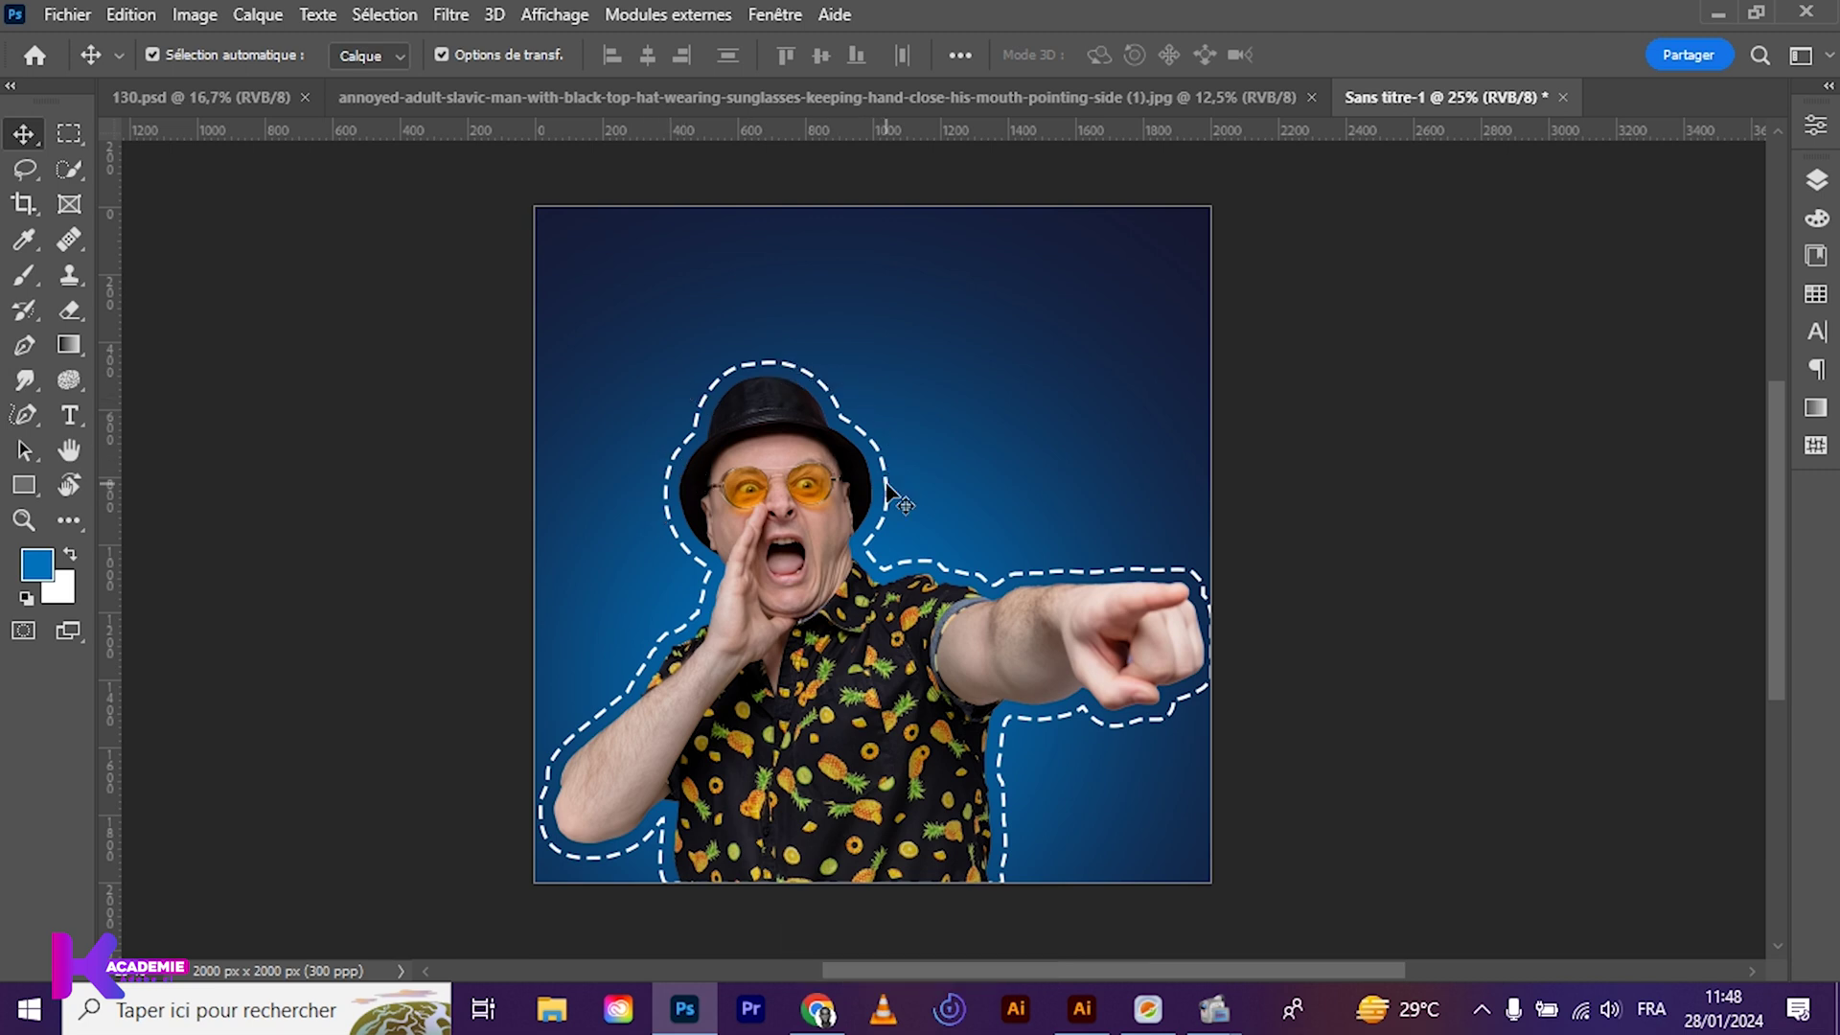
left_click(966, 490)
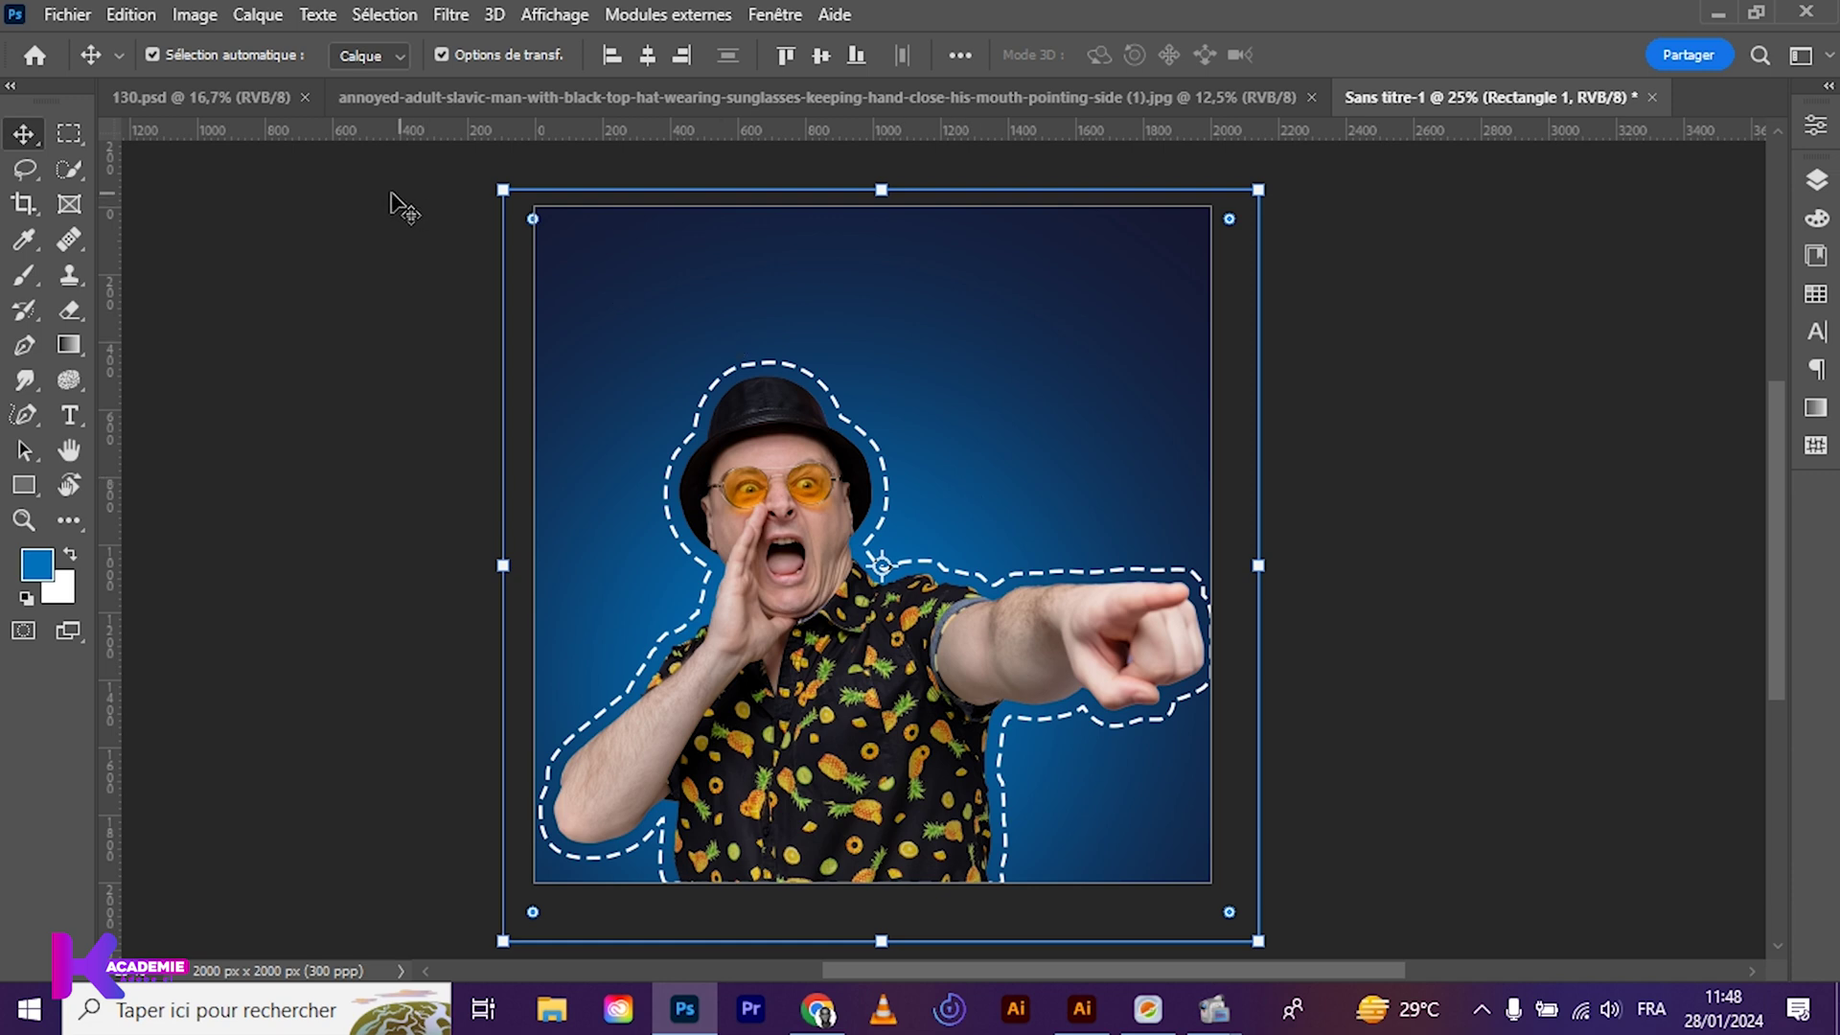
left_click(270, 100)
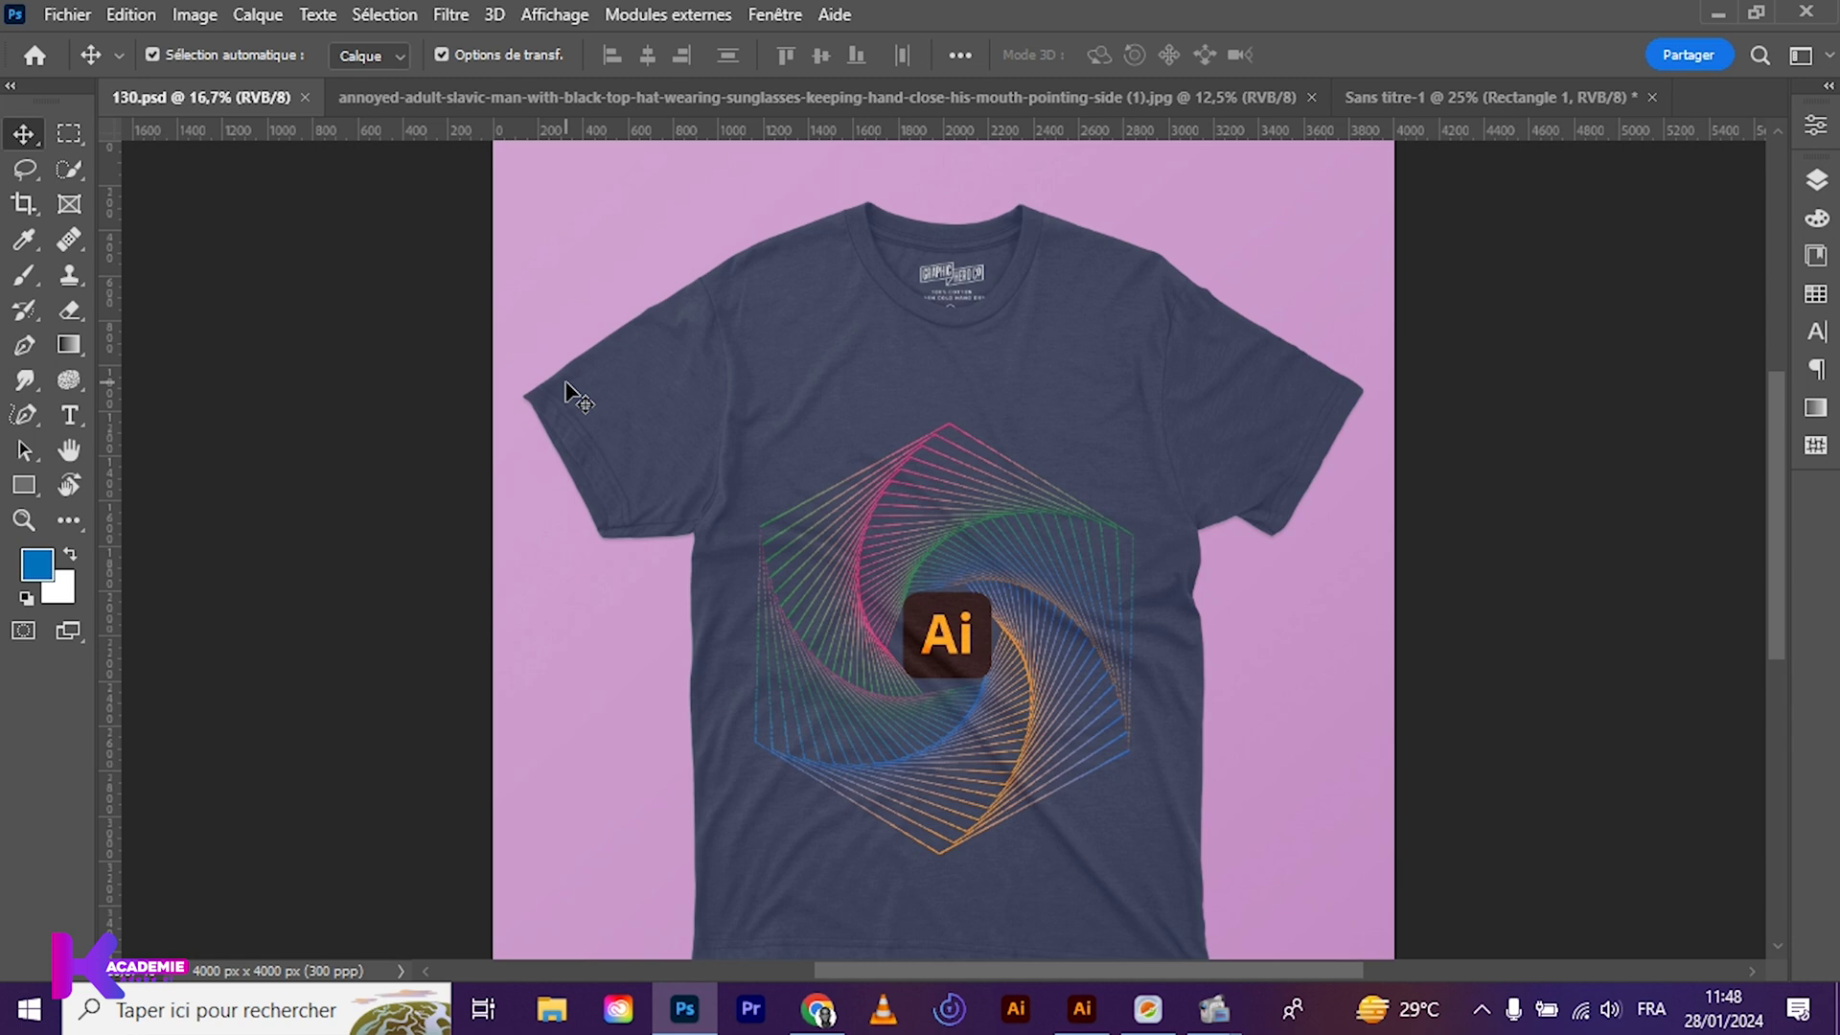
key("ctrl+plus")
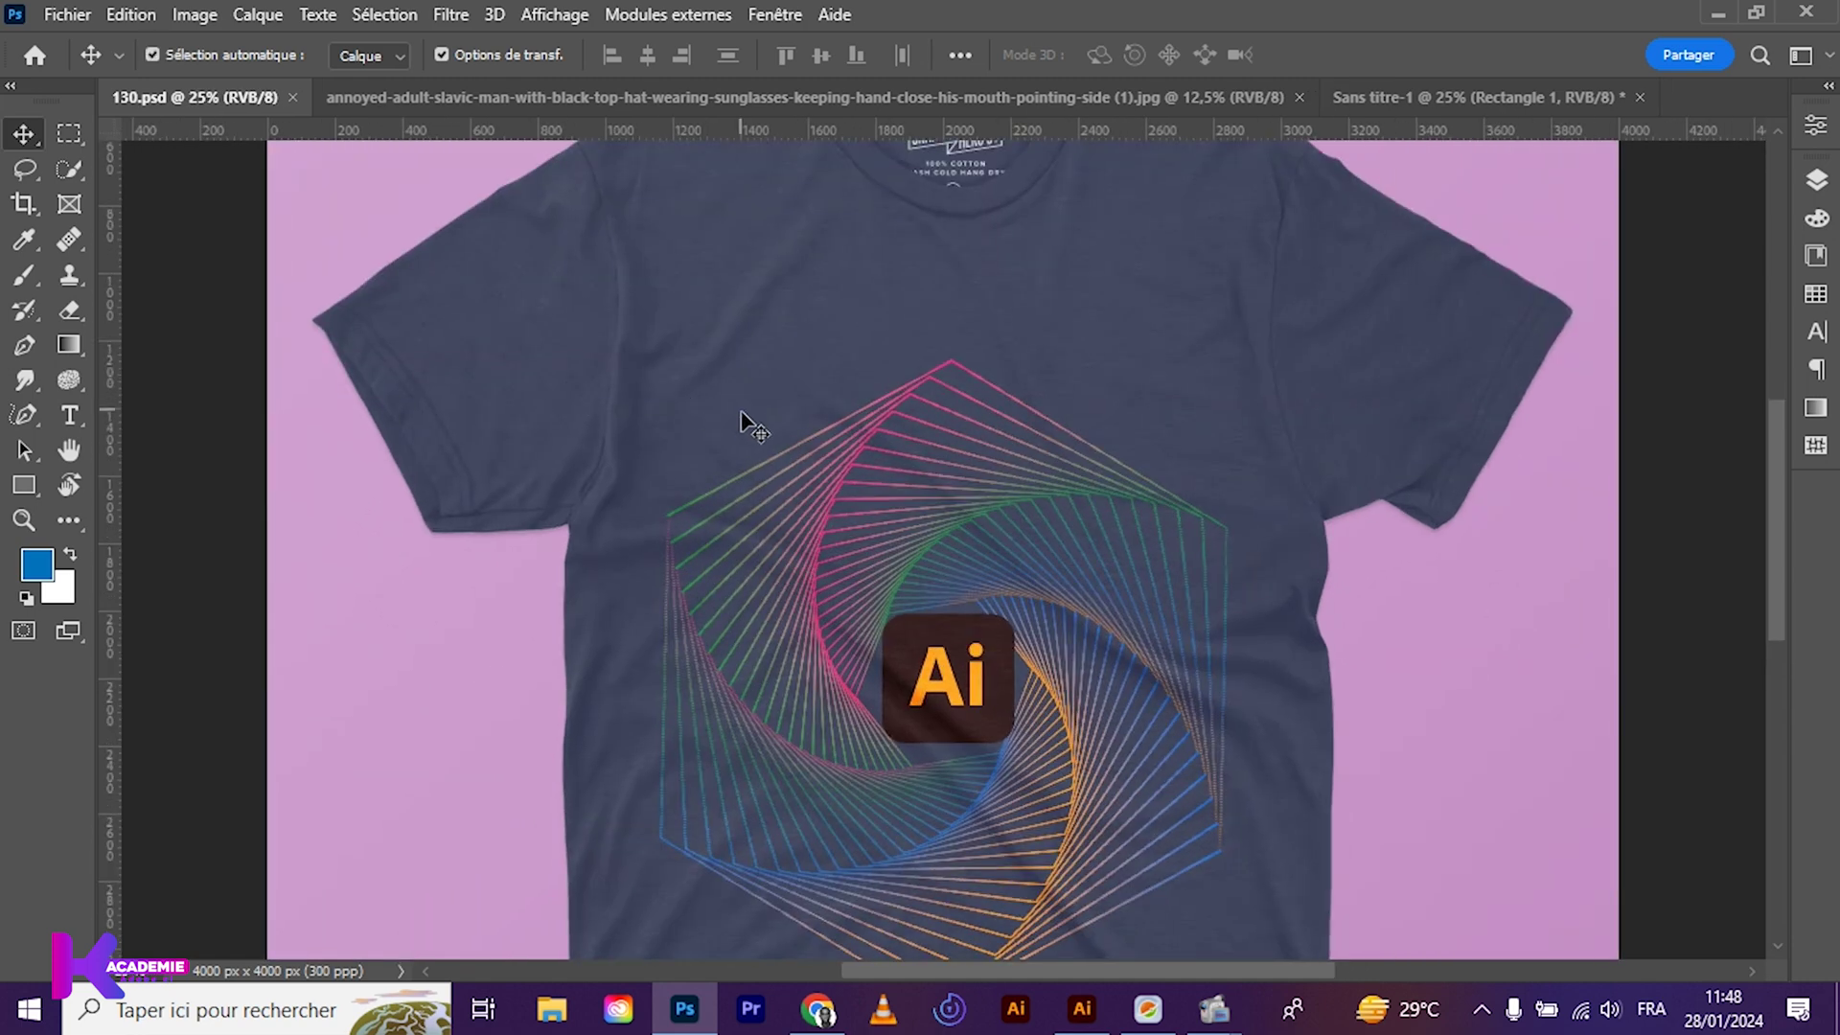
scroll(898, 623, "down", 1)
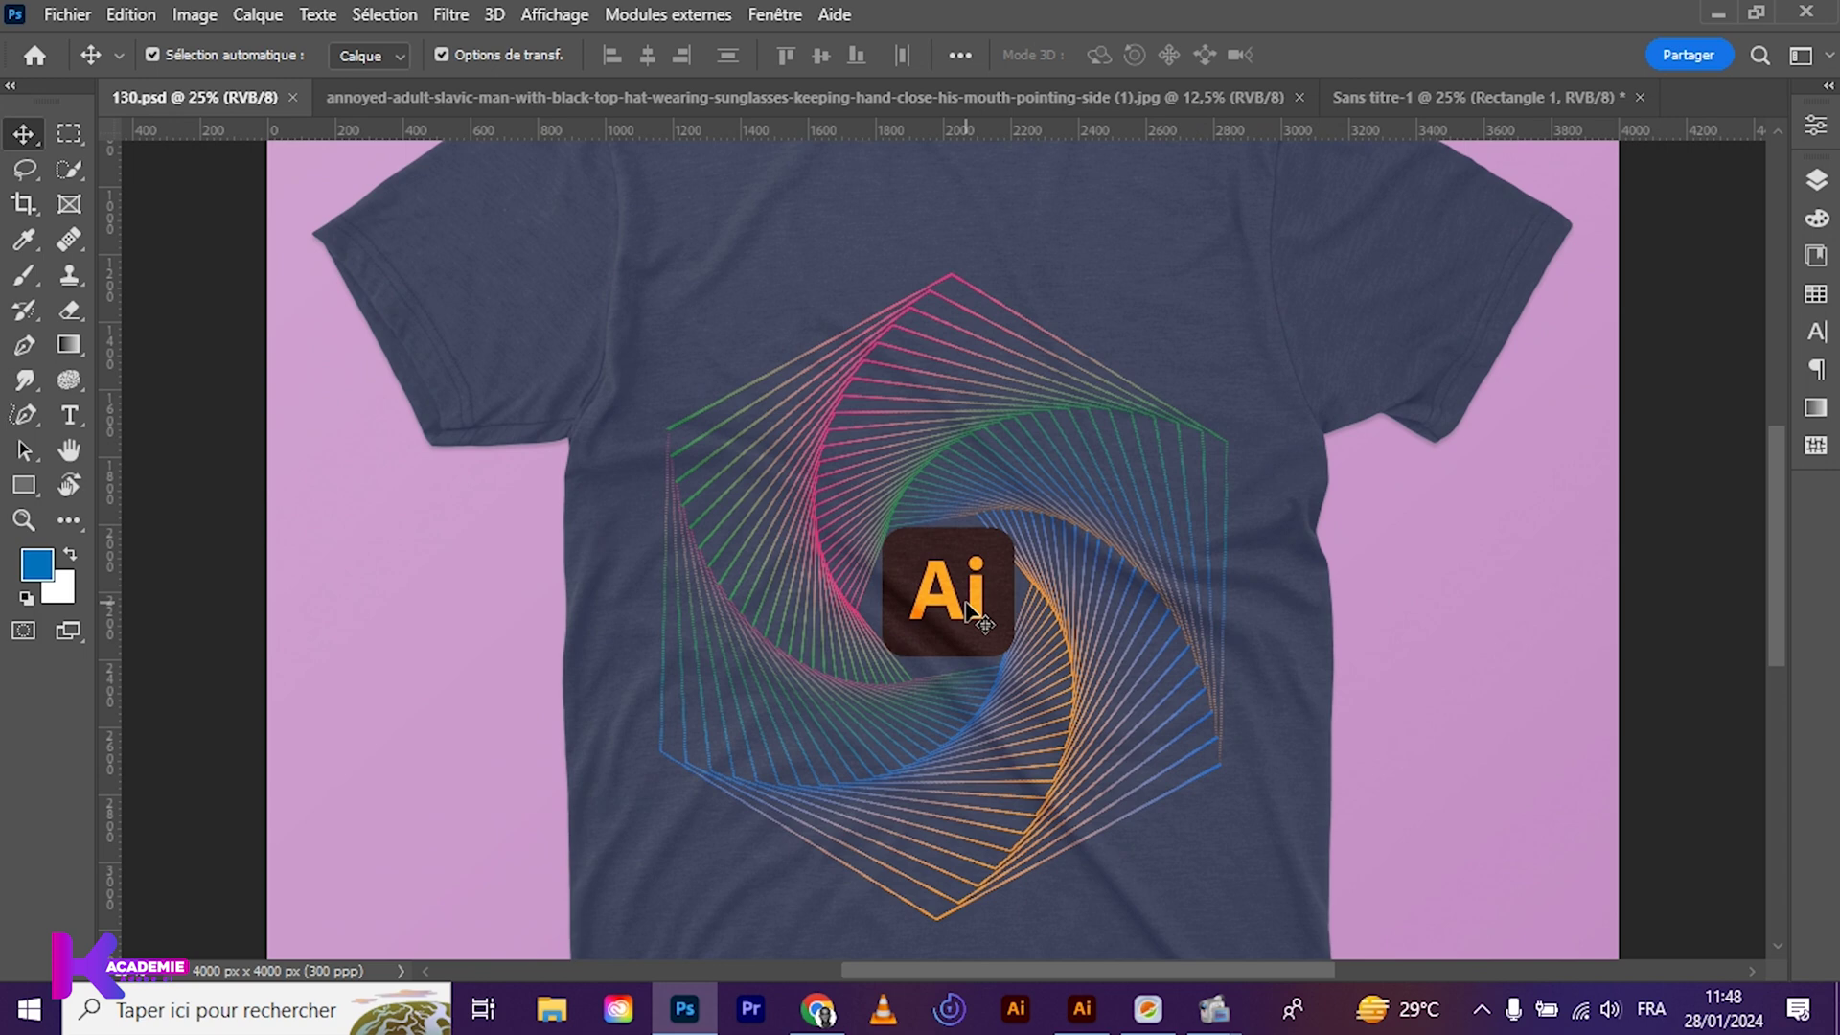
Select the purple background around the man in the hat photo with the Magic Wand, using a tolerance of 32
left_click(816, 104)
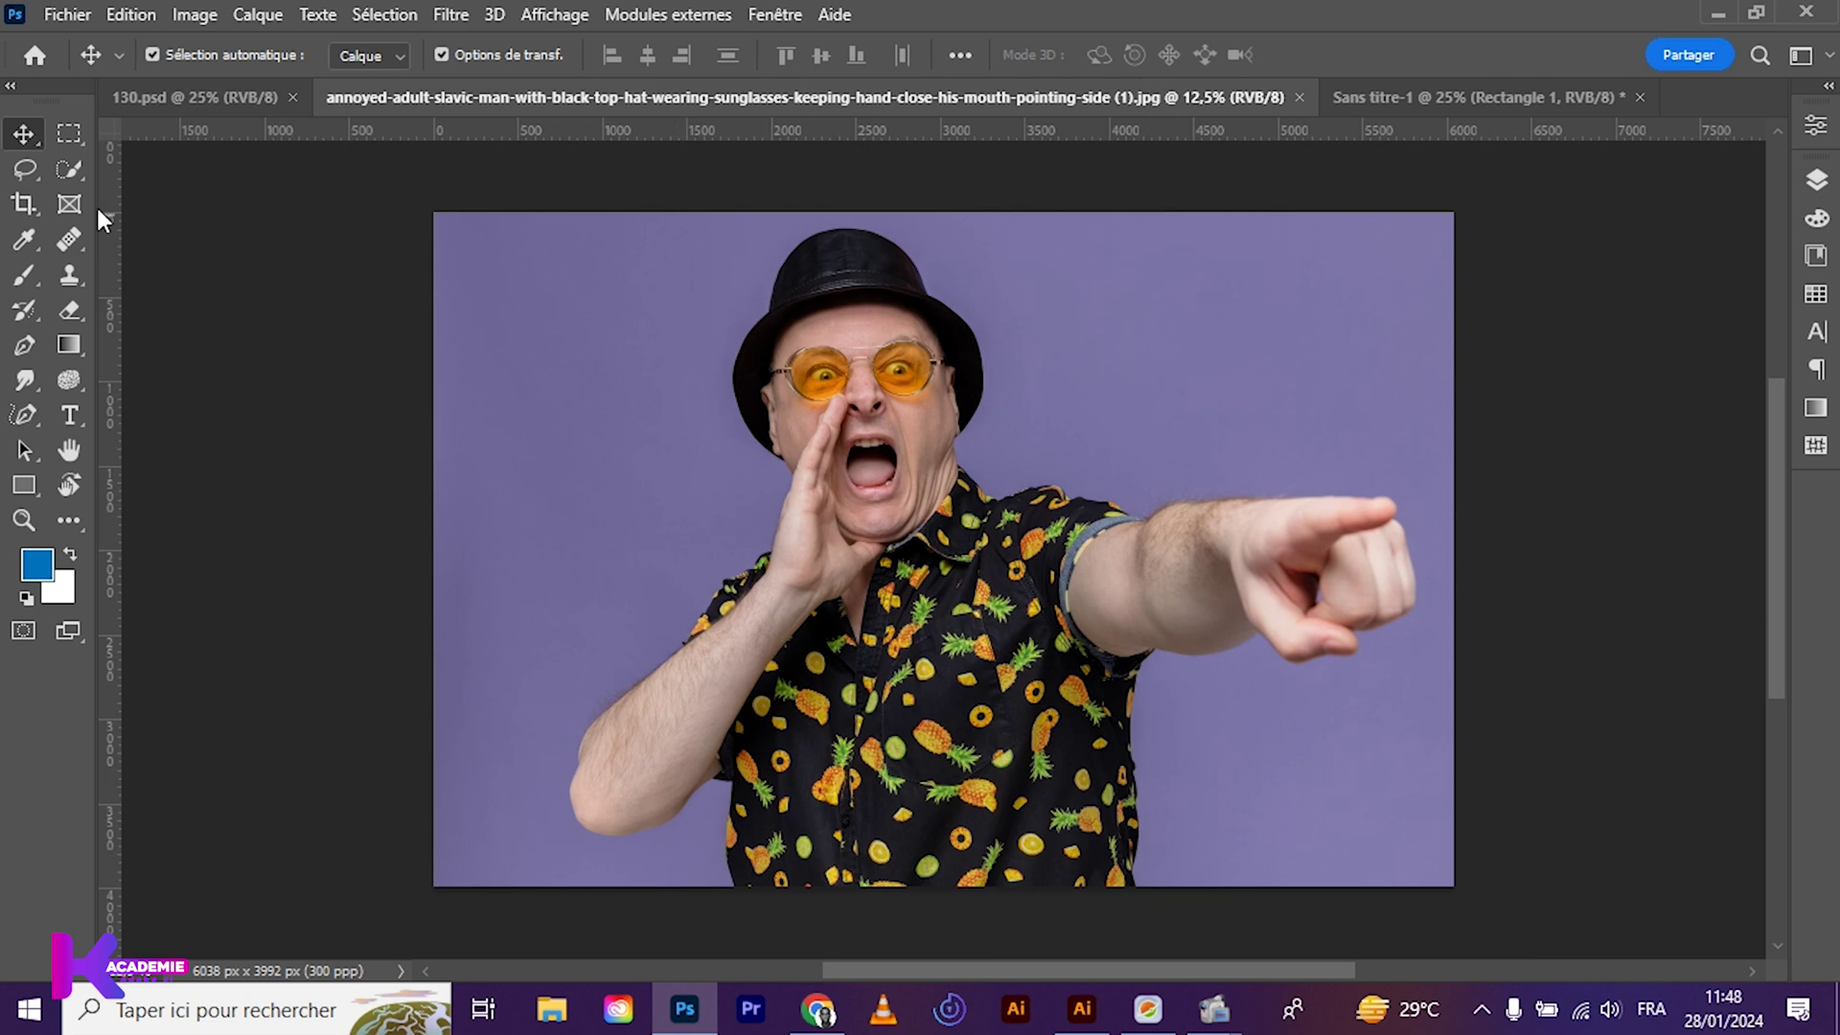
left_click(74, 165)
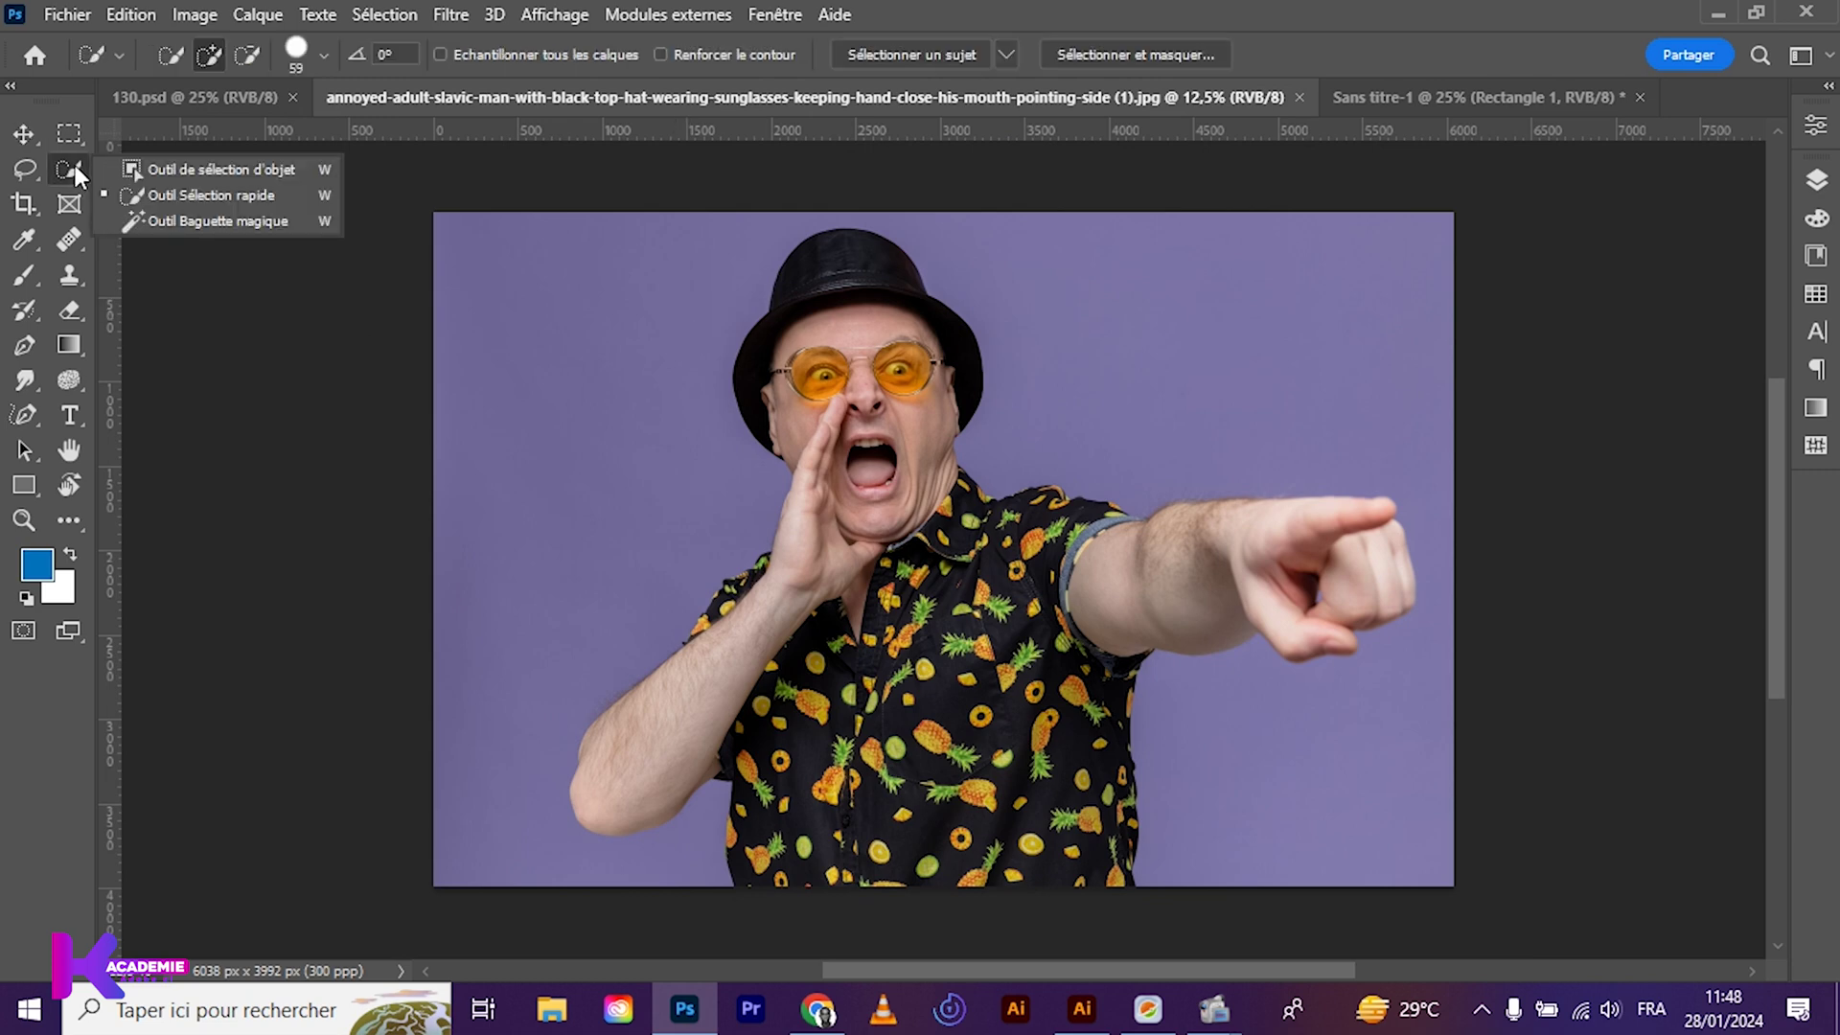
left_click(187, 194)
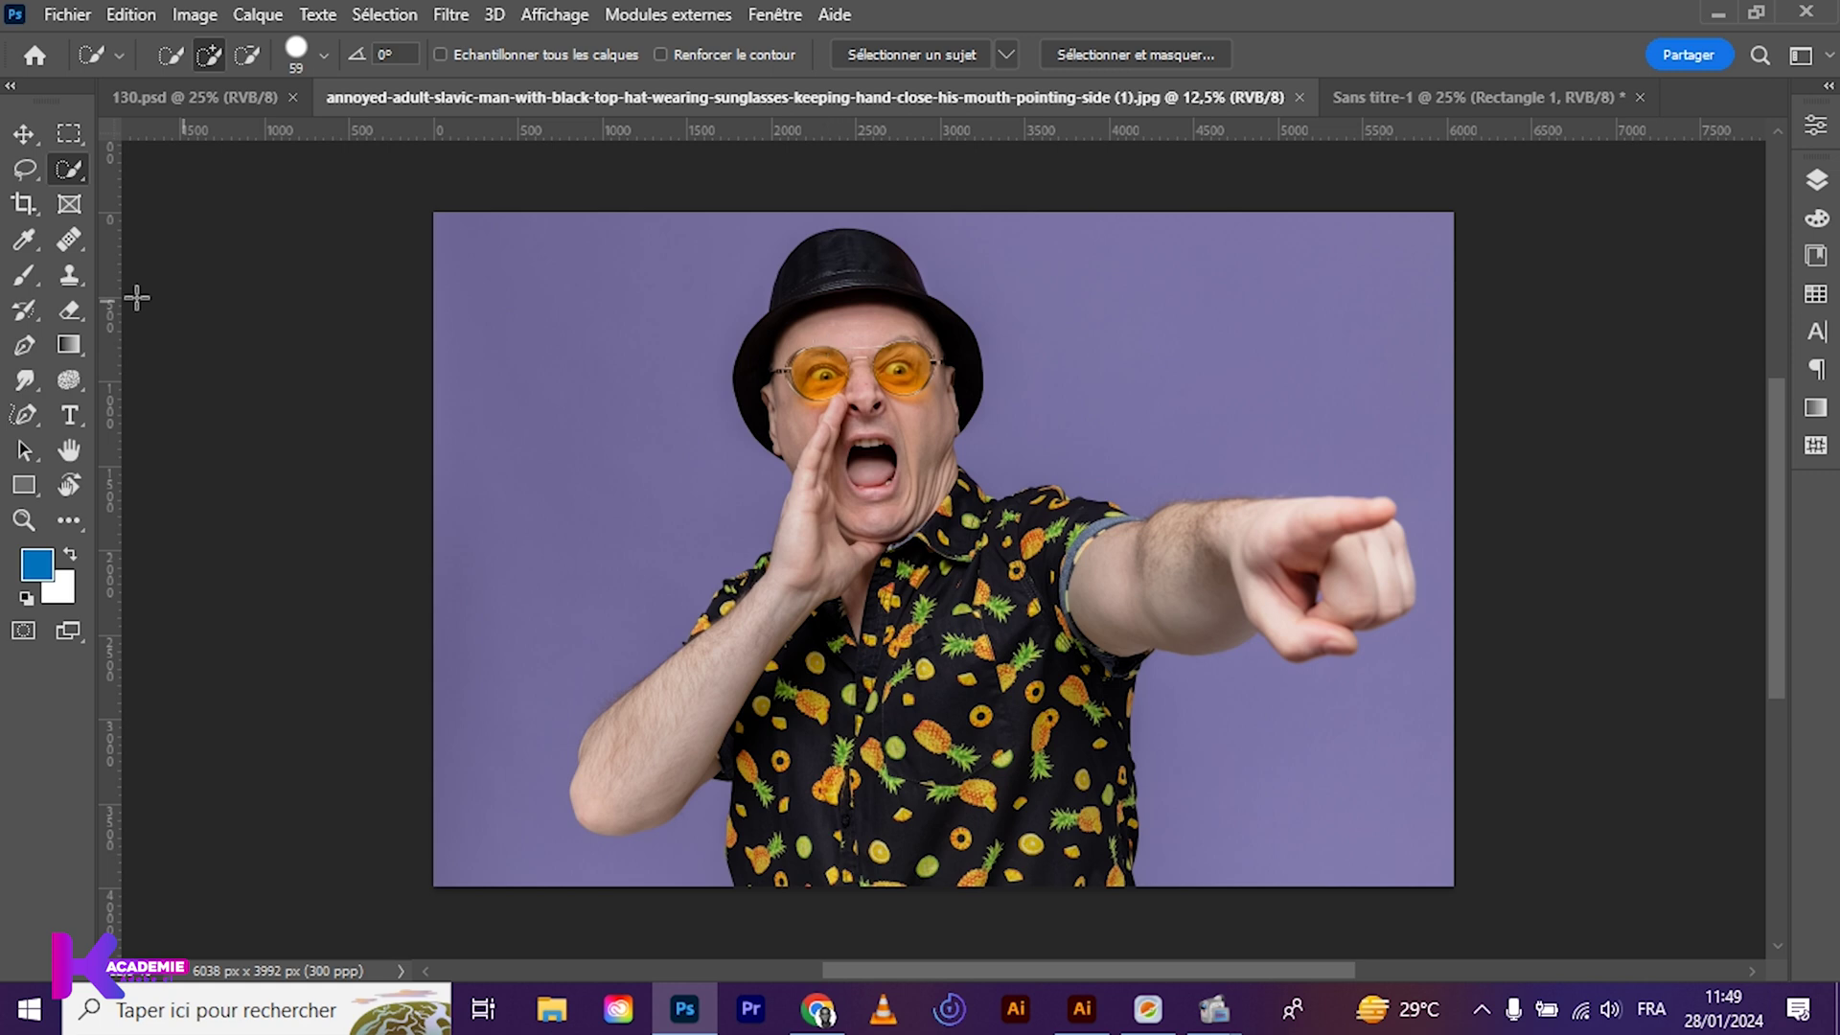
right_click(67, 165)
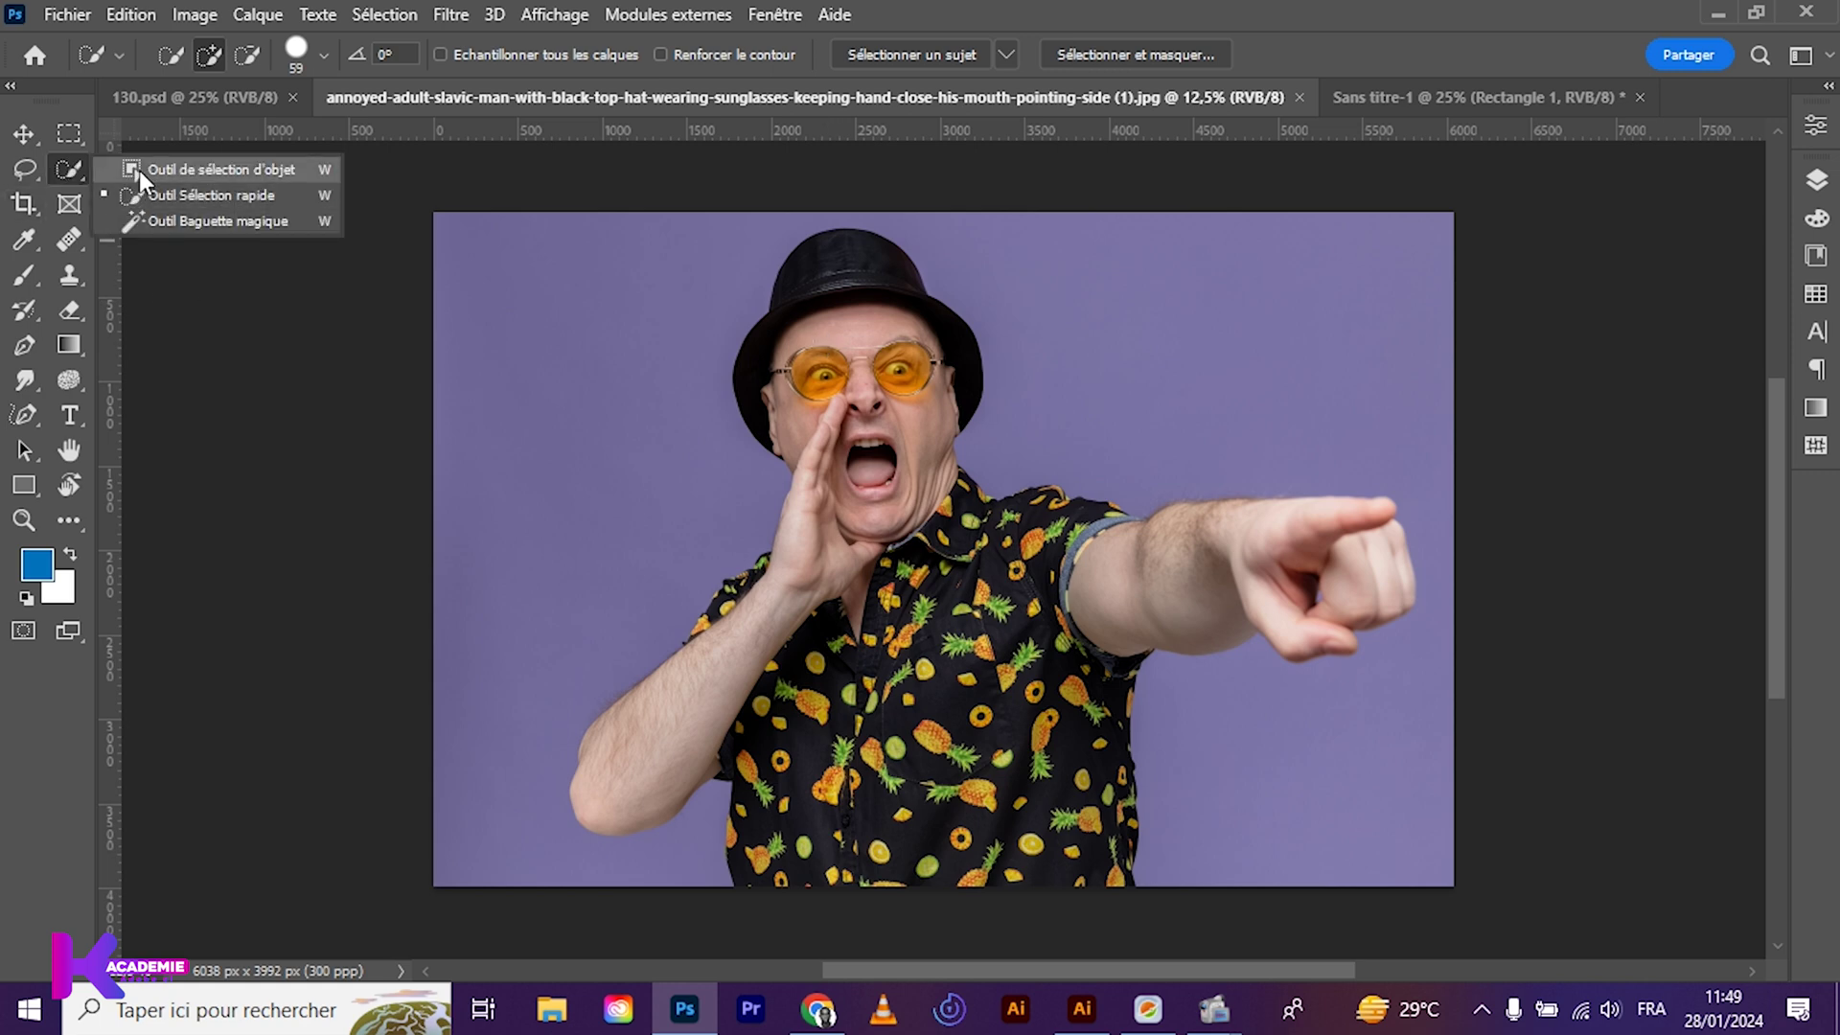
left_click(147, 221)
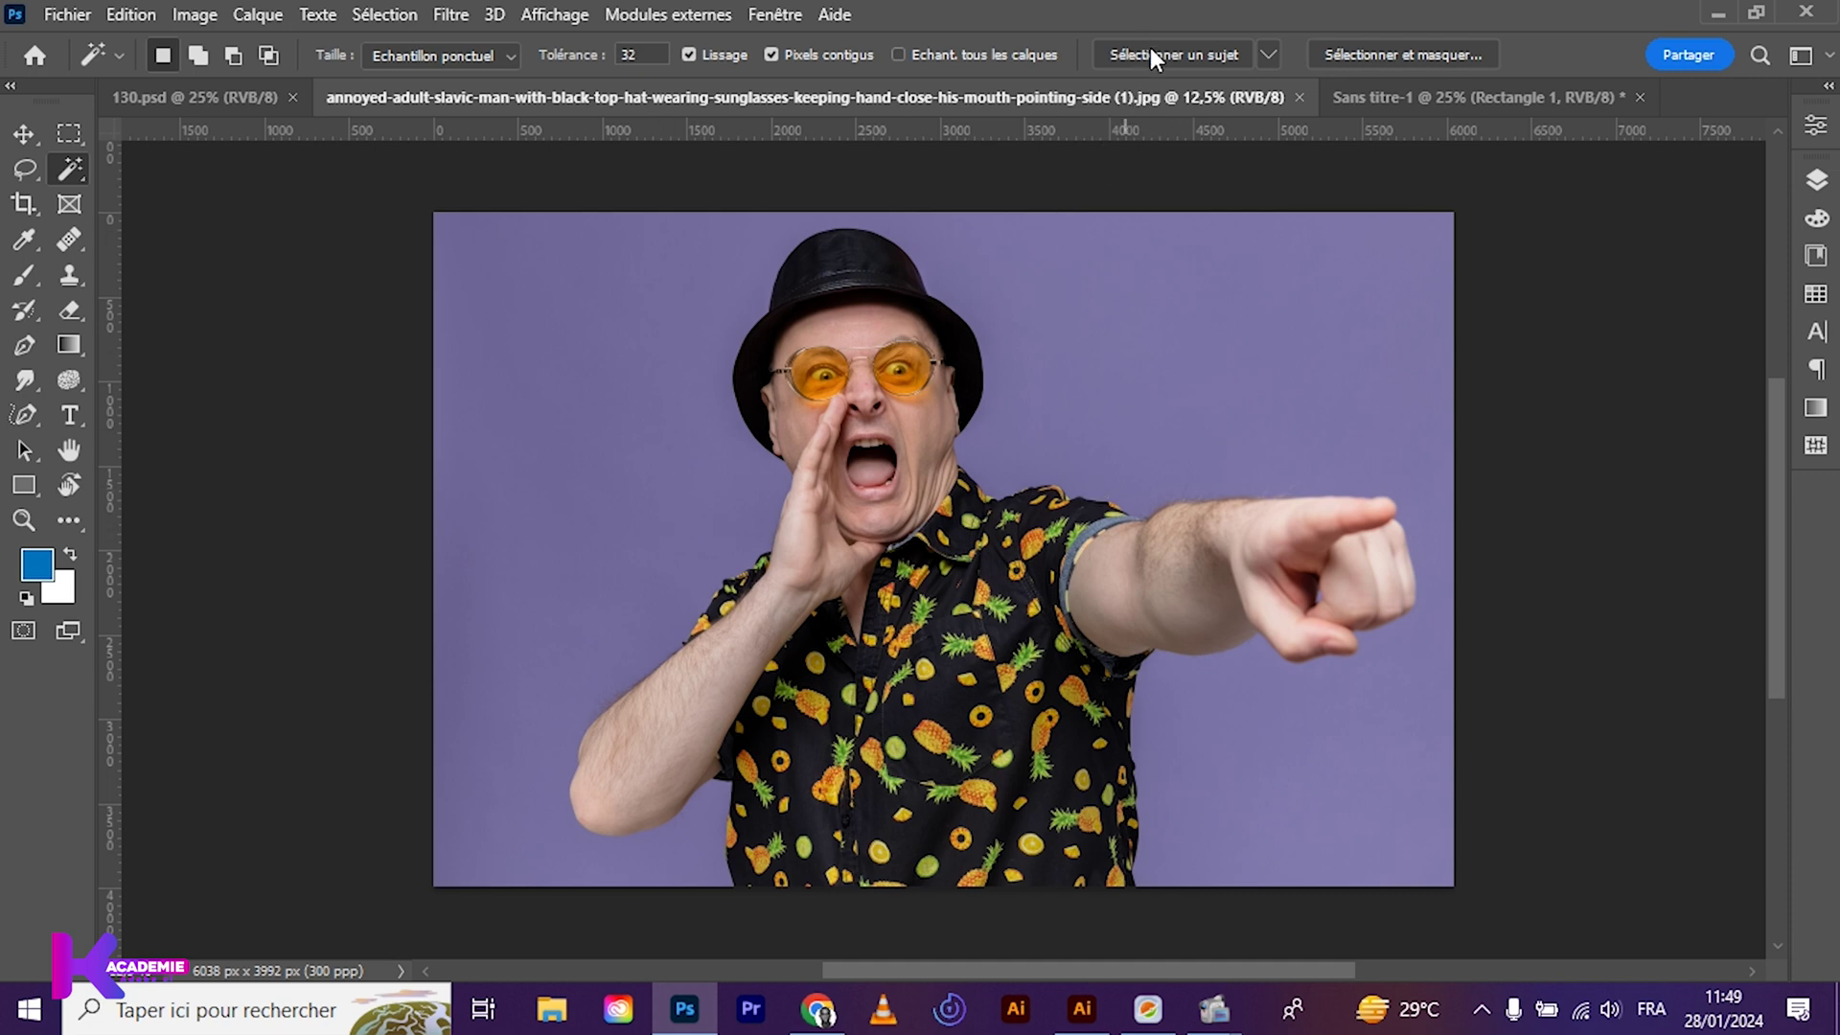
left_click(592, 363)
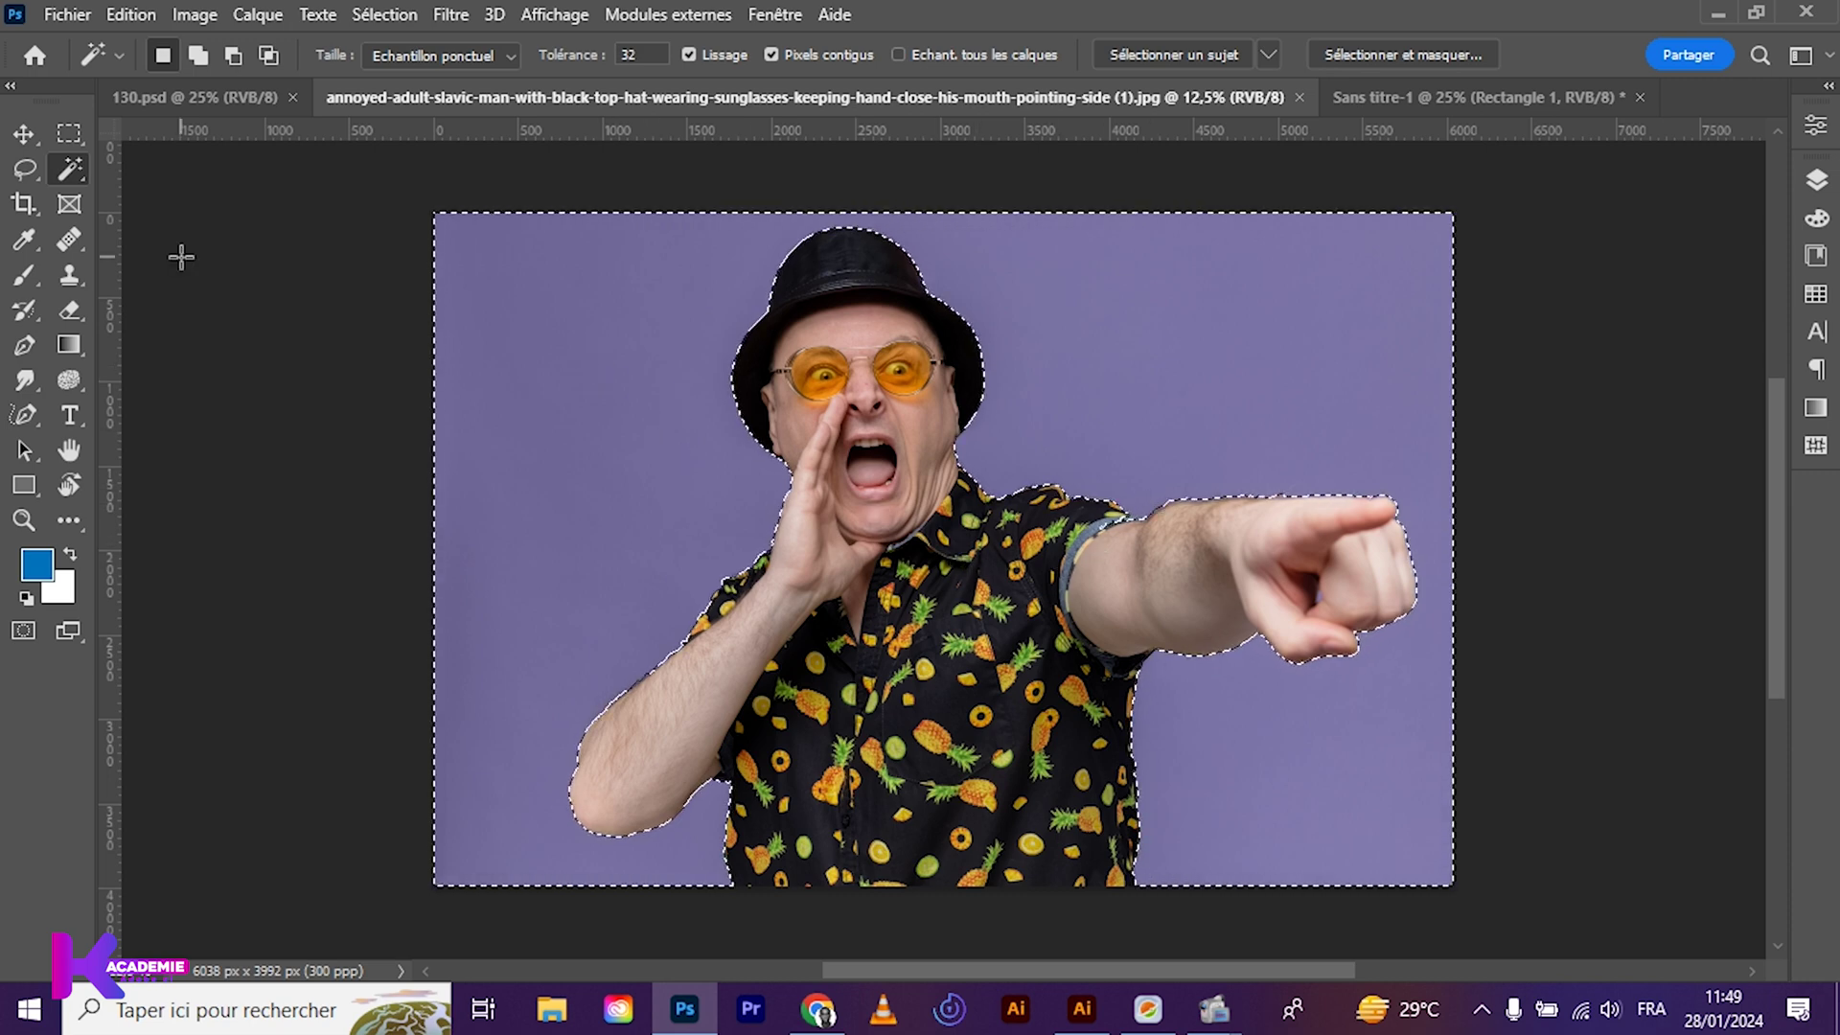
Set the Quick Selection tool to subtract from the selection
right_click(82, 179)
left_click(186, 196)
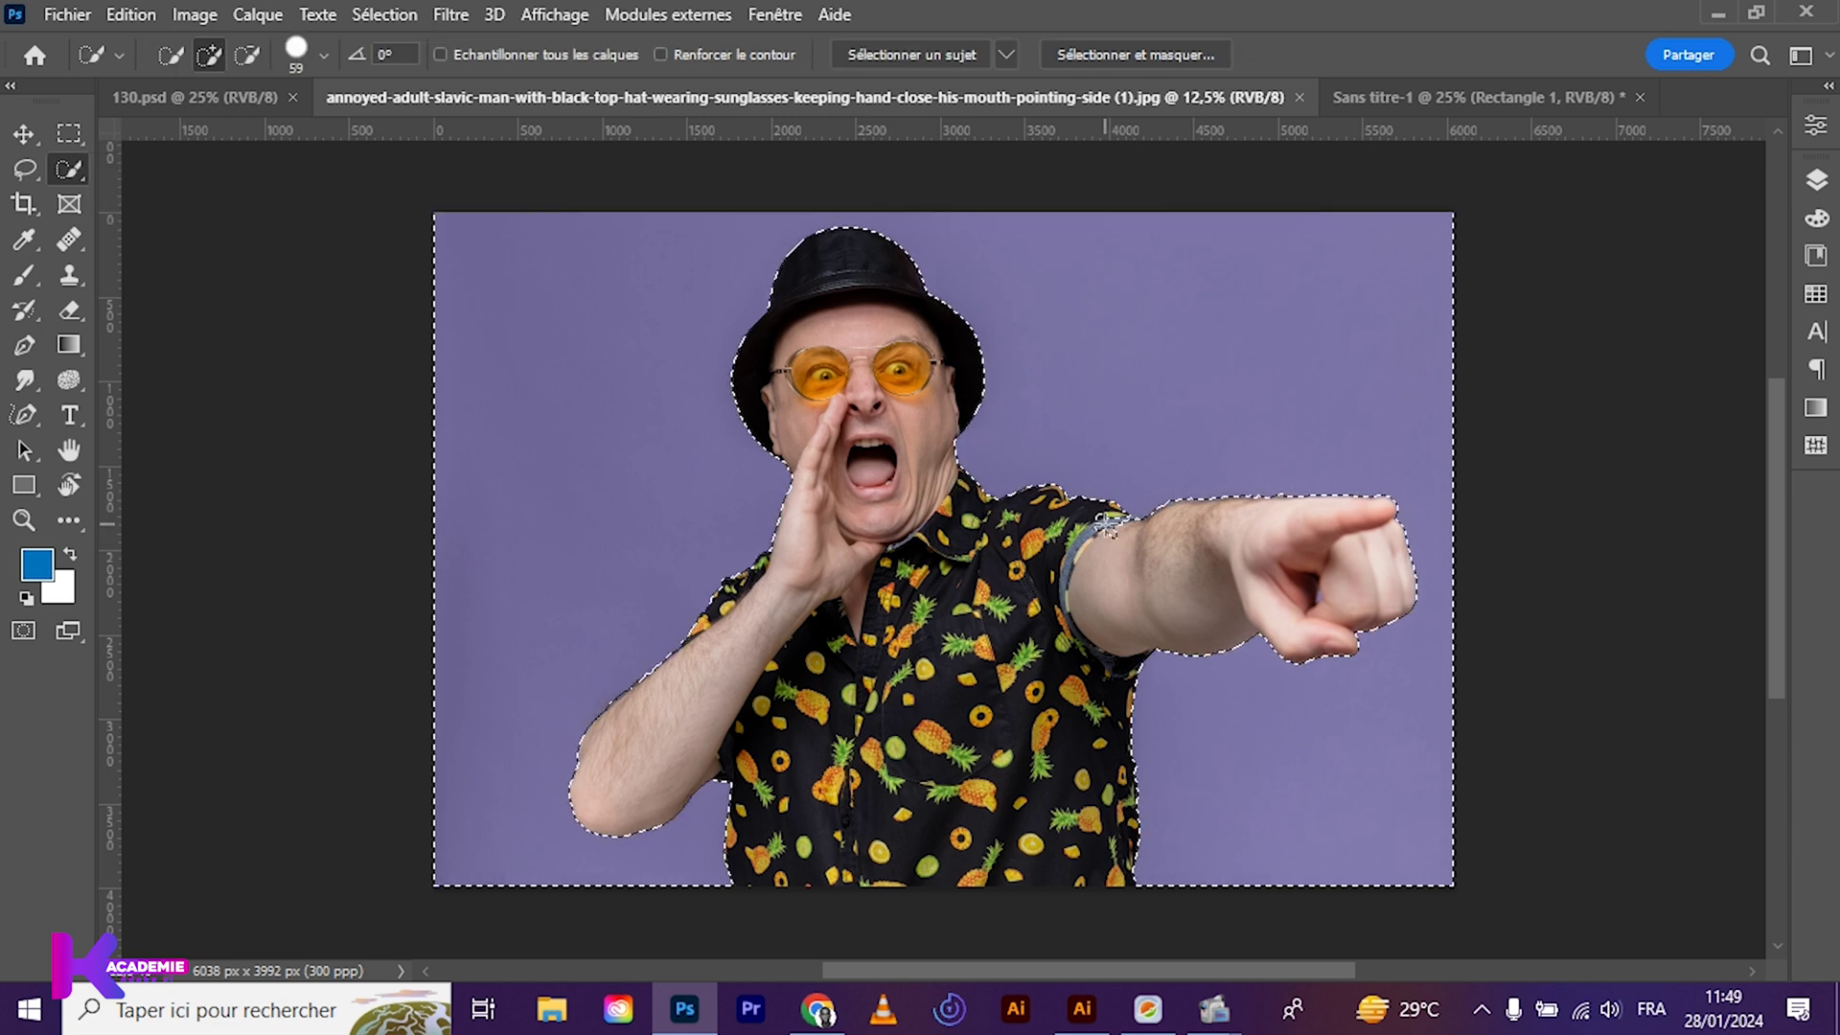
key("ctrl+plus")
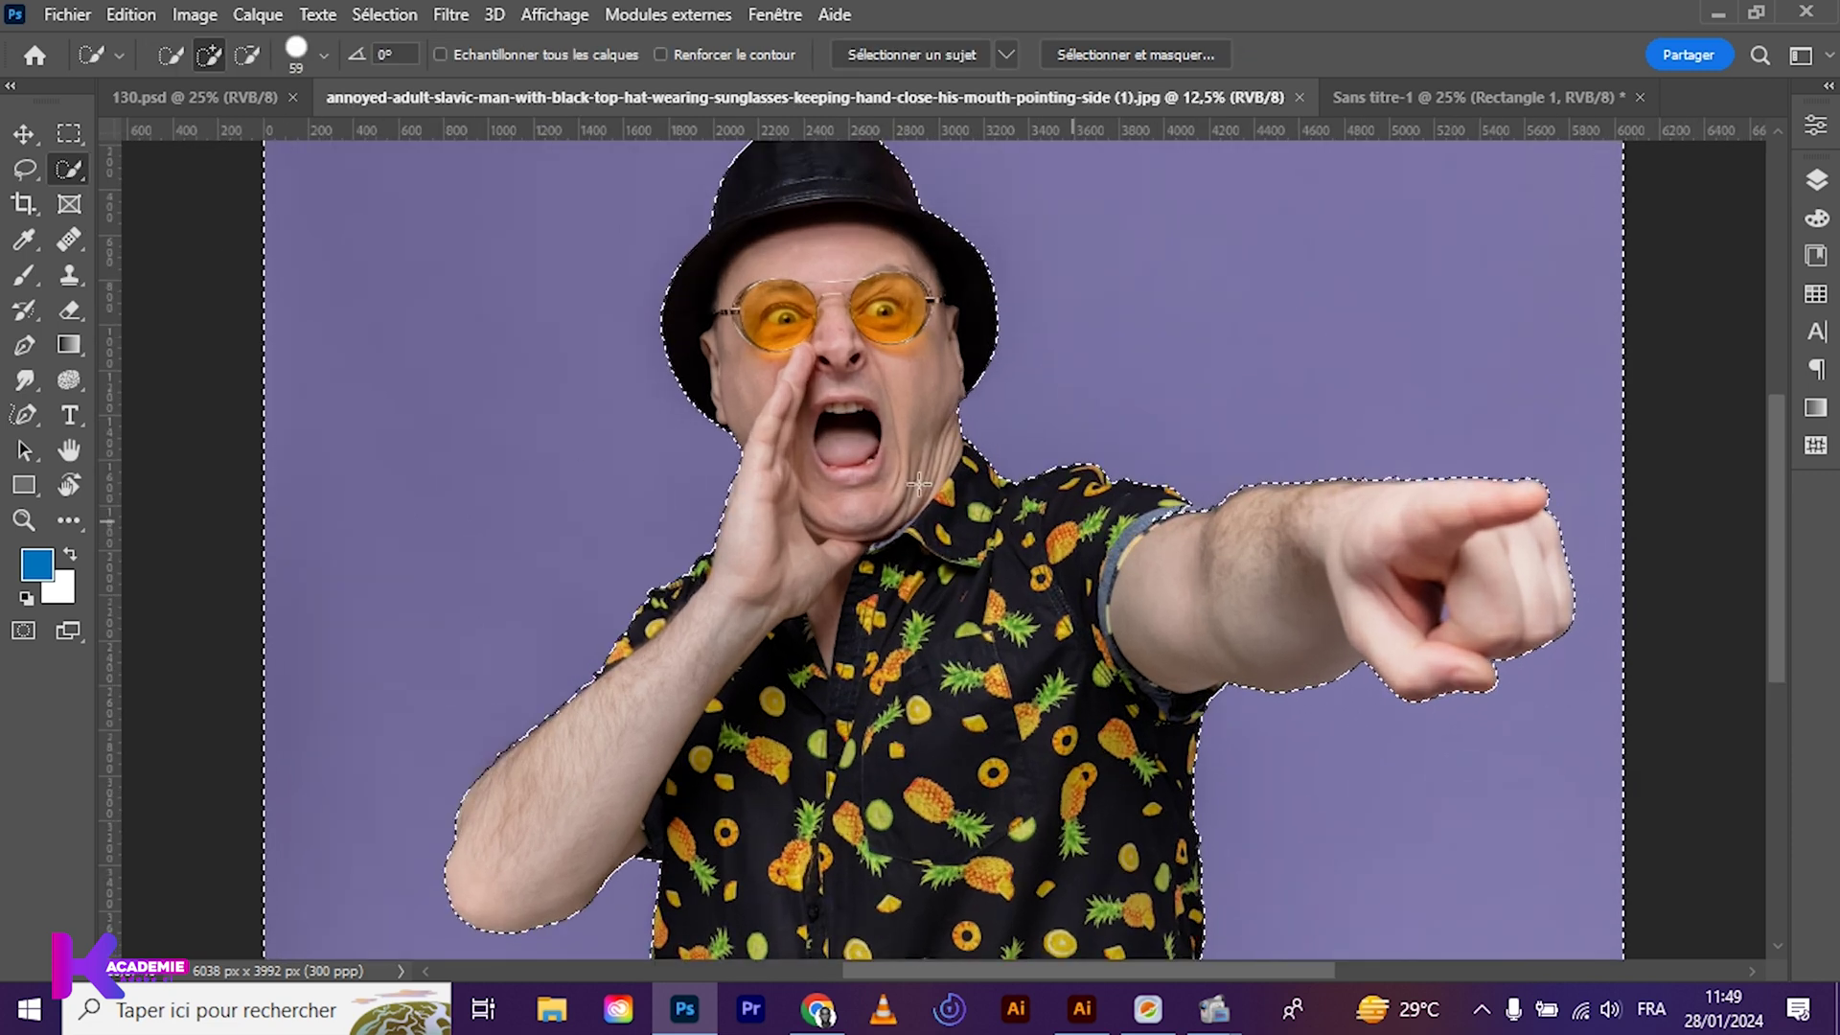
left_click(247, 55)
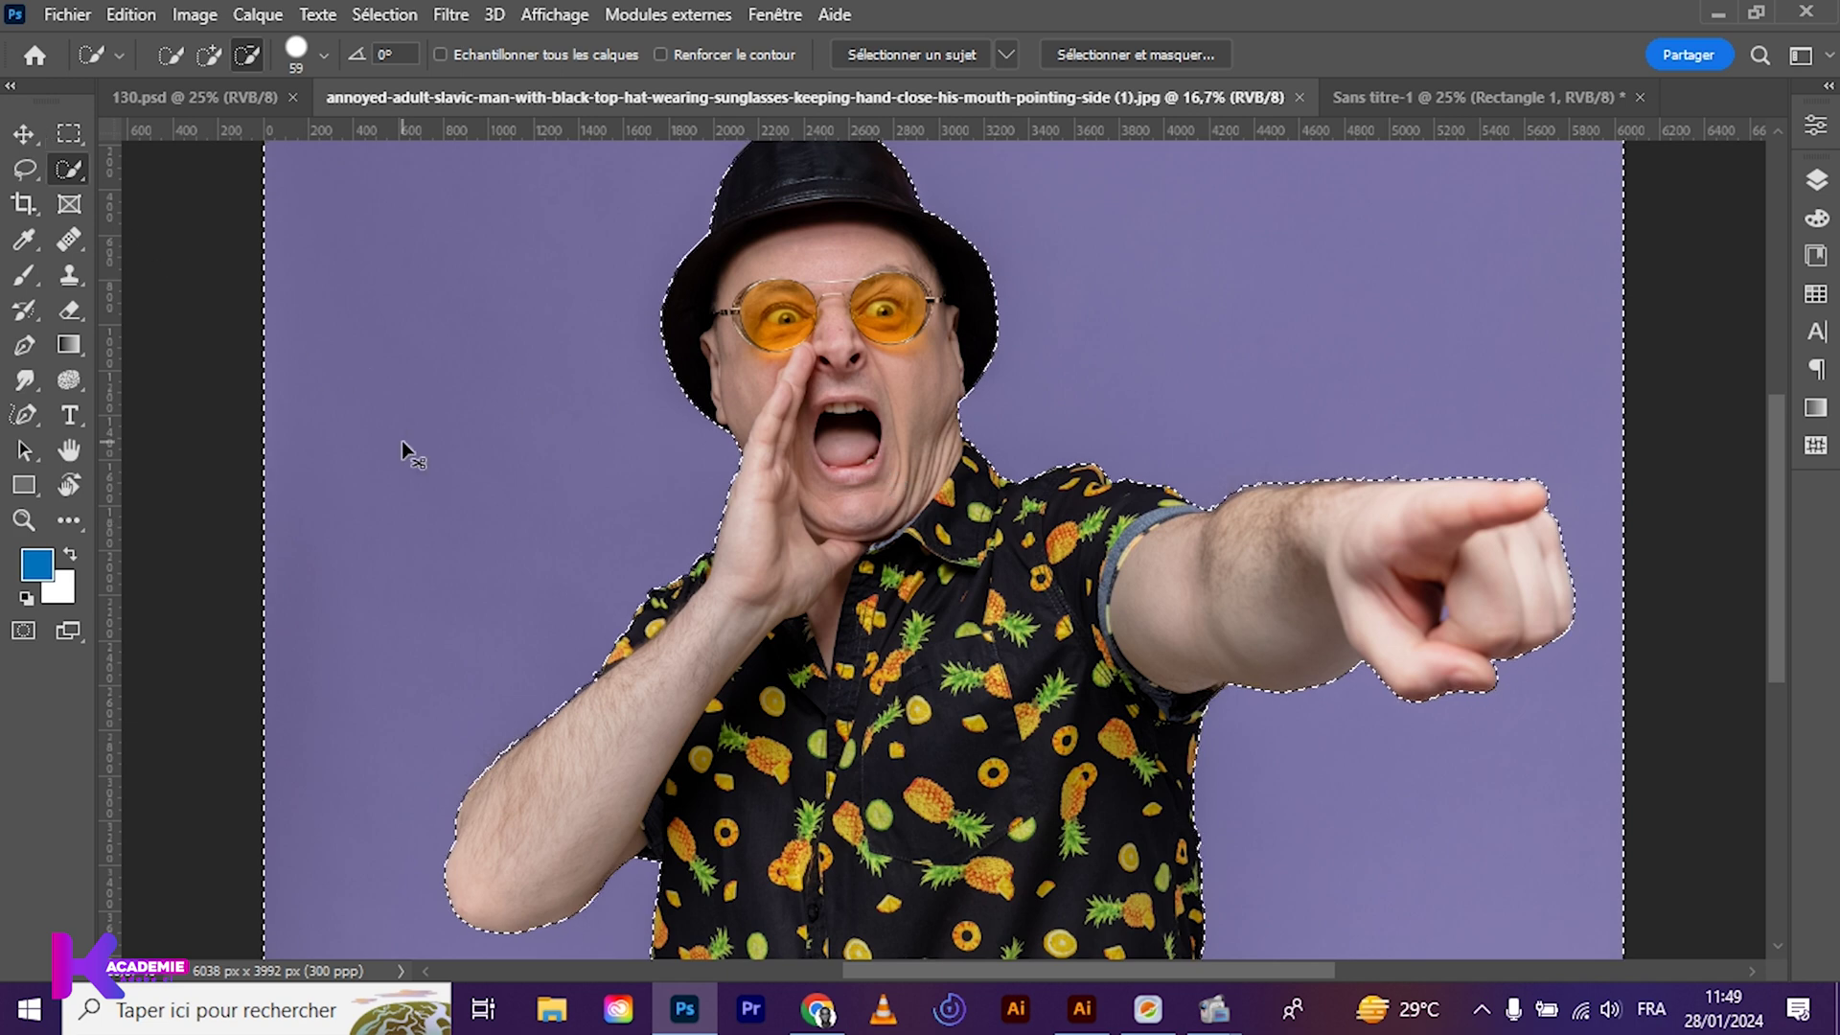
key("ctrl+minus")
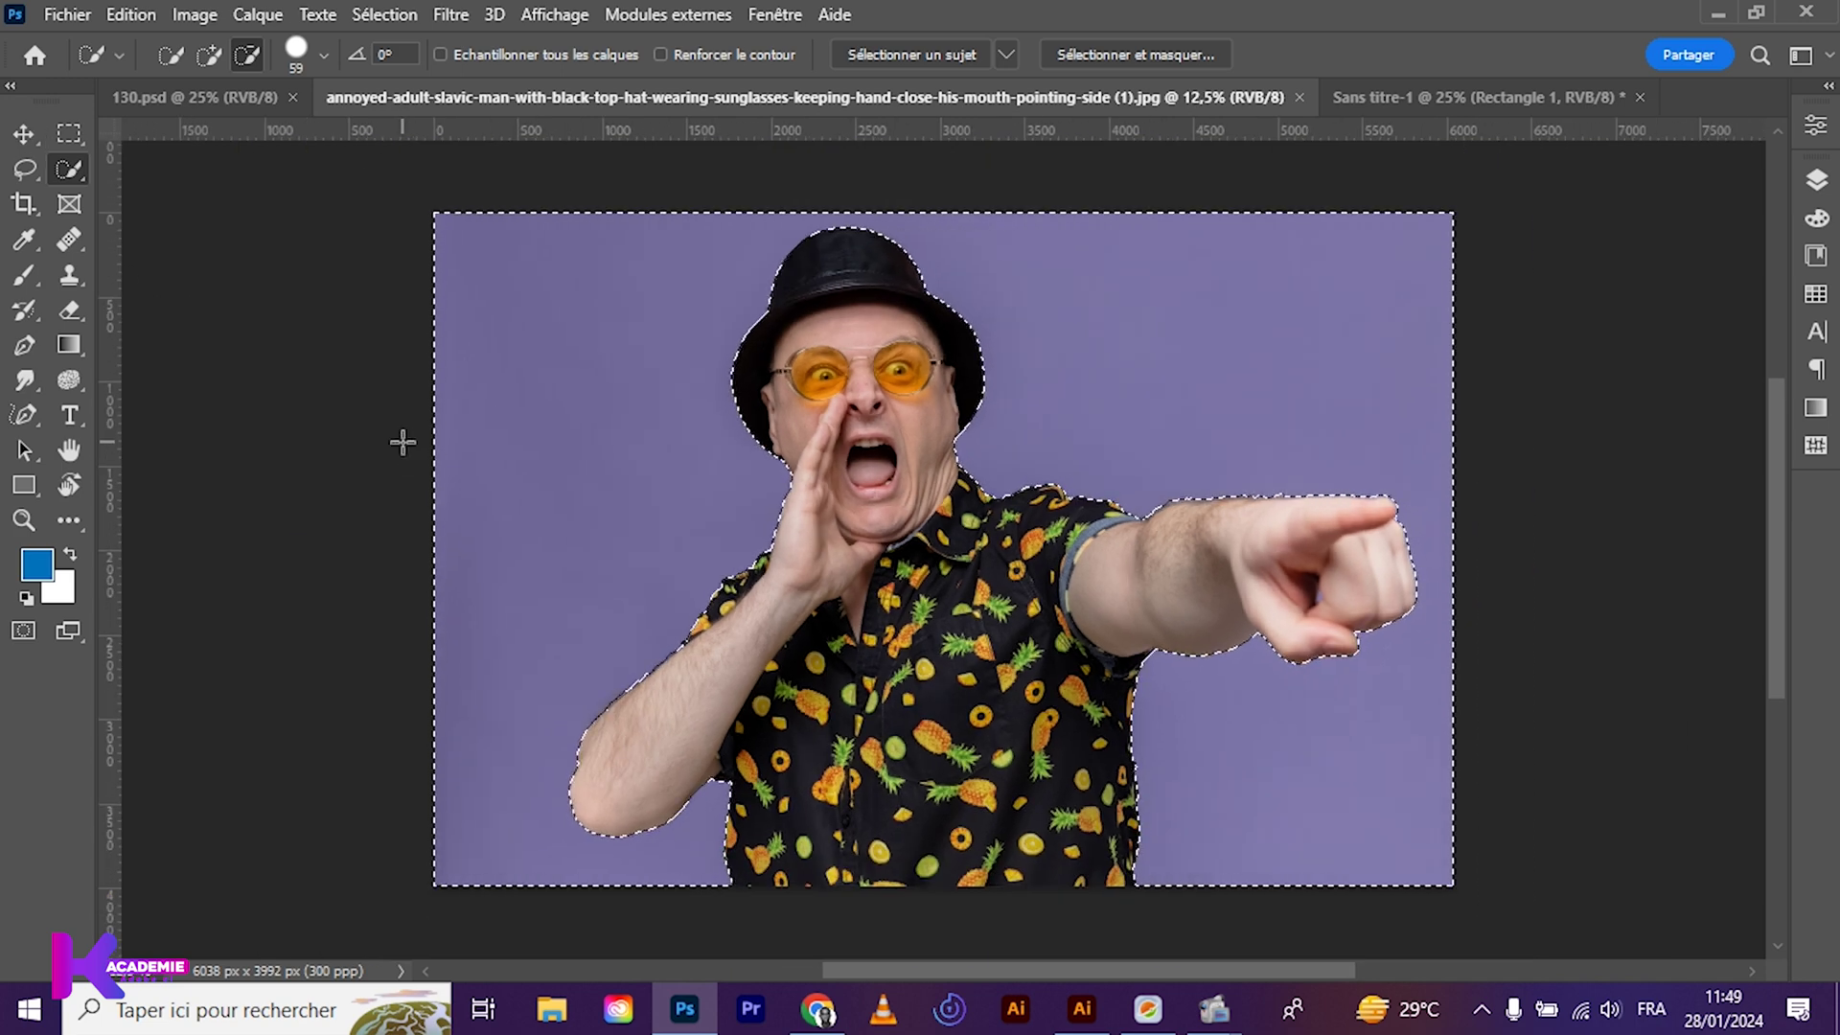
Cut the man out of the photo with an inverted layer mask made from the background selection, and apply the mask permanently
left_click(1815, 179)
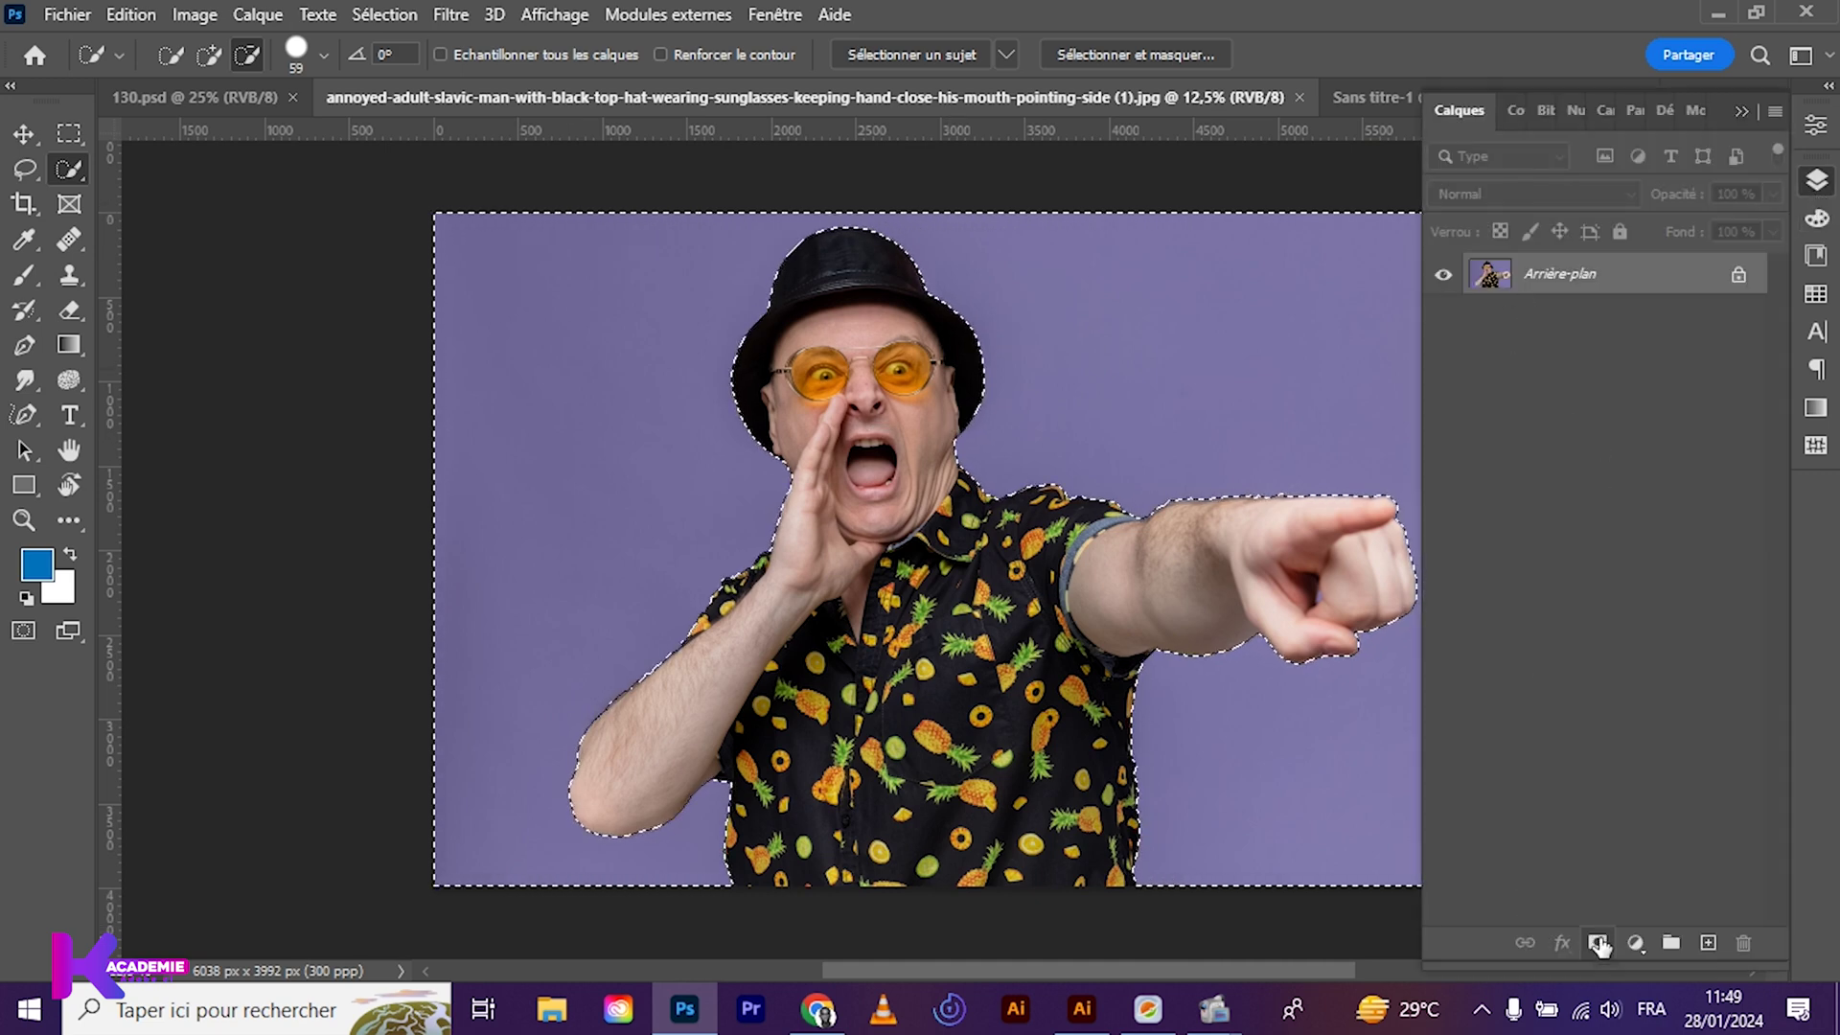
left_click(1599, 944)
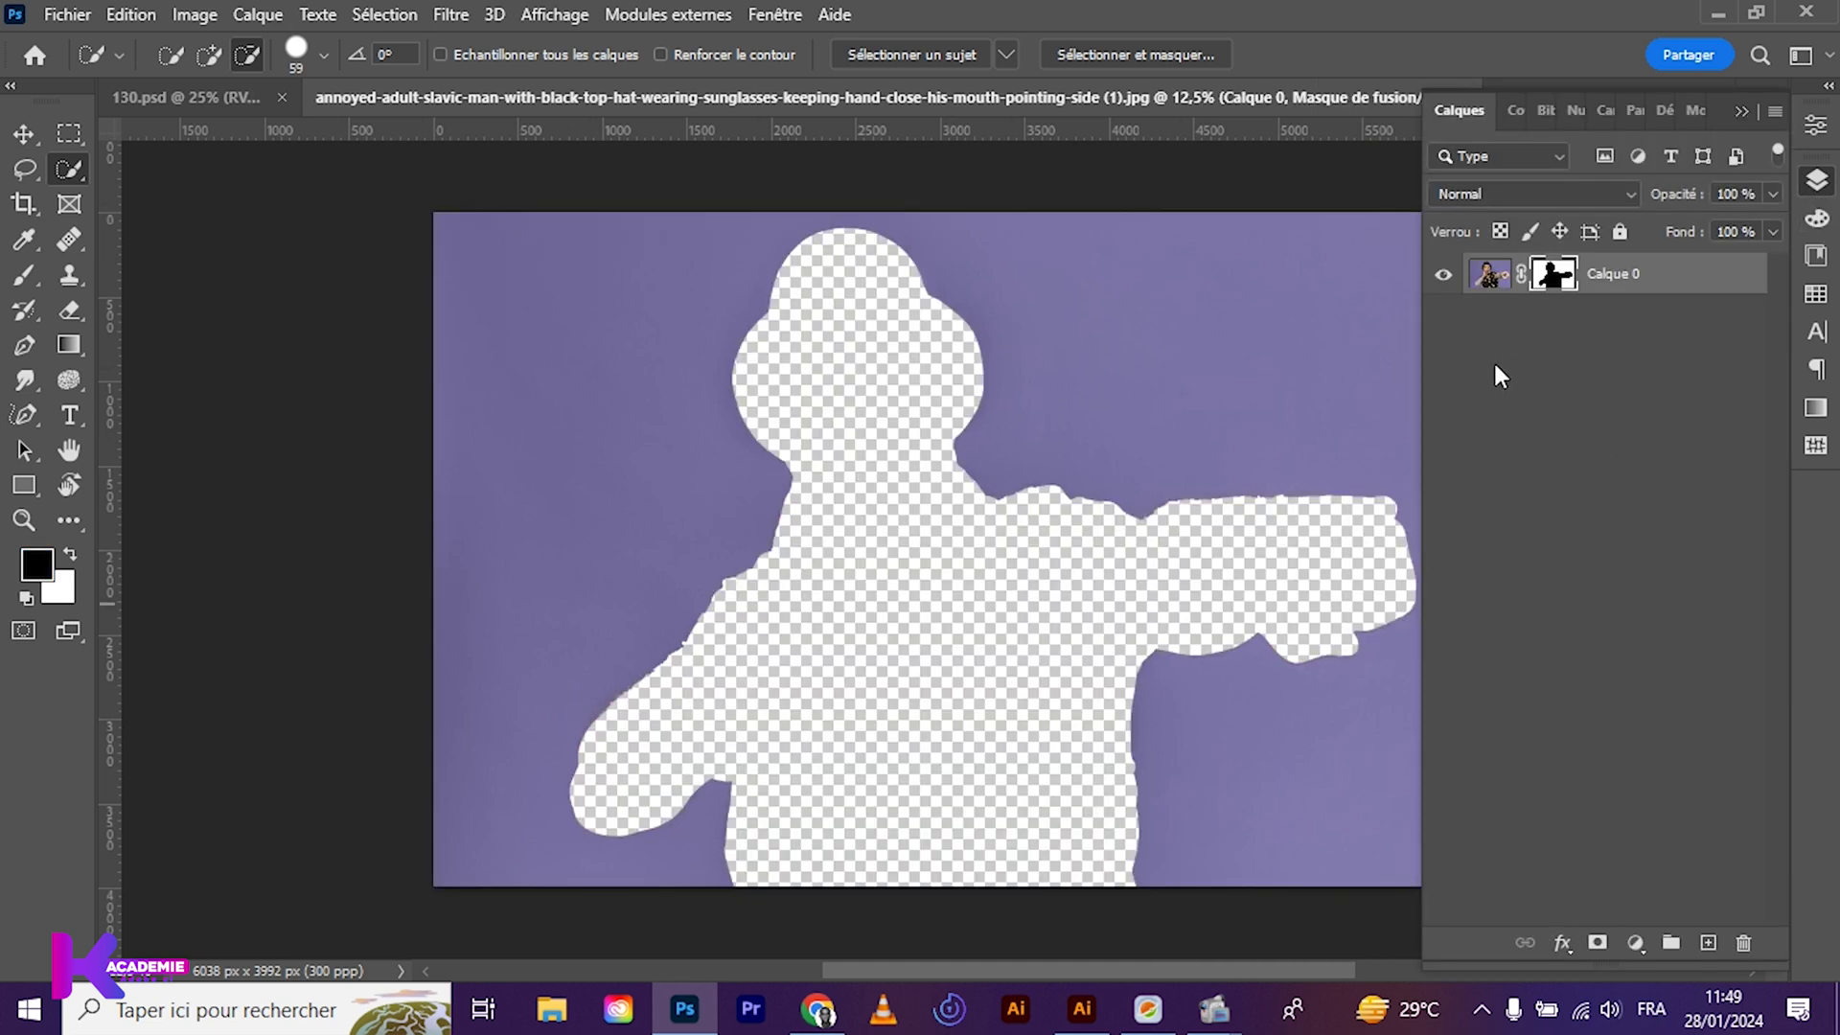
key("ctrl+i")
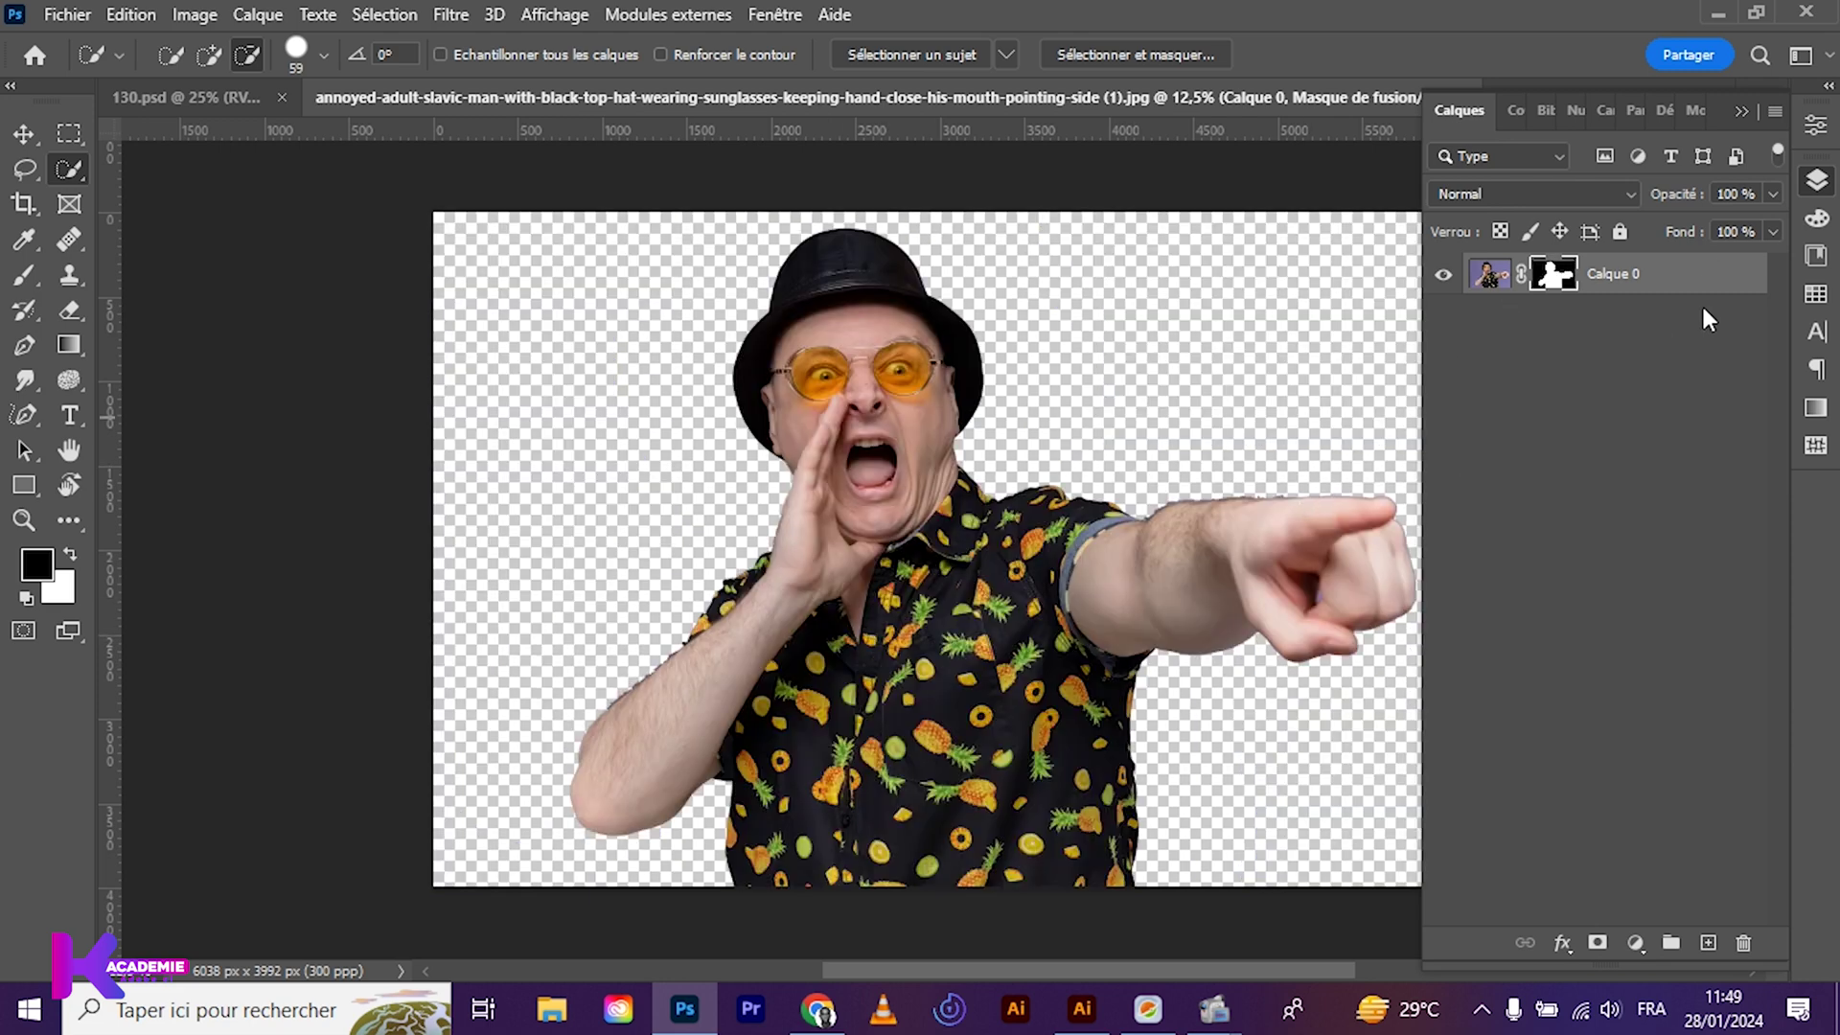
right_click(1557, 277)
left_click(1566, 358)
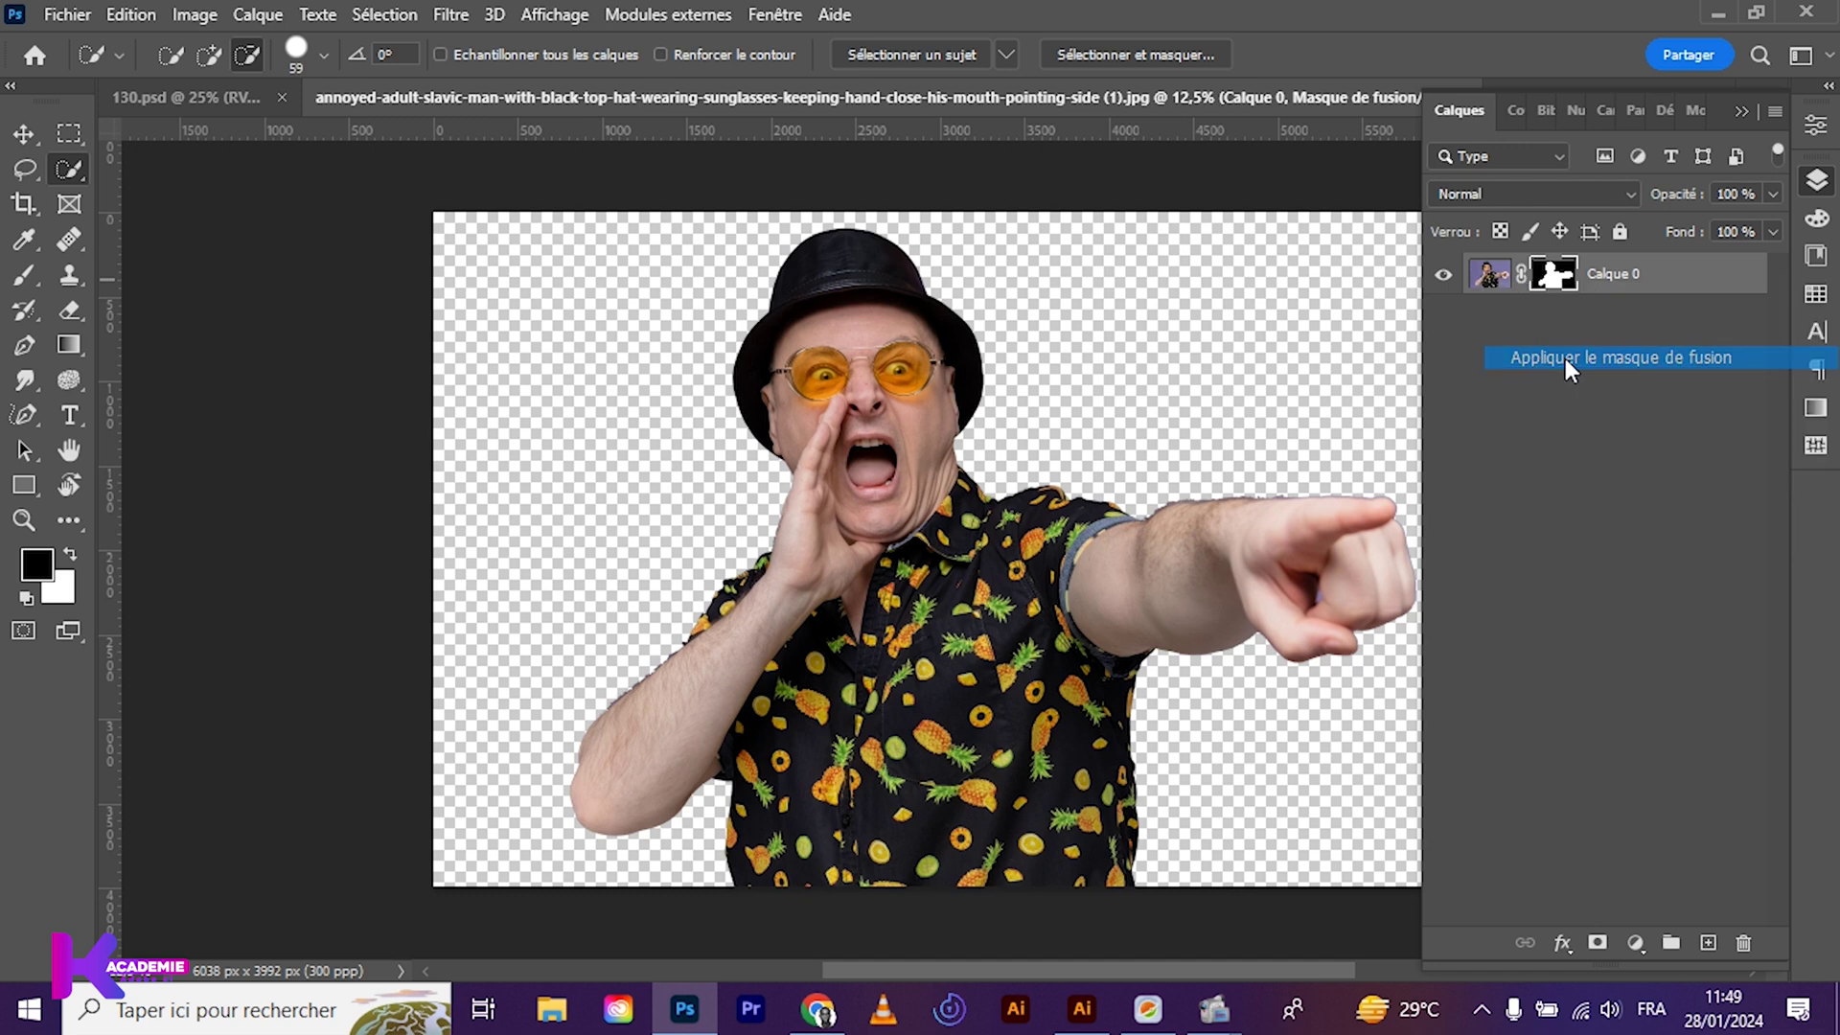
key("v")
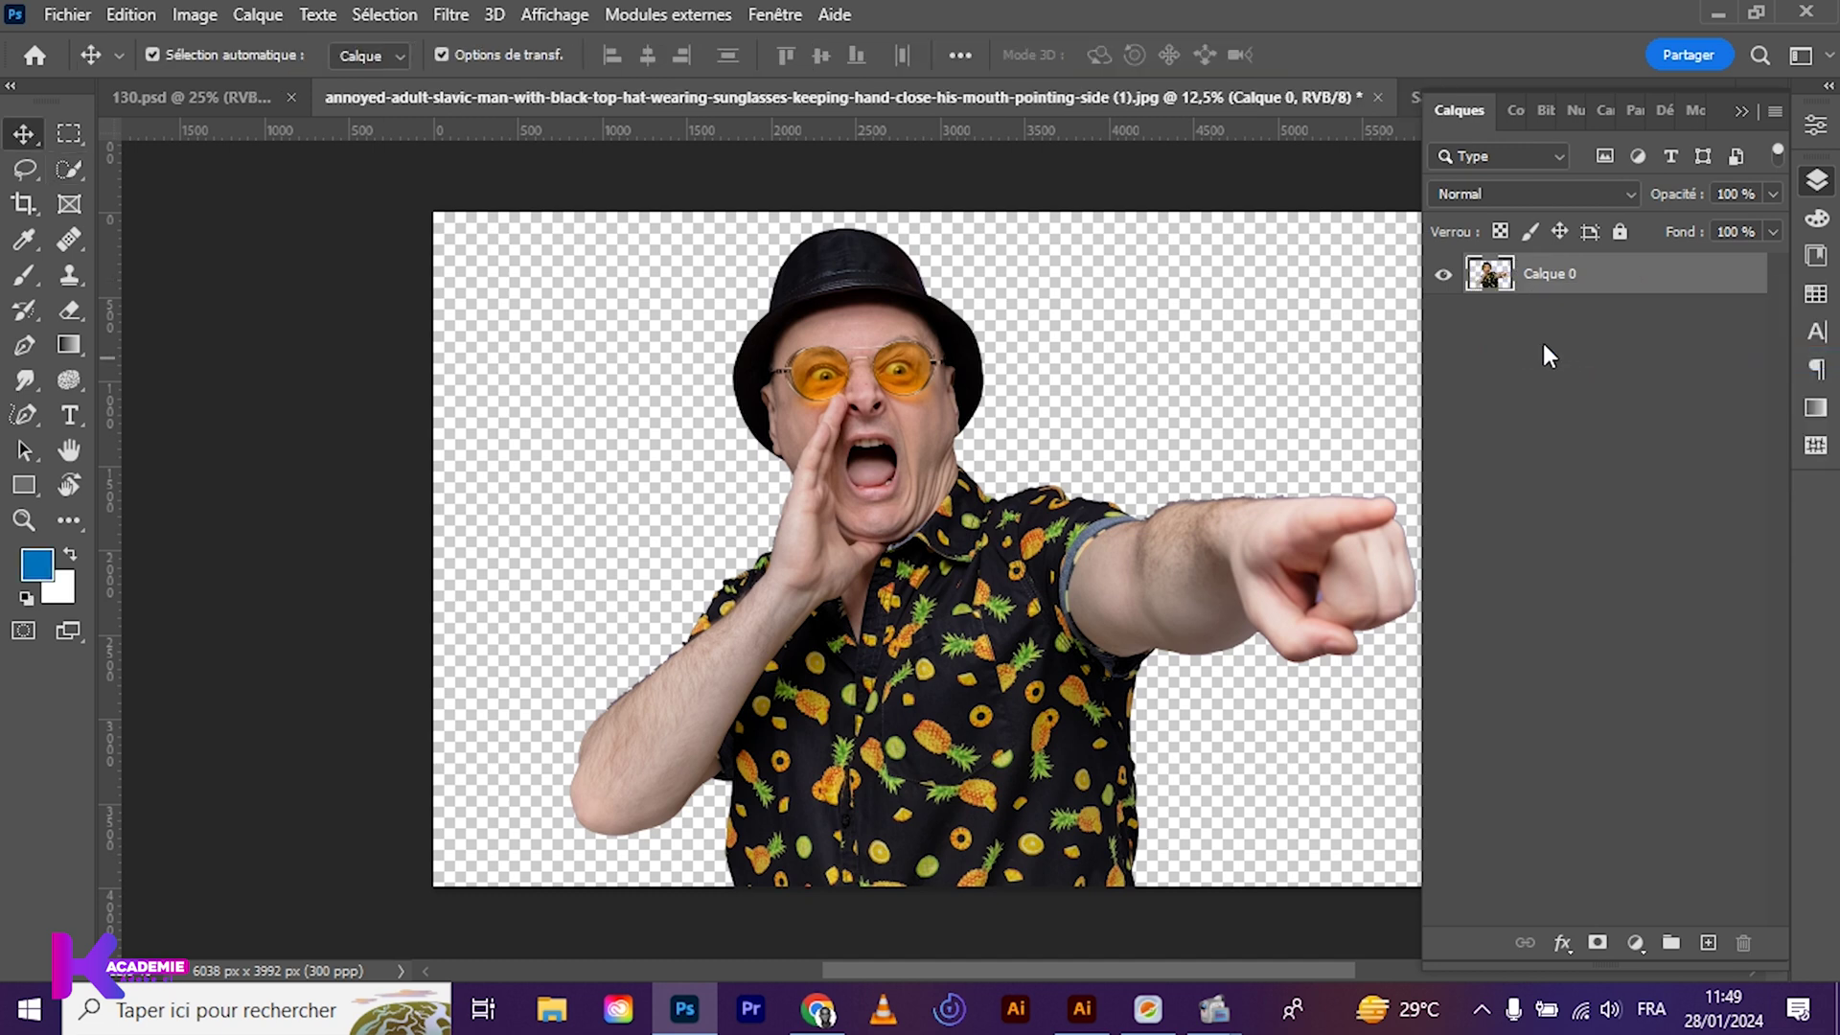
right_click(1548, 274)
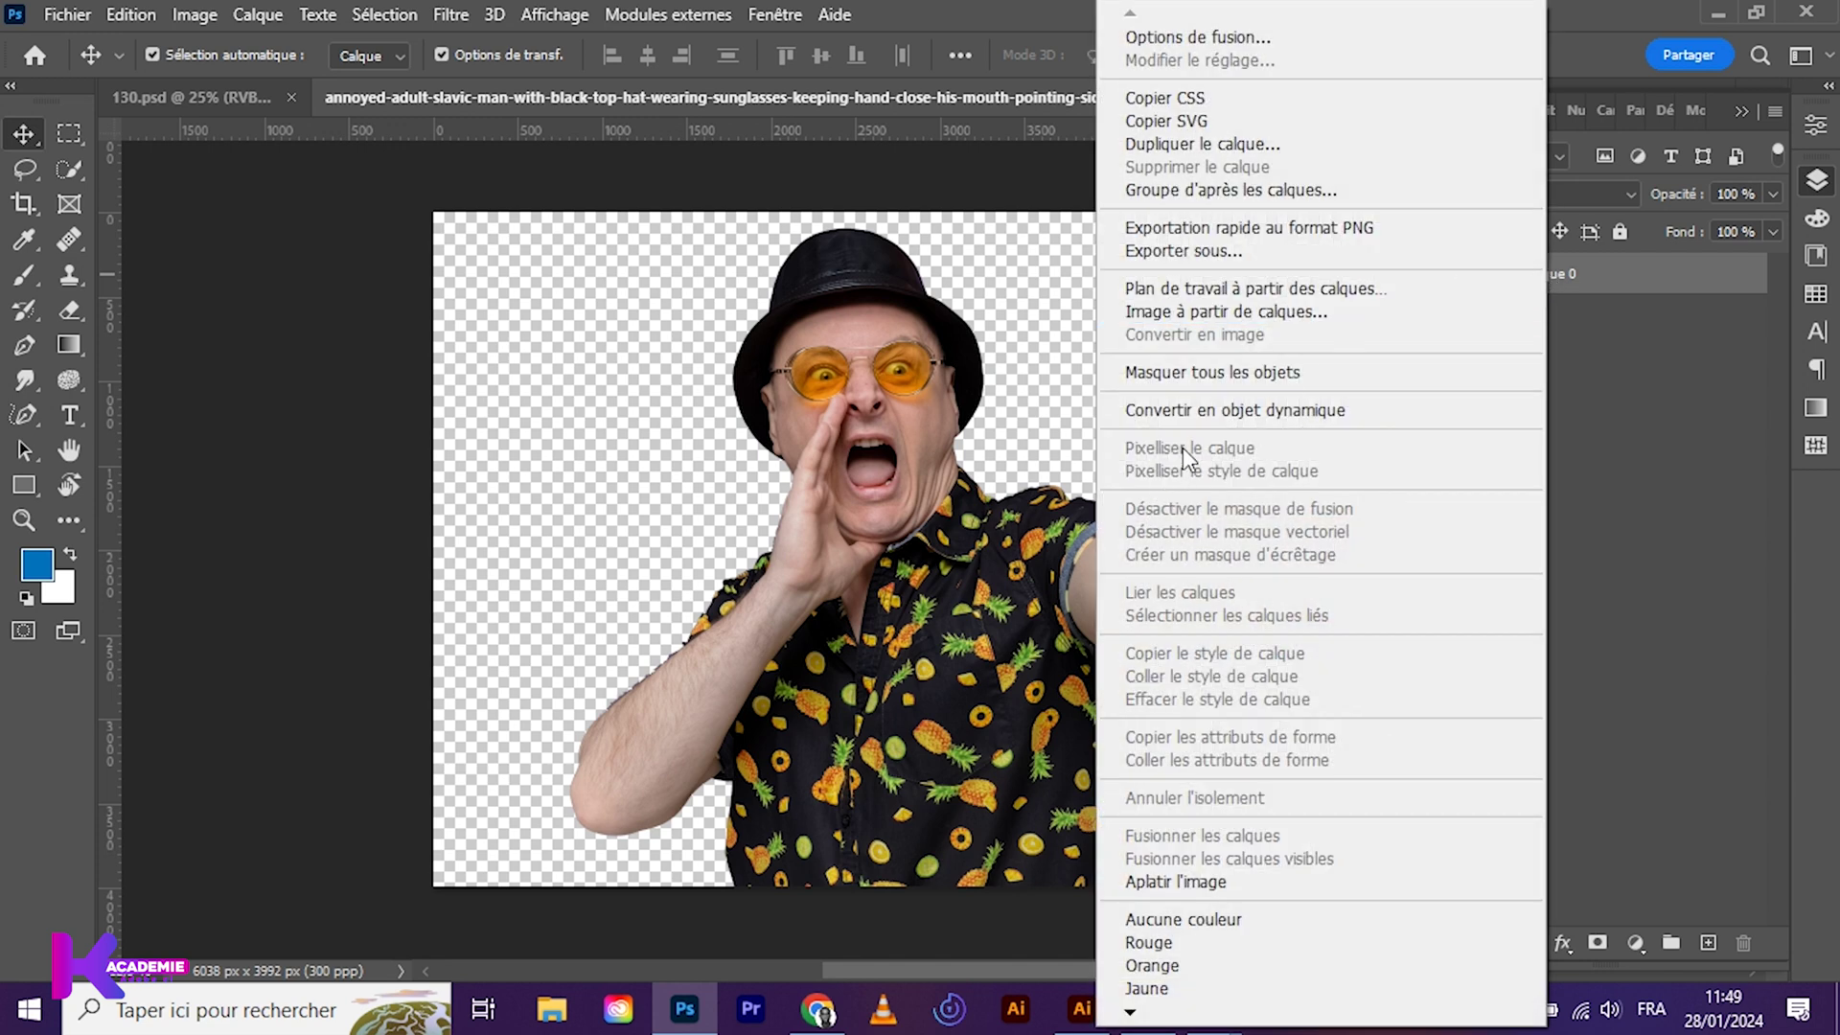
left_click(882, 458)
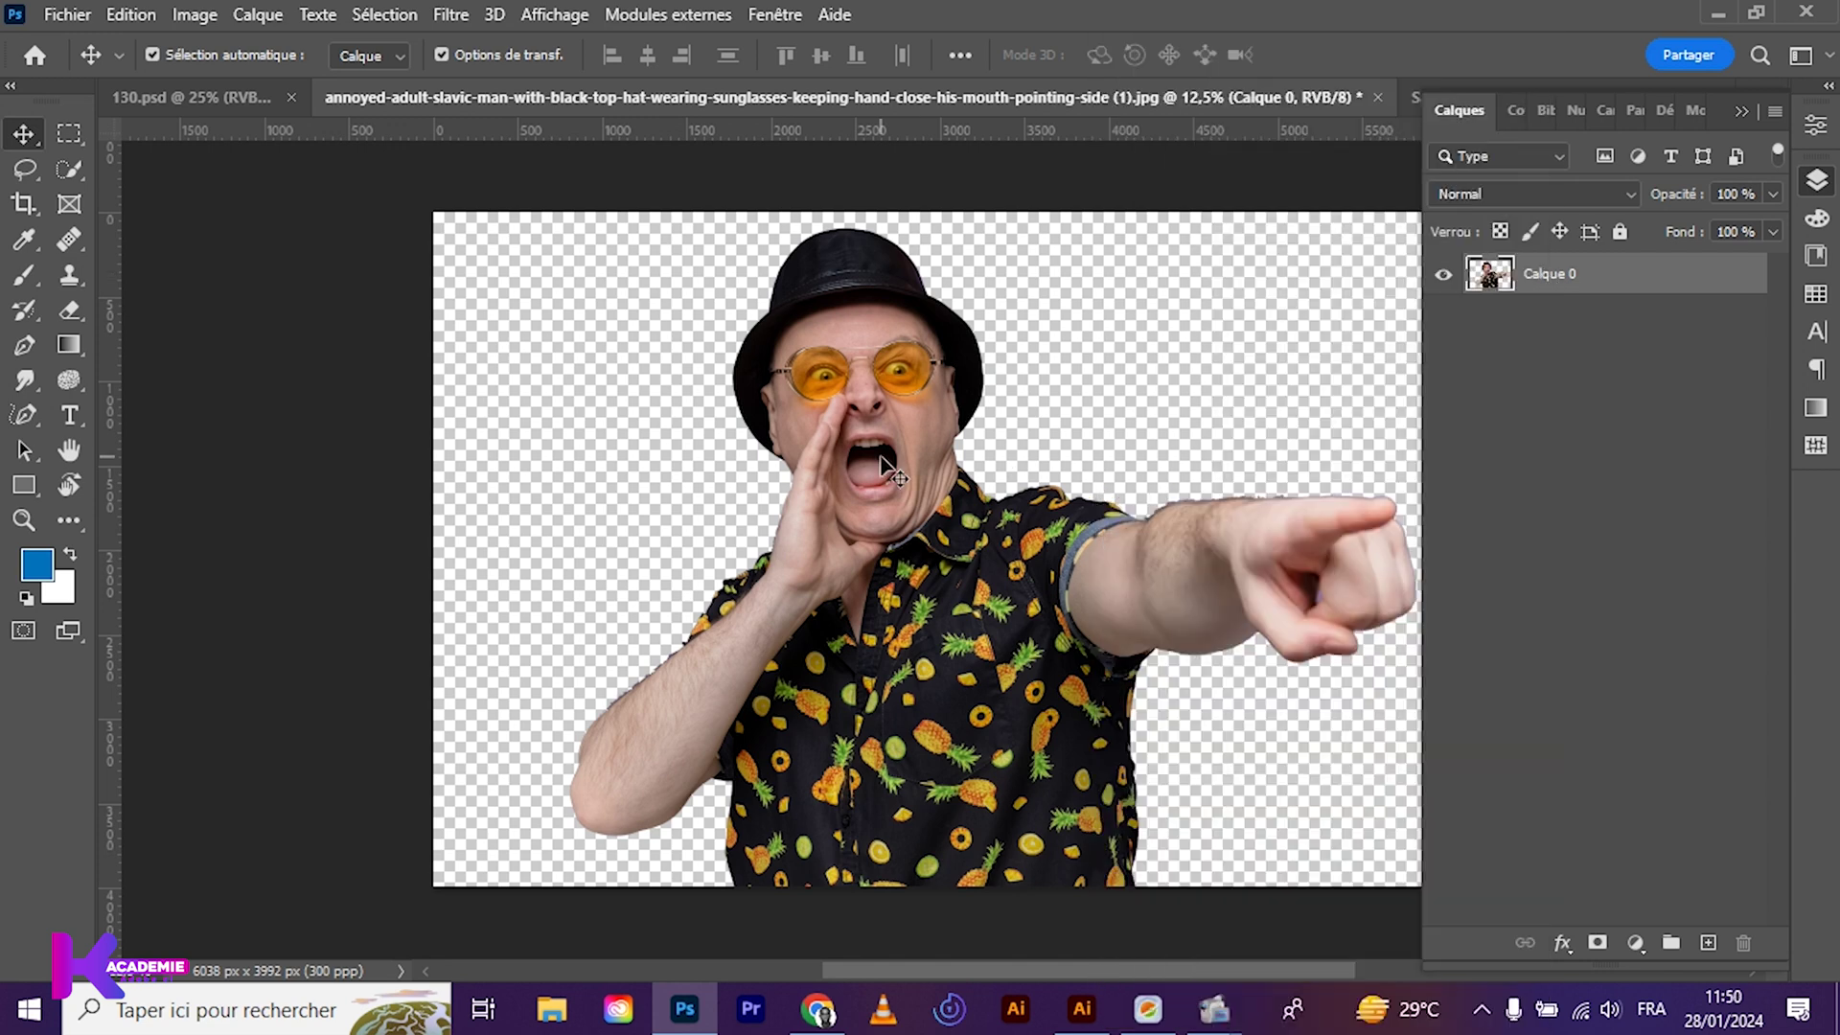
left_click(1739, 106)
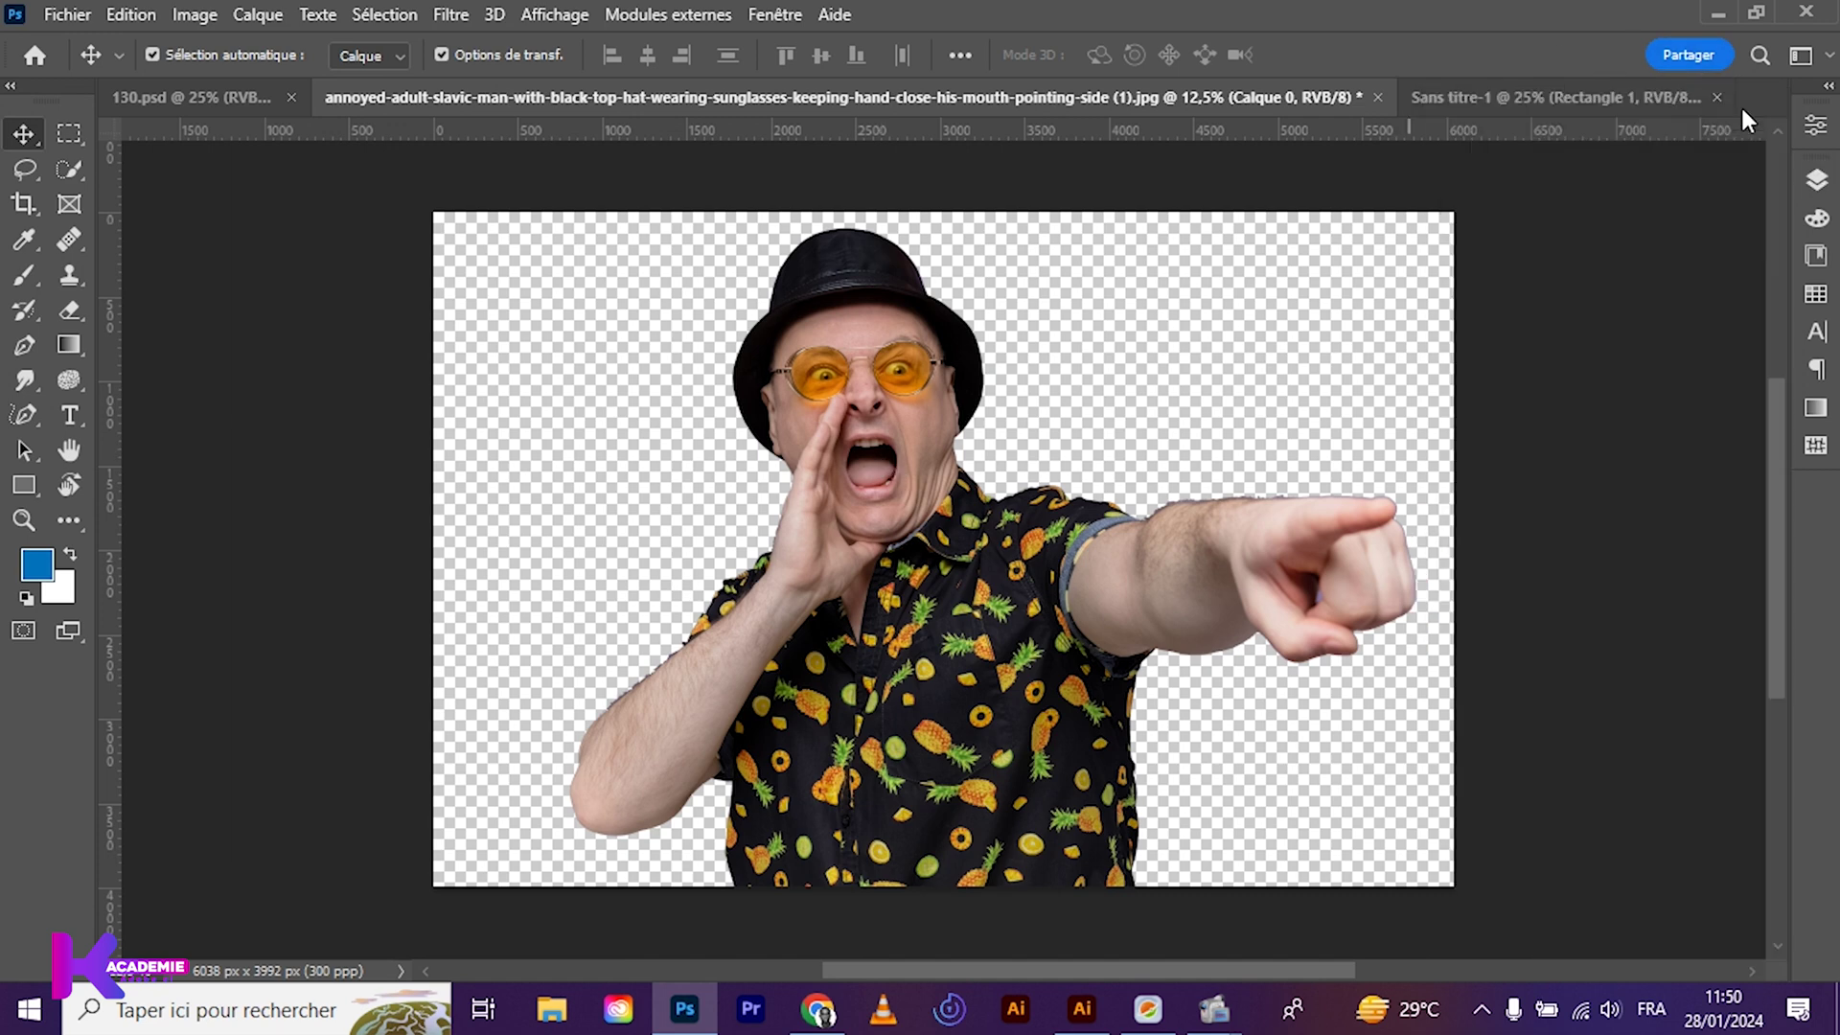
Create a new RGB document named DESIGN, 2000 x 2000 px at 300 pixels per inch with a white background
left_click(71, 17)
left_click(108, 45)
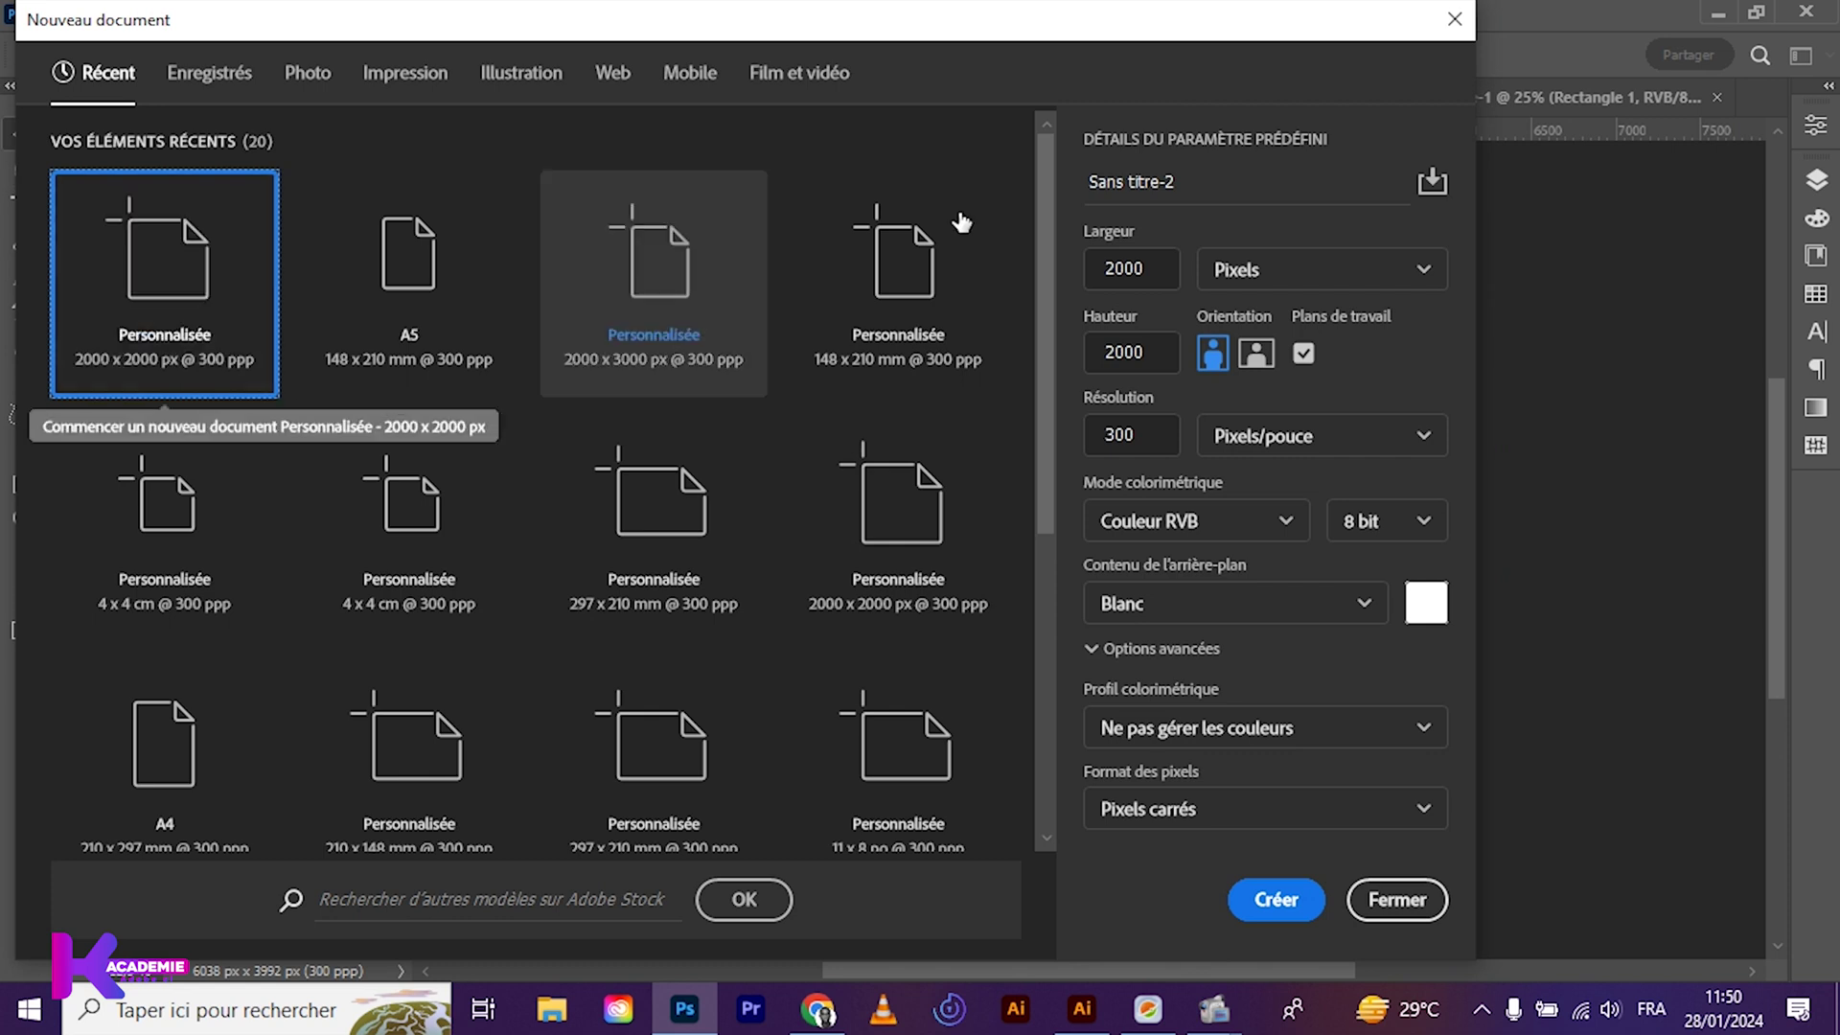
left_click_drag(1191, 188, 1007, 166)
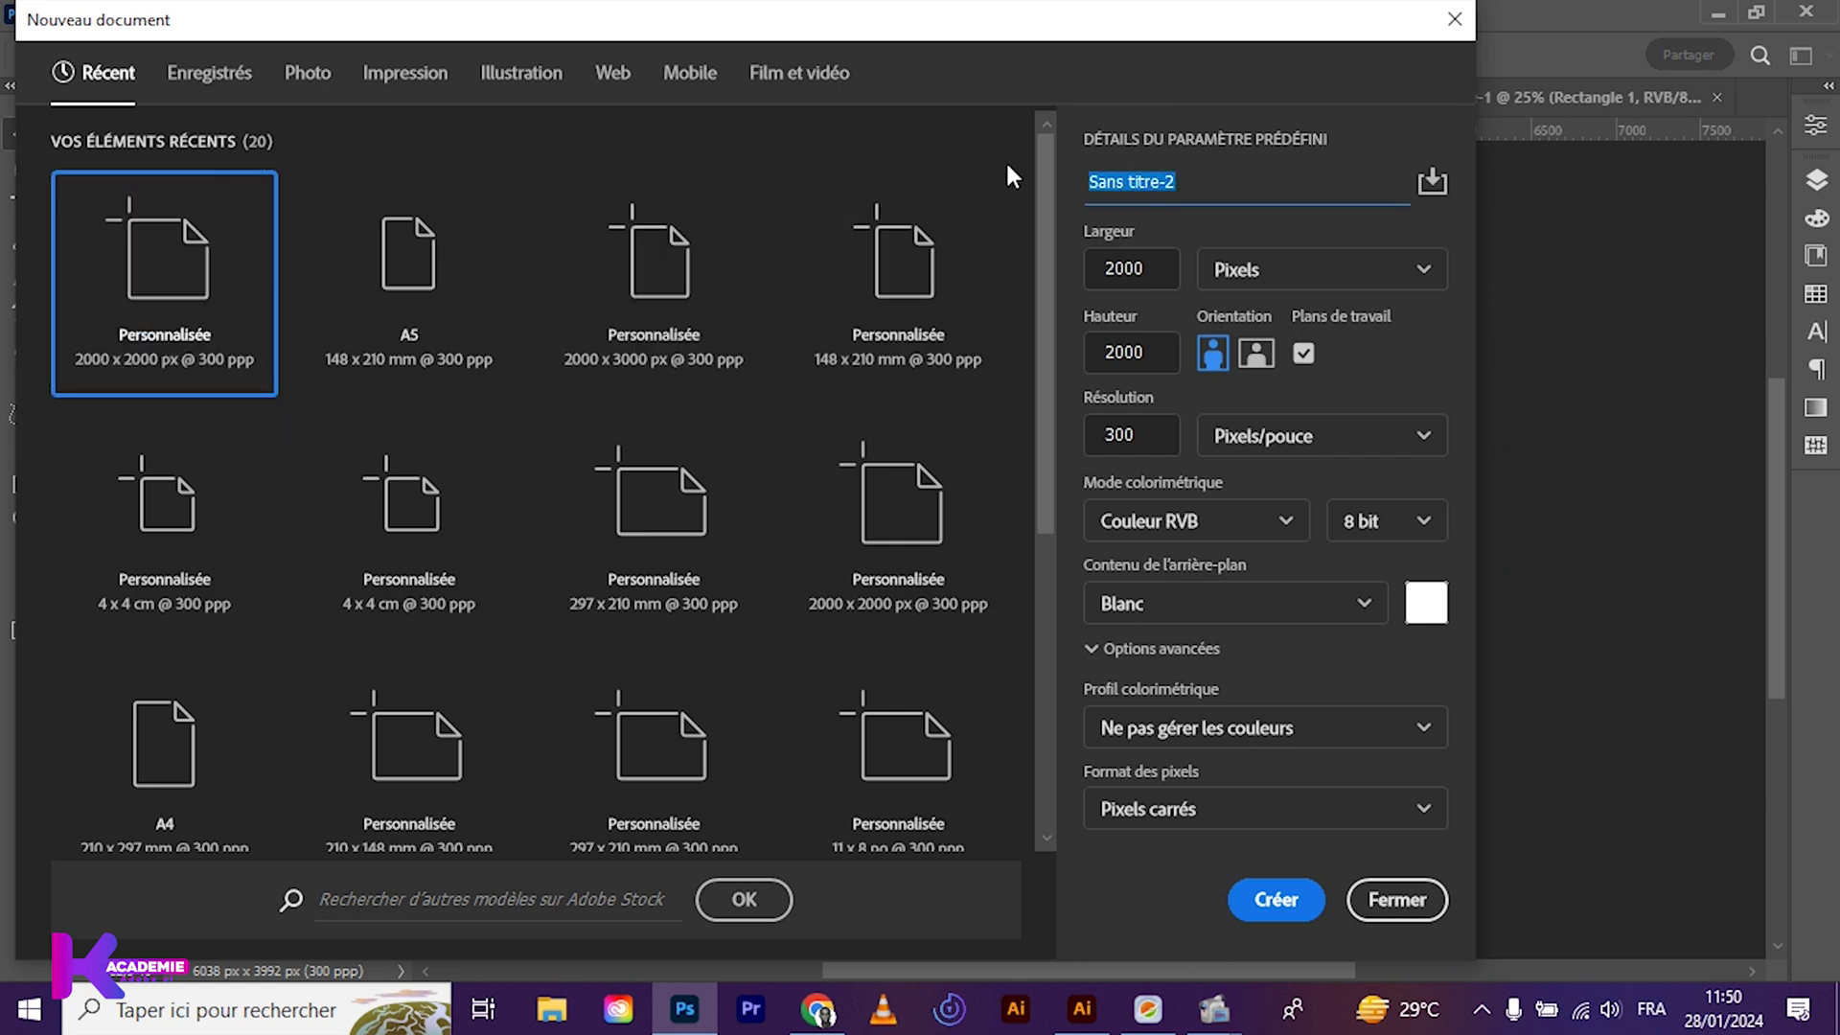
type("DESIG")
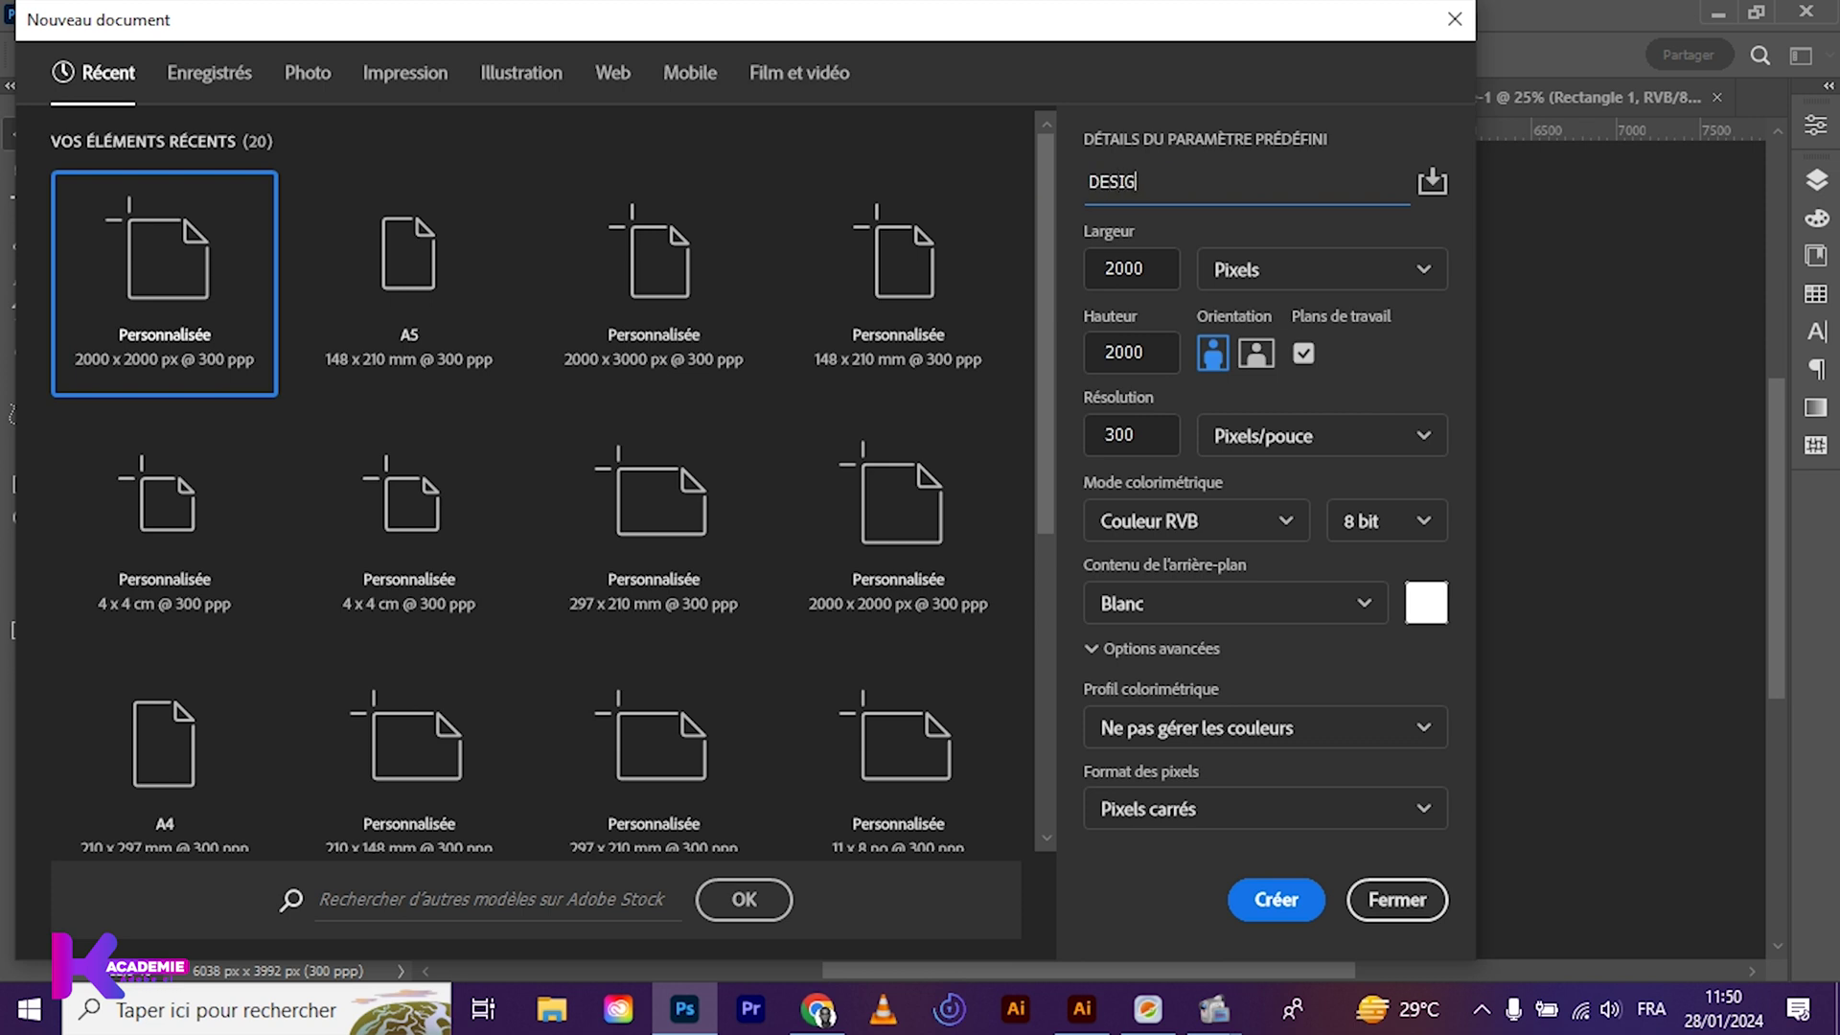
type("N")
left_click(1279, 917)
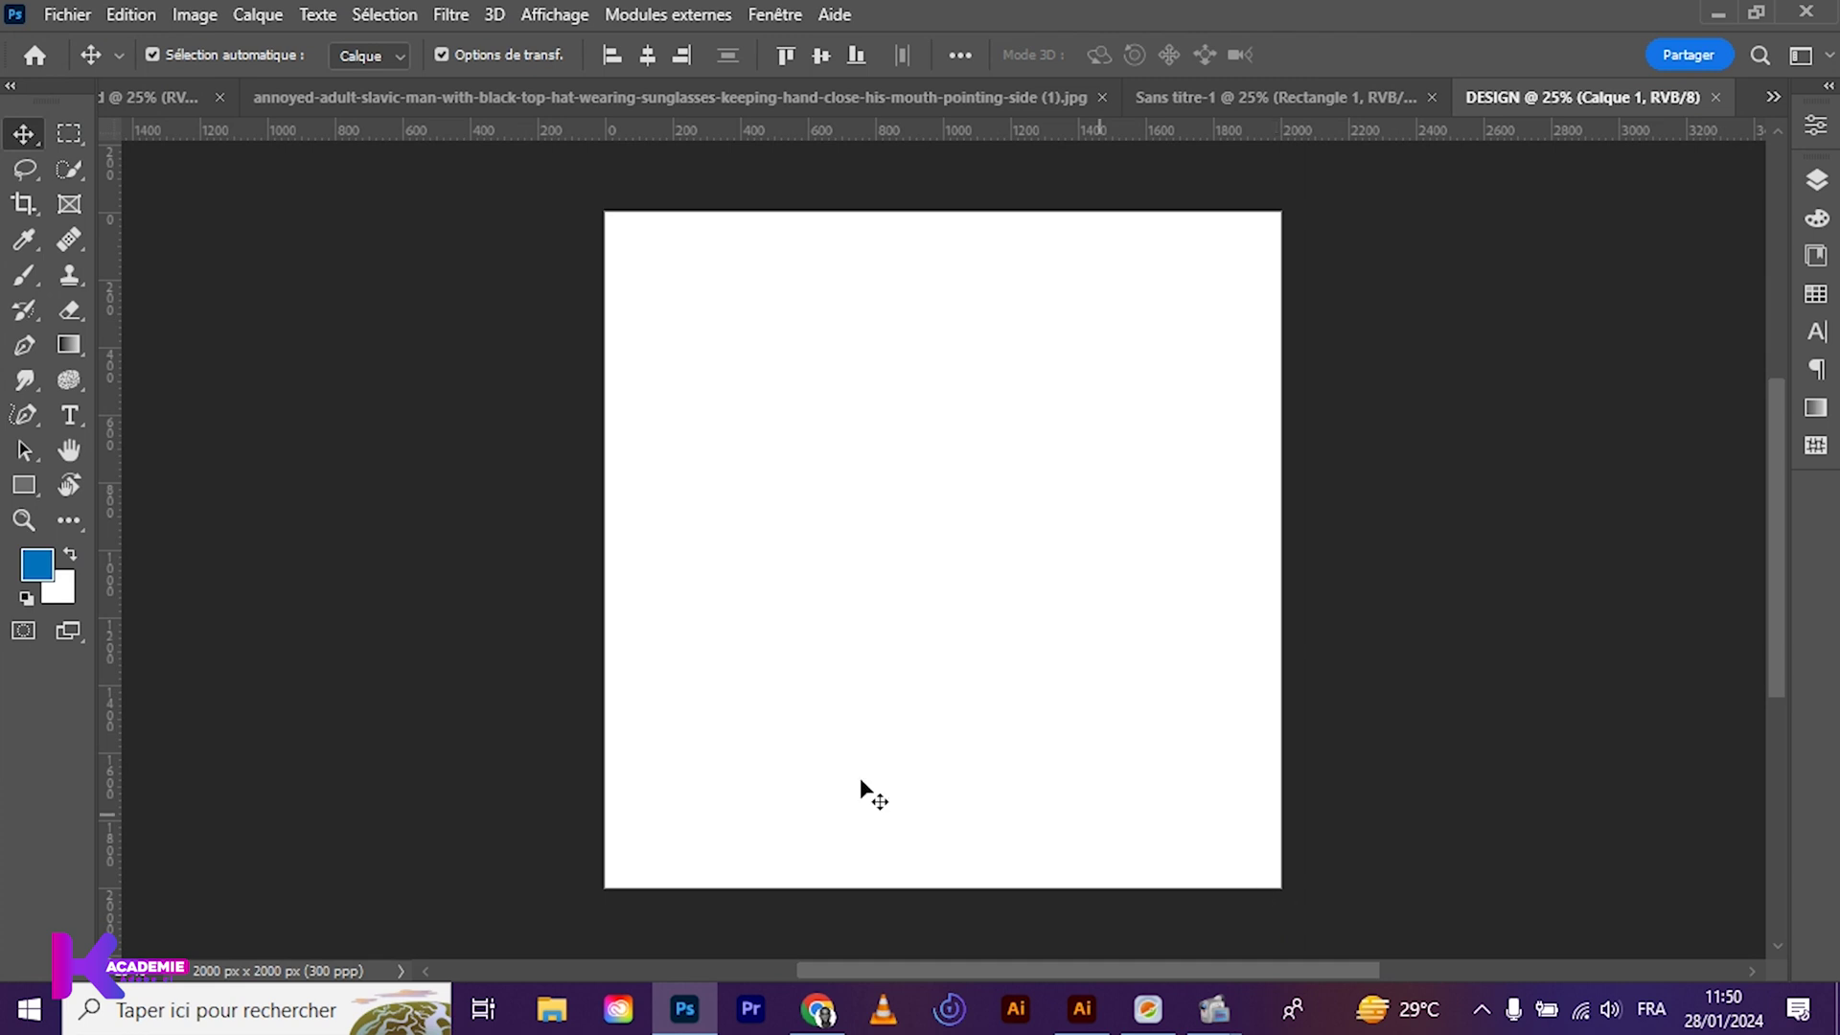
Close the T-shirt mockup document 130.psd and return to the blank DESIGN document
left_click(191, 94)
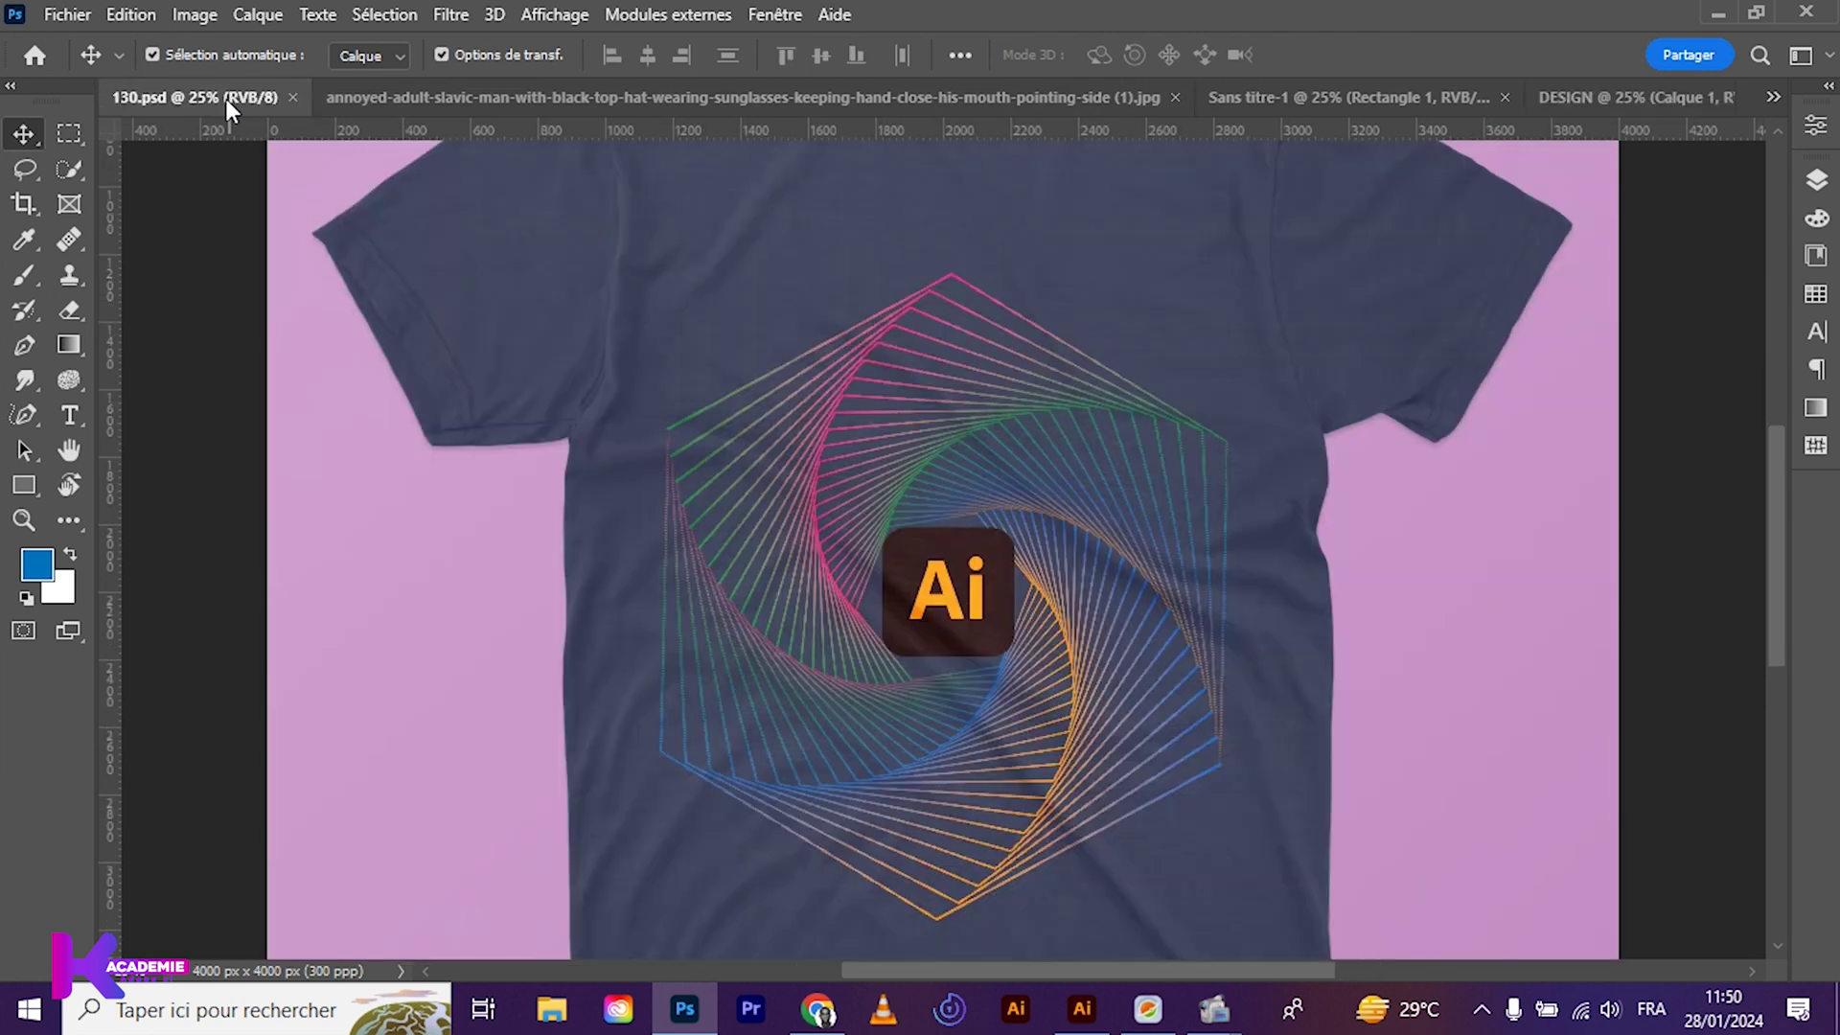
left_click(292, 98)
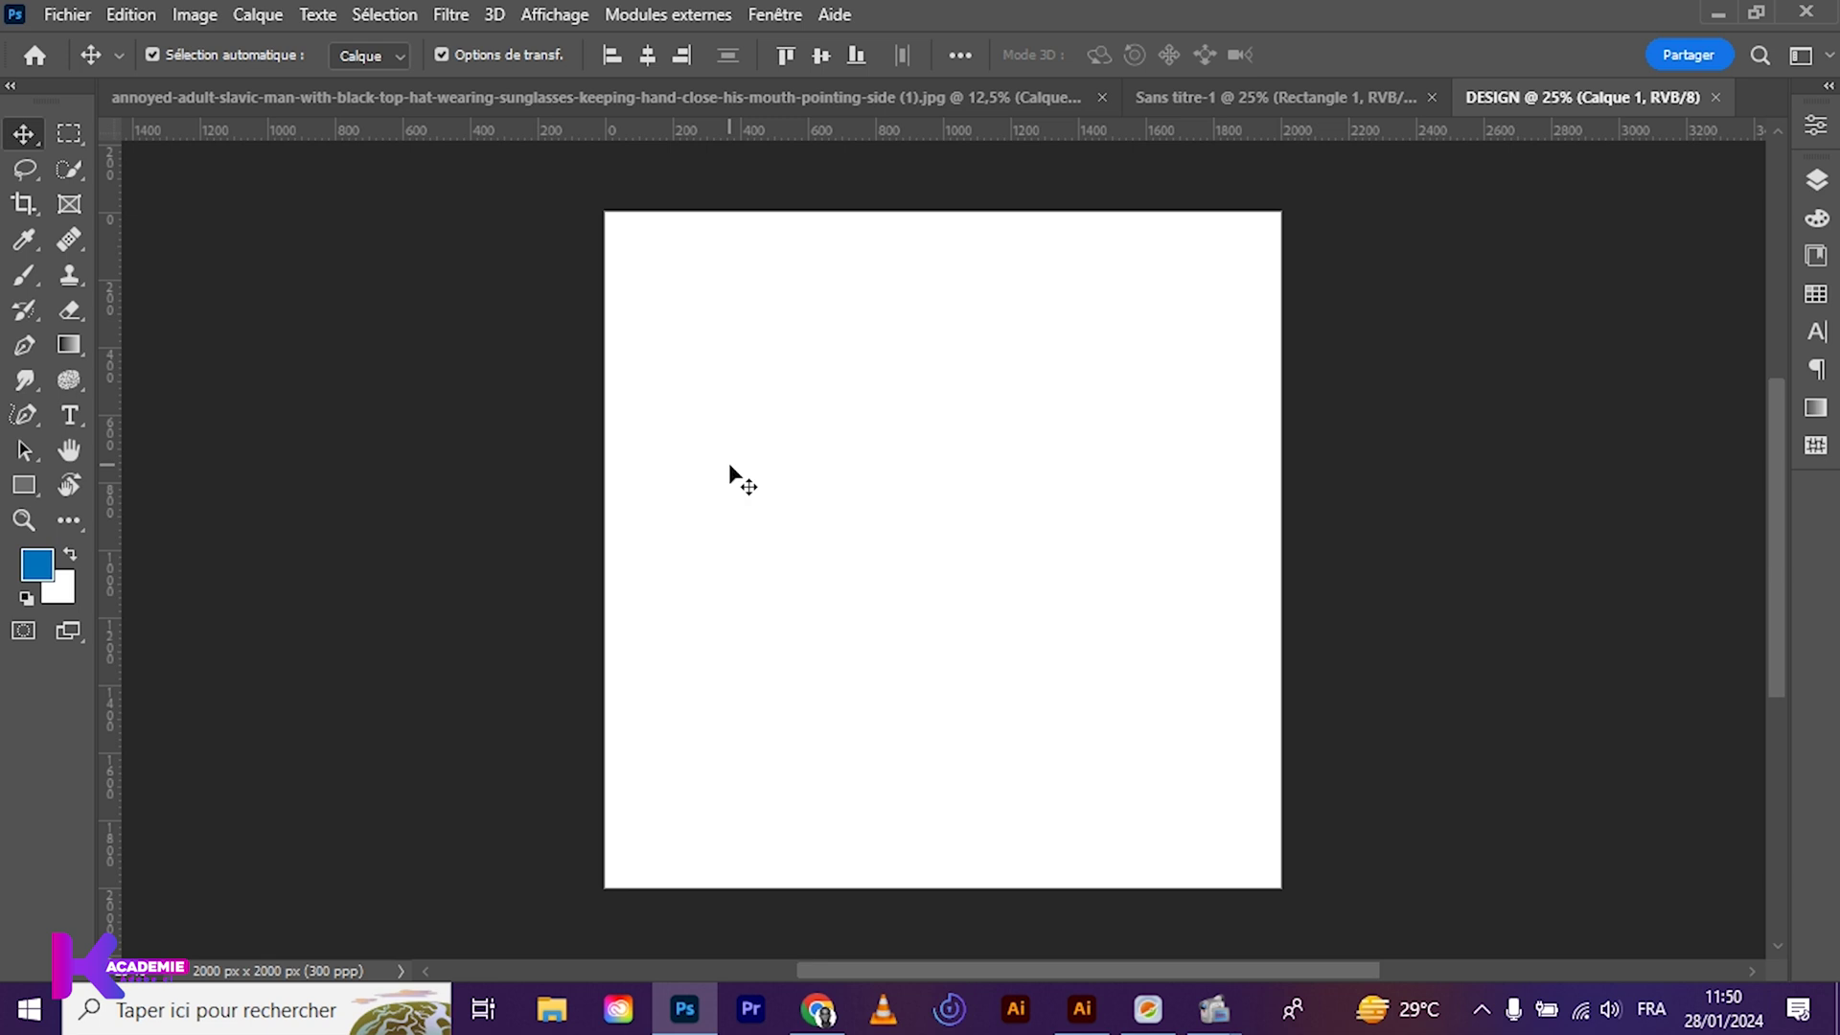
Draw a rectangle about 2126 x 2096 px covering the whole artboard and fill it with the recently used dark navy colour
left_click(24, 485)
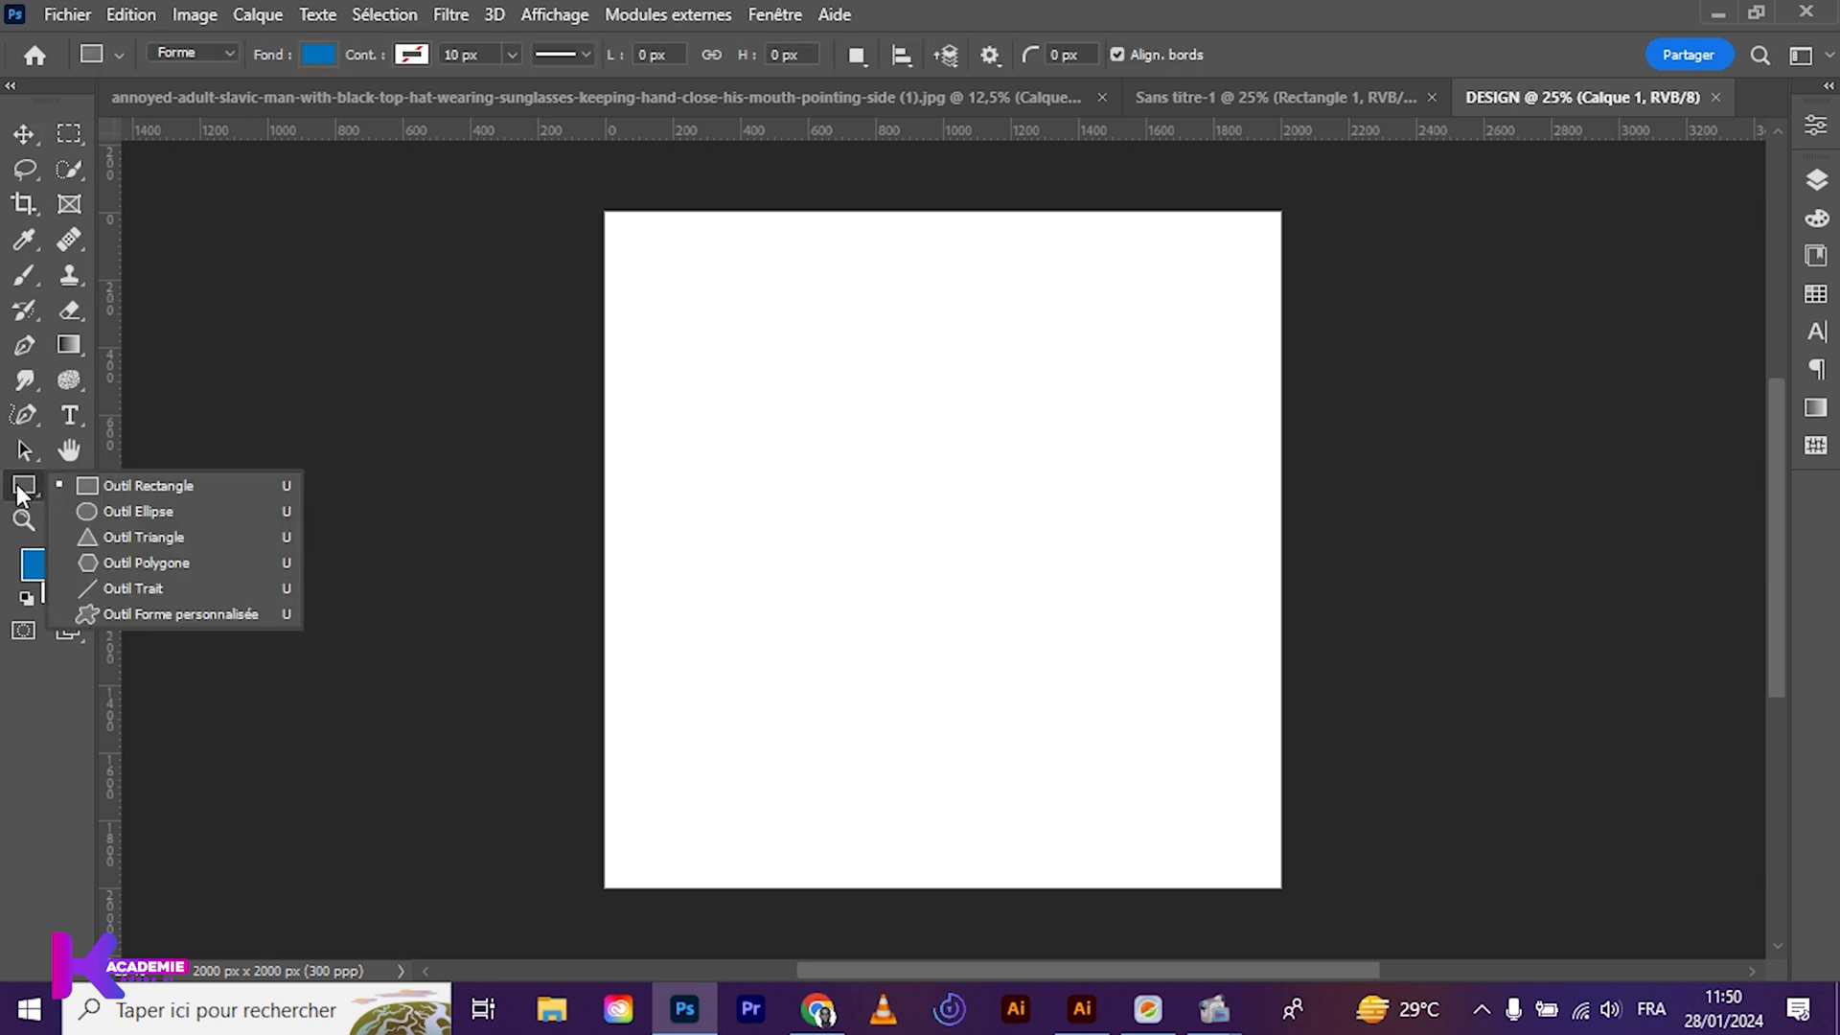
left_click(105, 485)
left_click_drag(581, 201, 1300, 908)
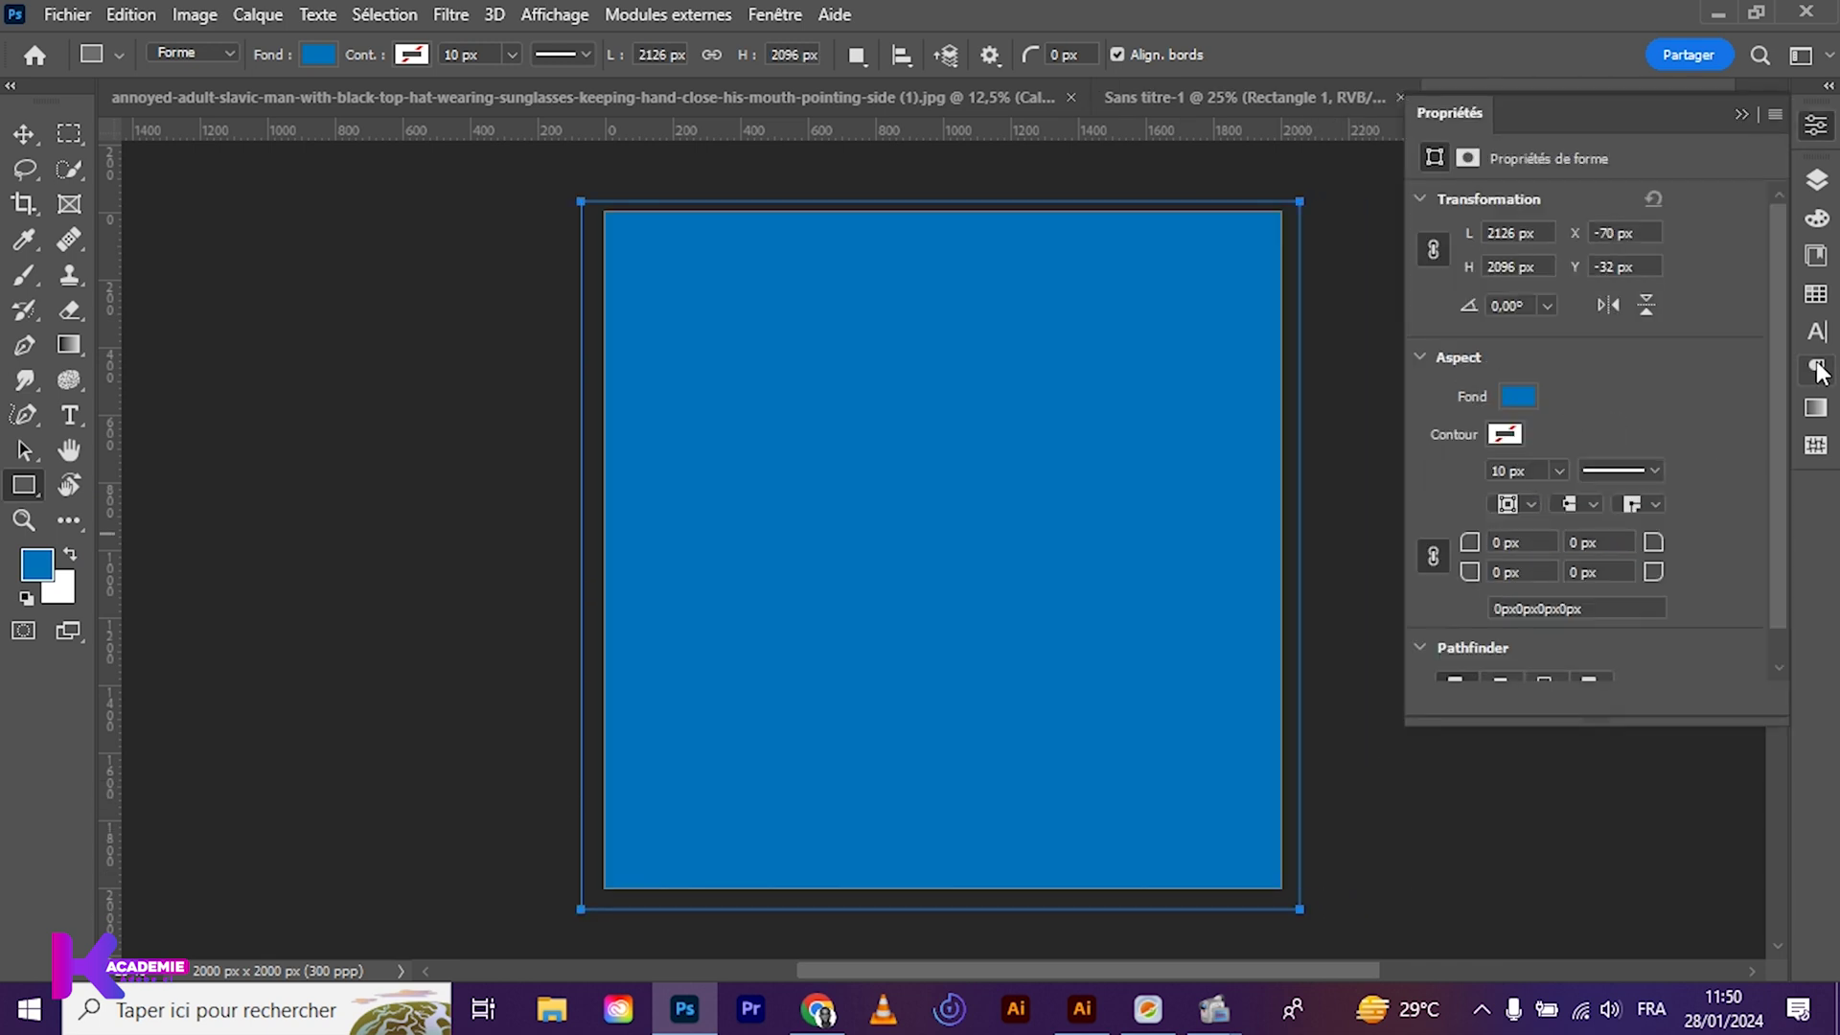
left_click(1530, 398)
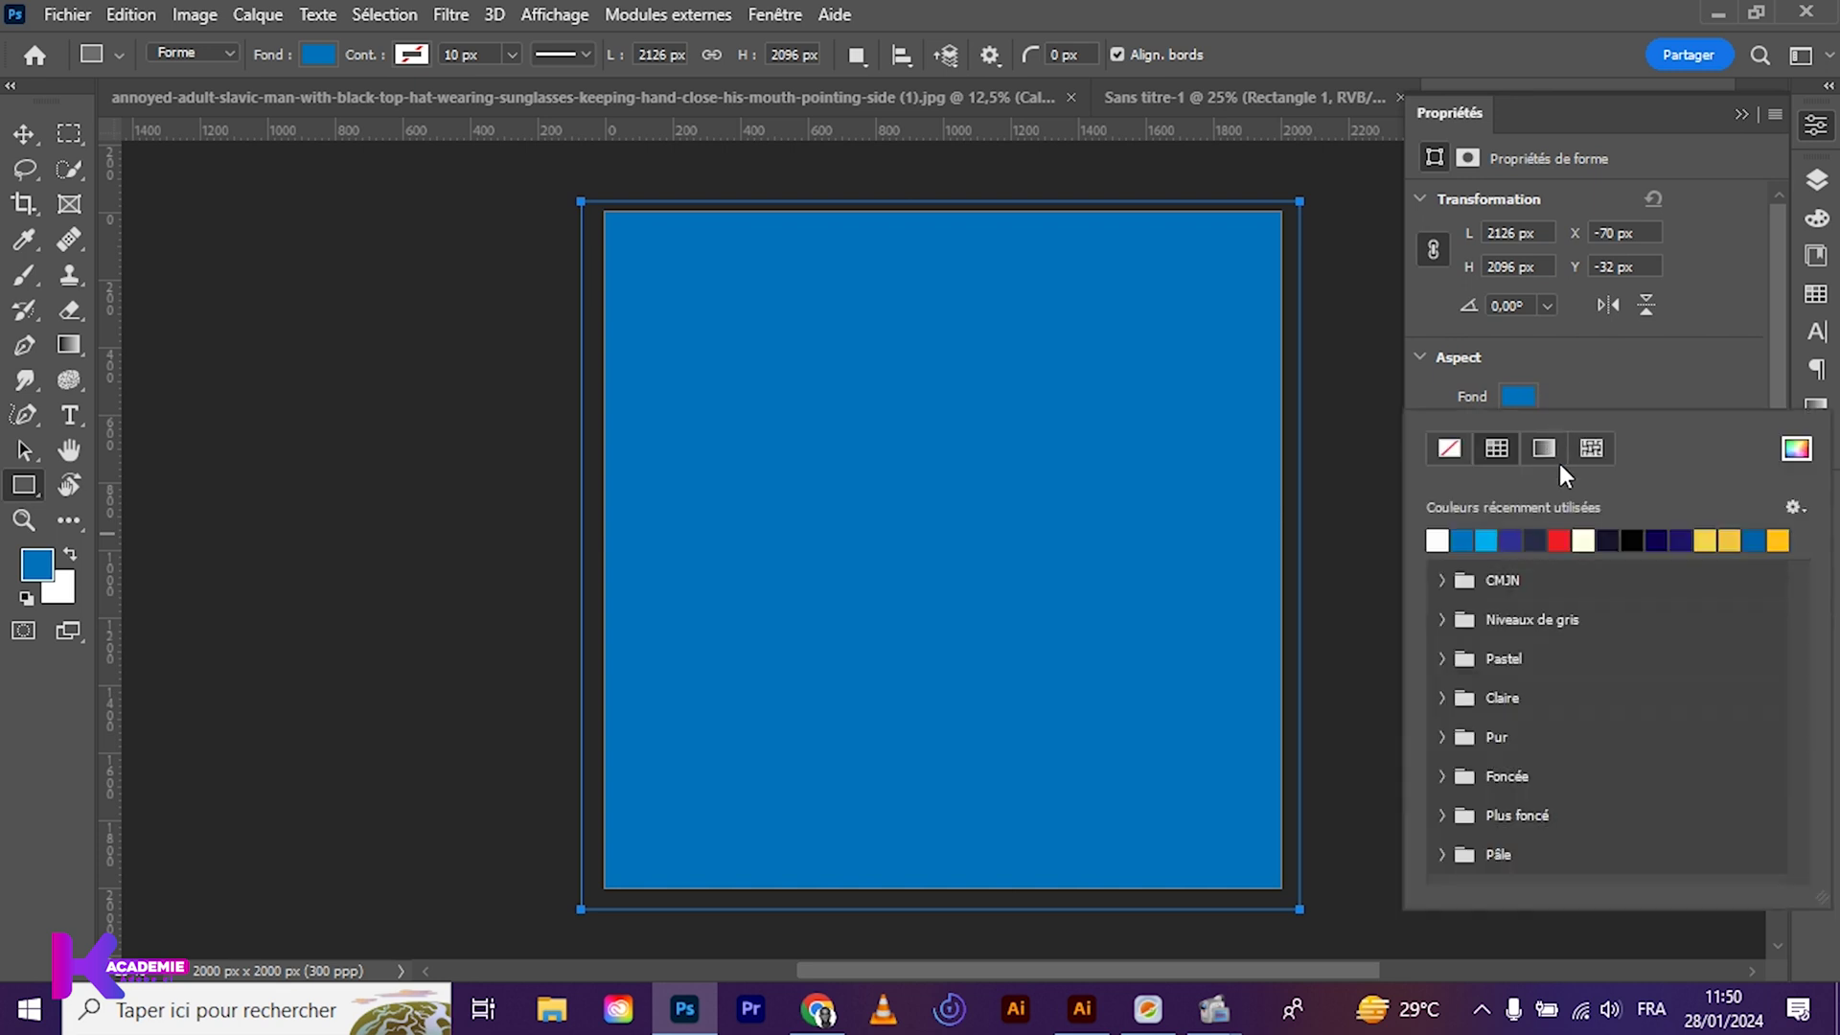
left_click(1530, 538)
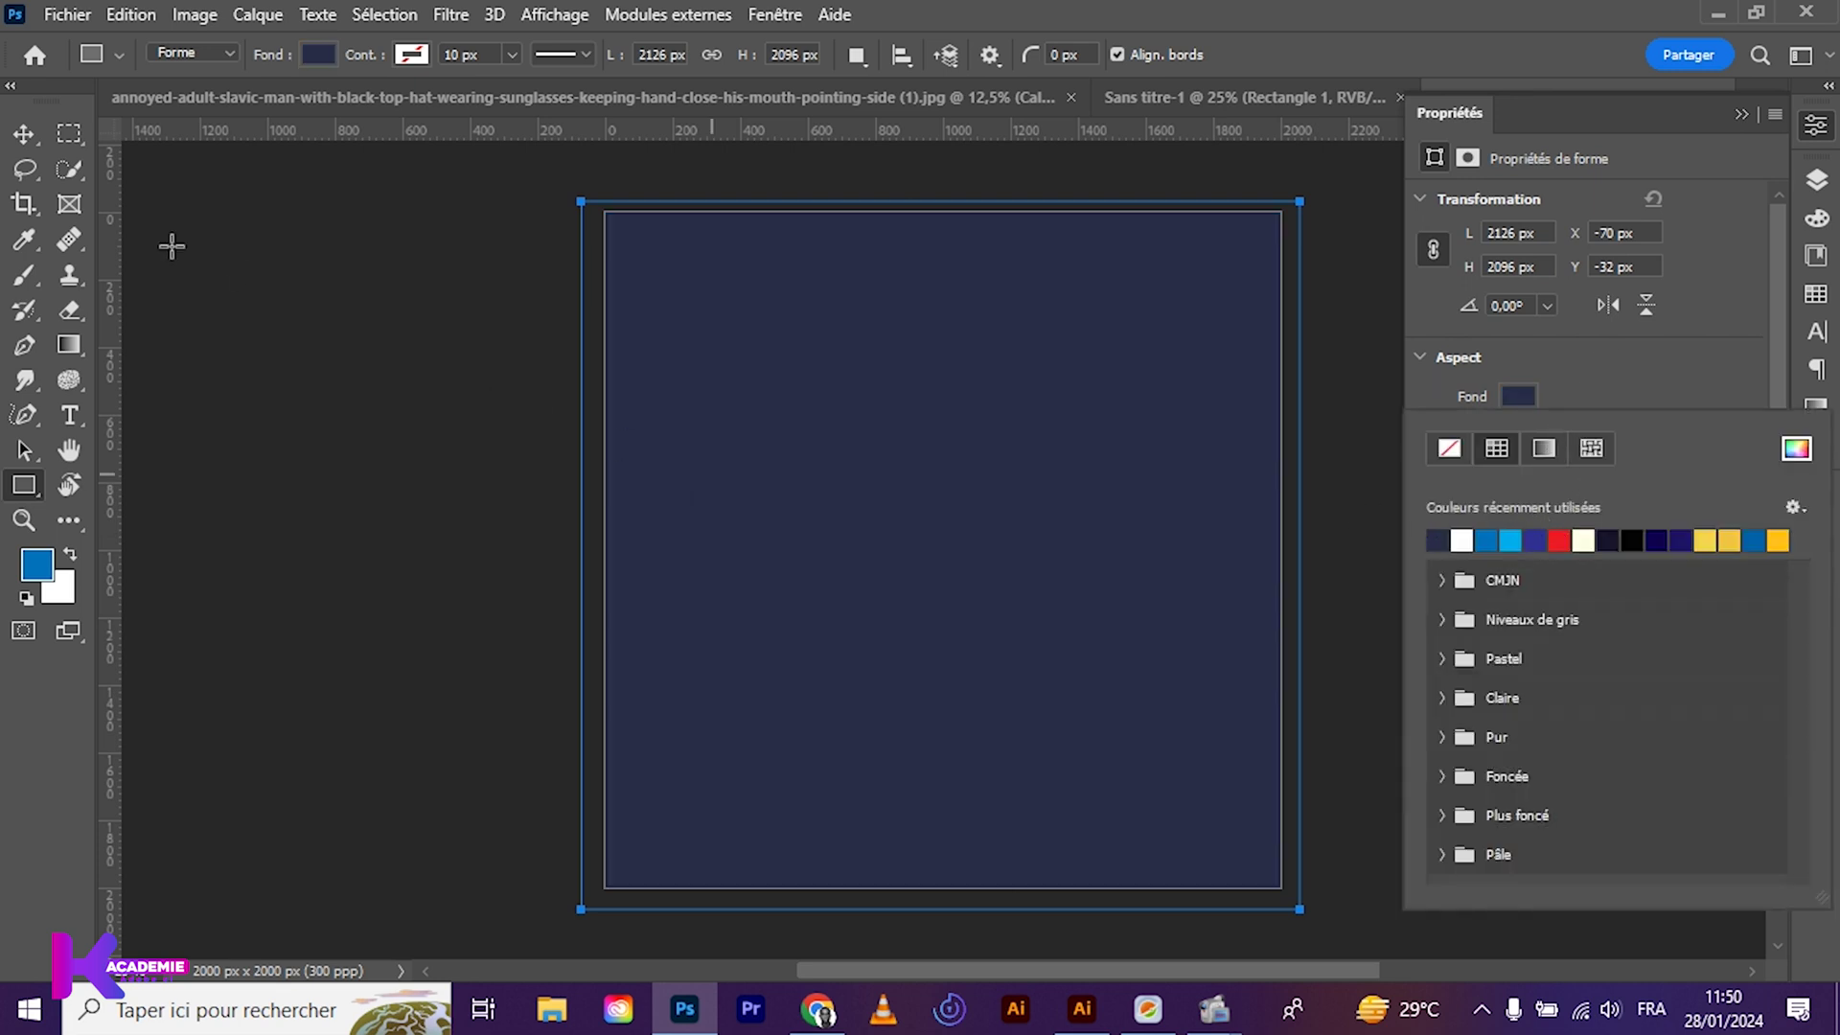
Lock all properties of the navy rectangle layer so it stays fixed as the background
left_click(24, 134)
left_click(1816, 182)
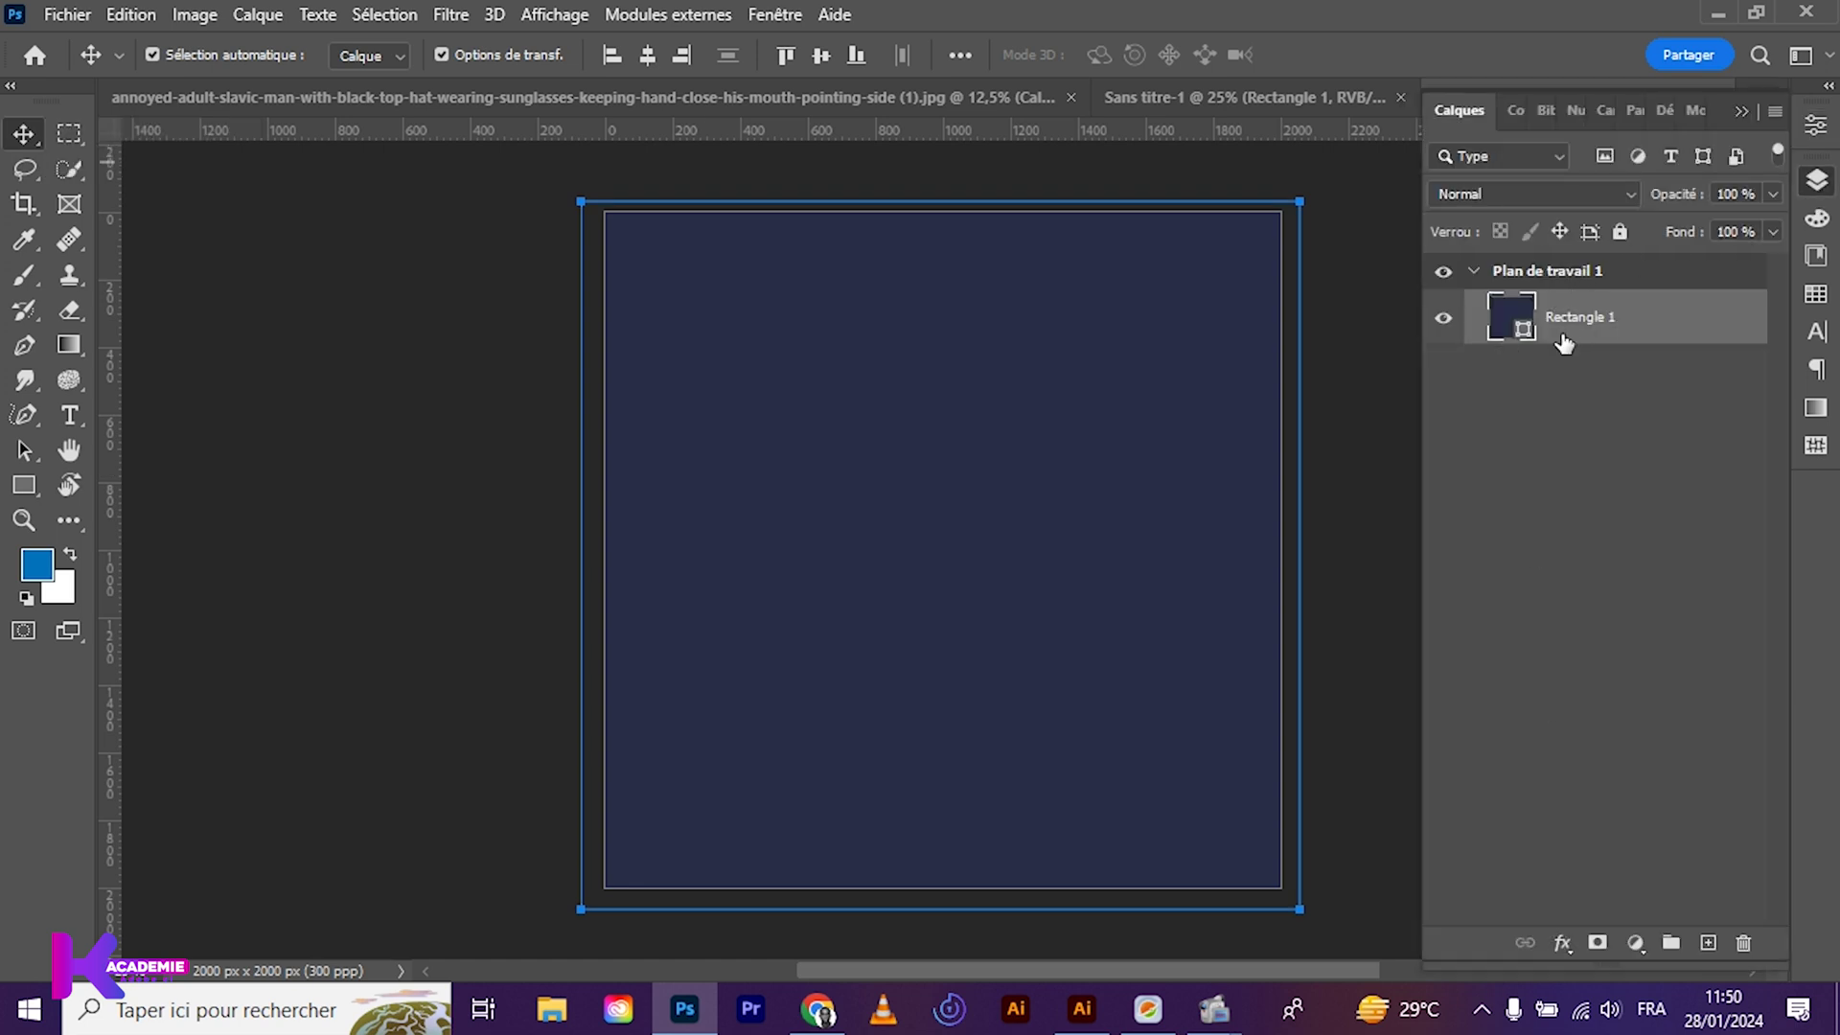
left_click(1620, 230)
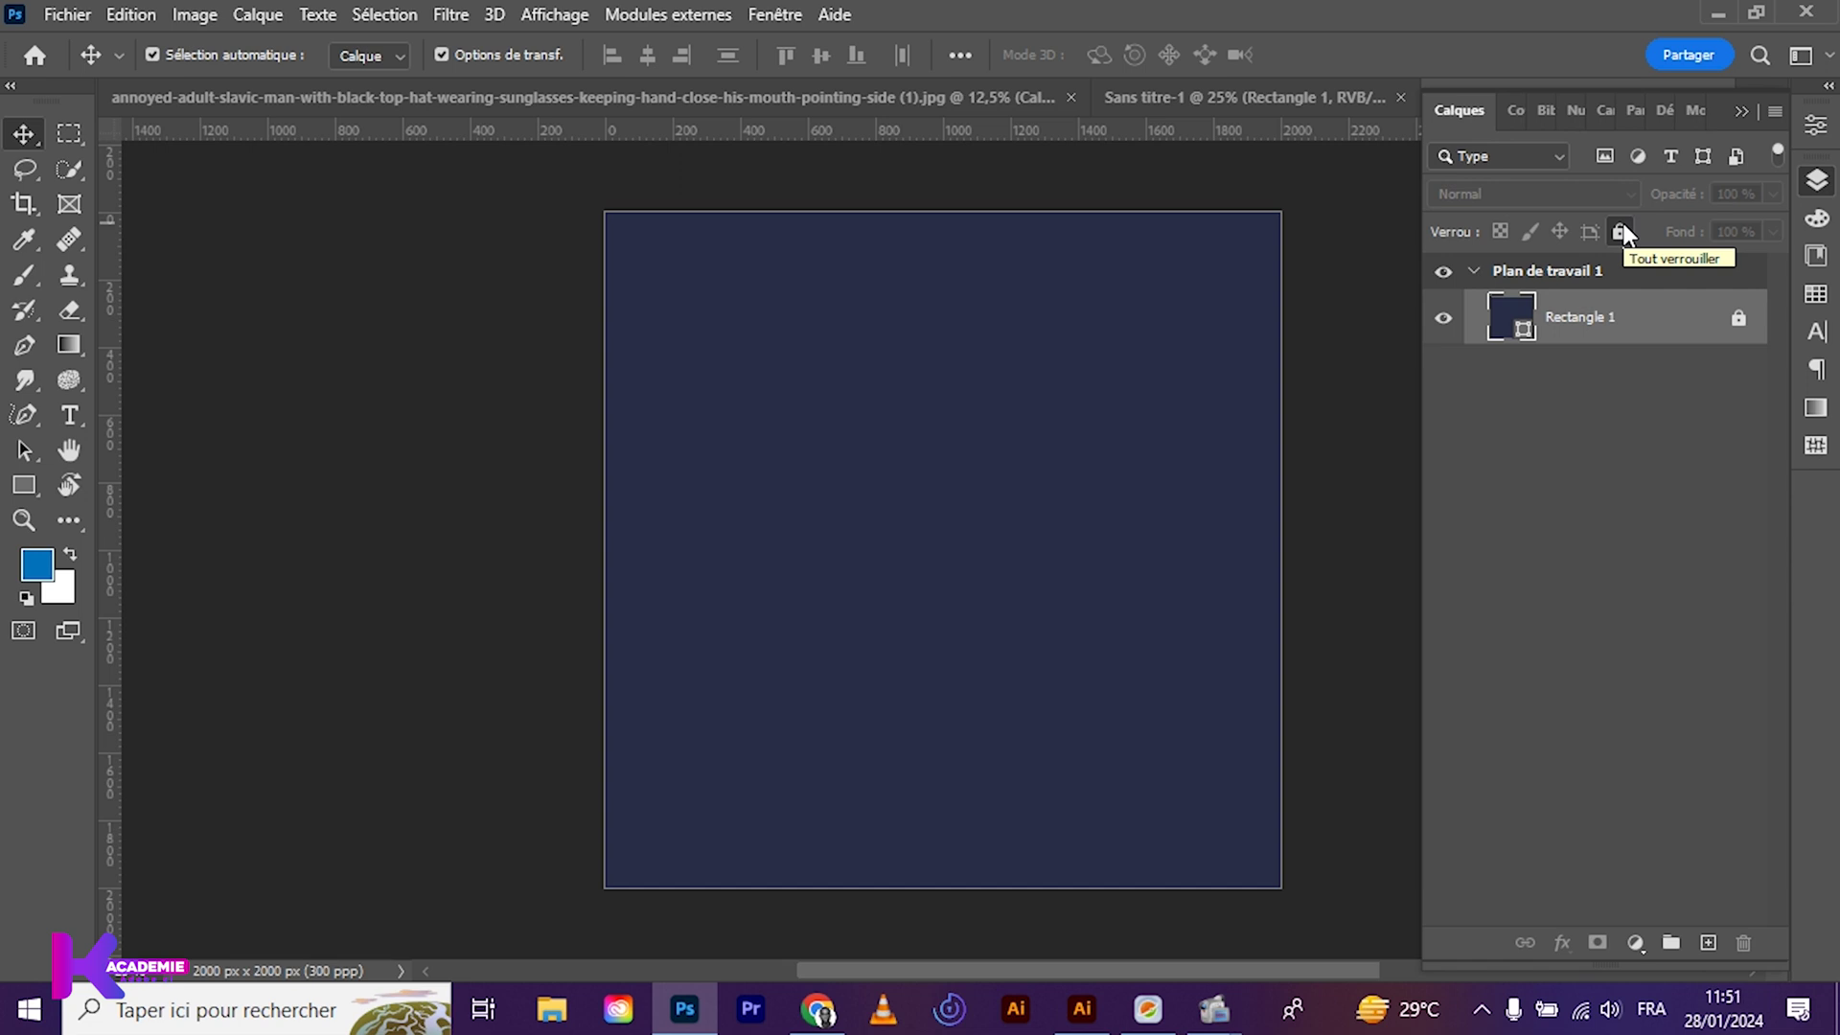
left_click(1740, 108)
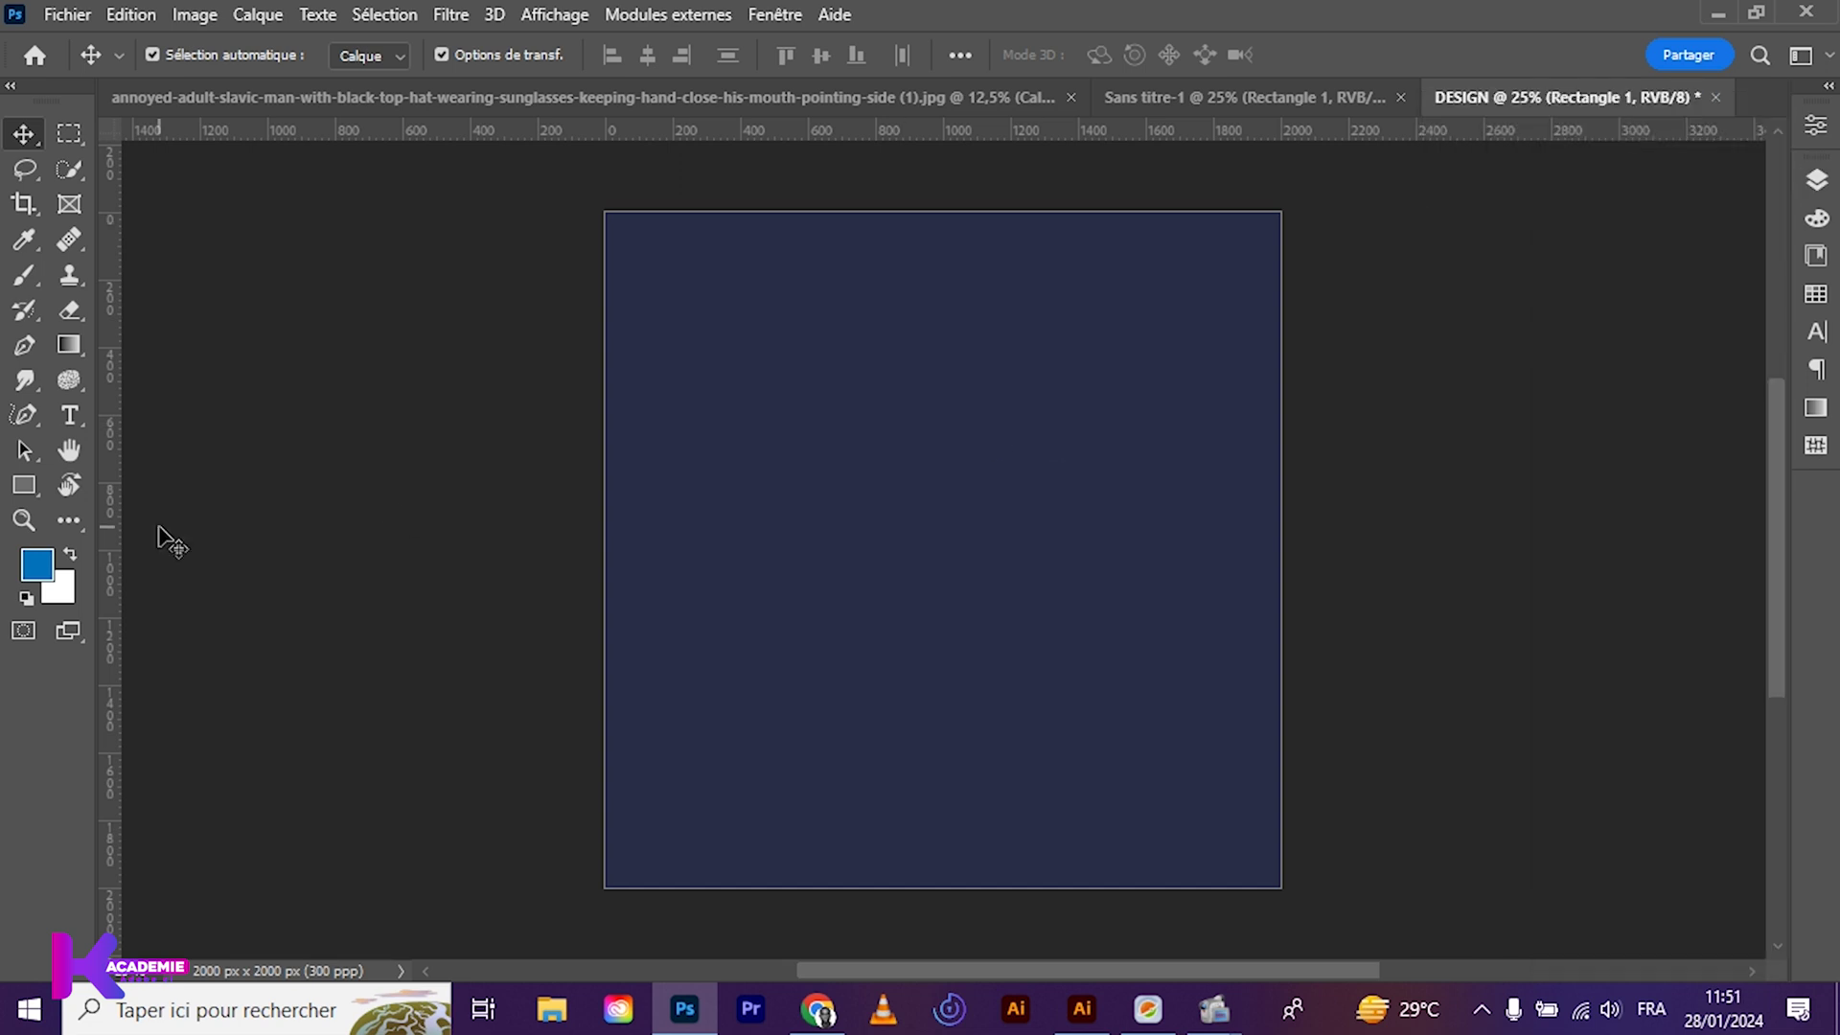
Set up a soft round brush at 900 px and 0% hardness with the recently used medium blue as paint colour
key("b")
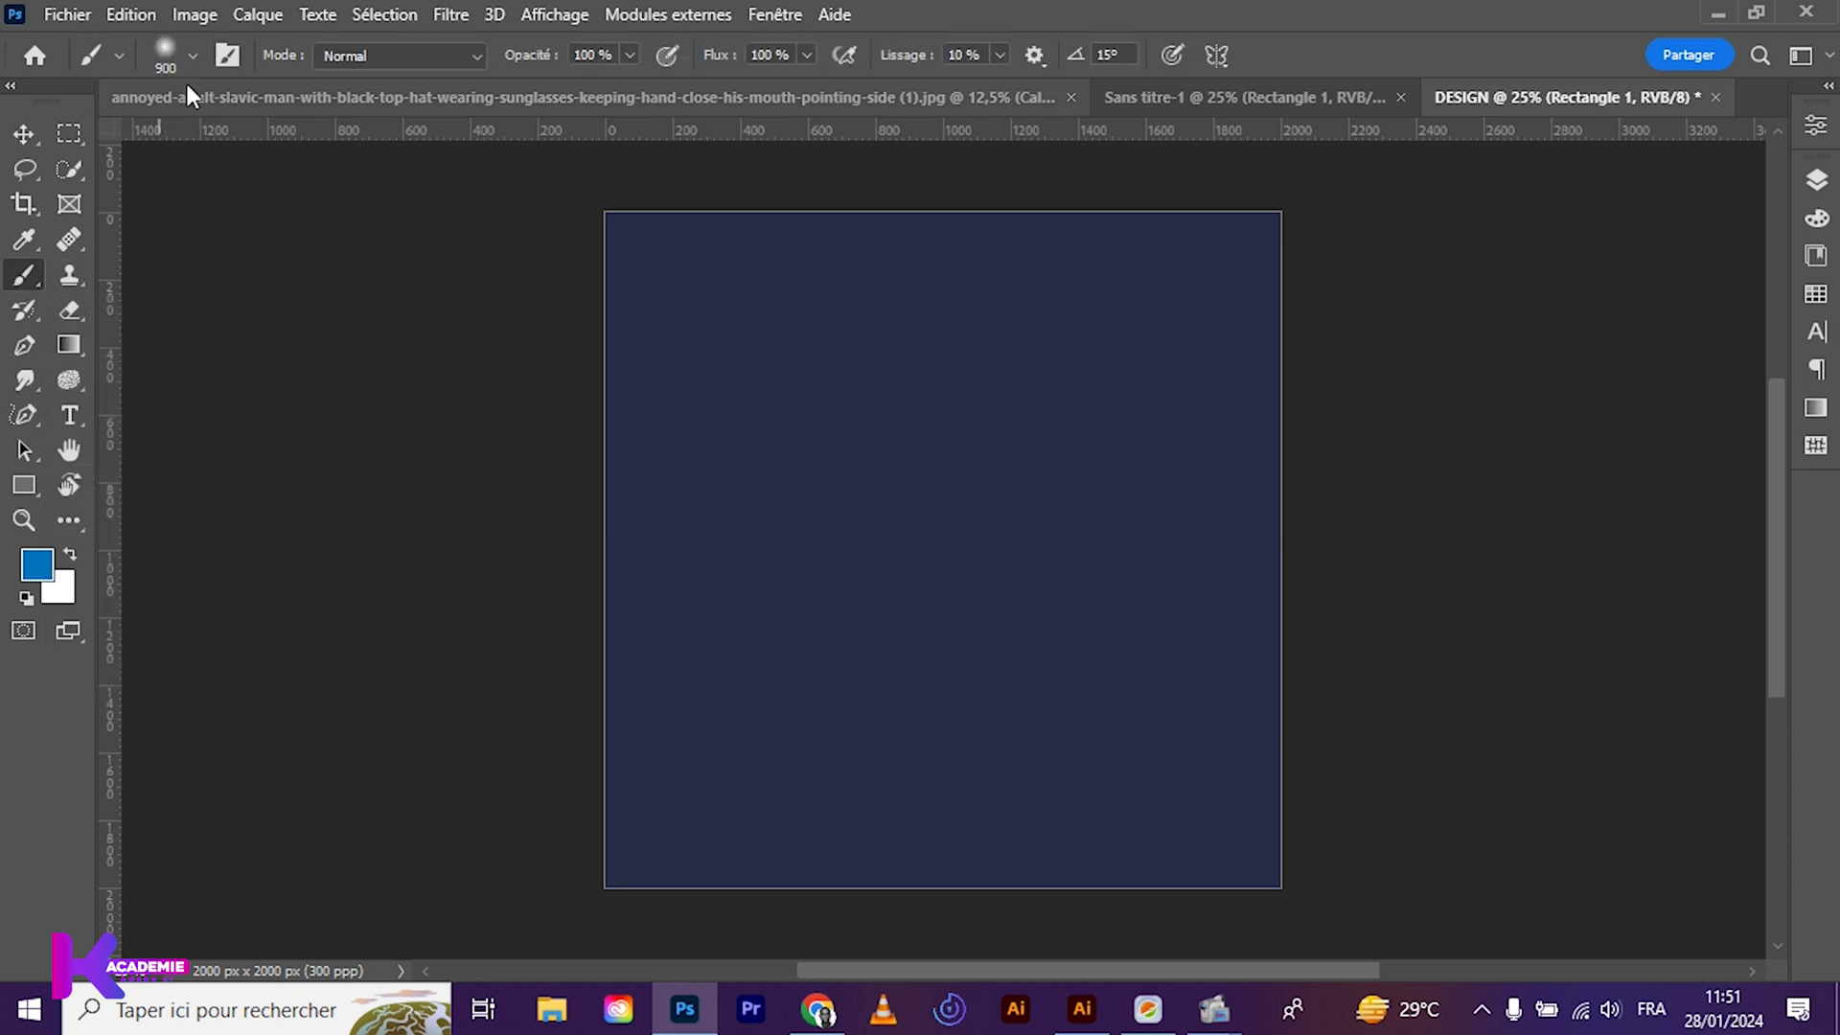
left_click(192, 55)
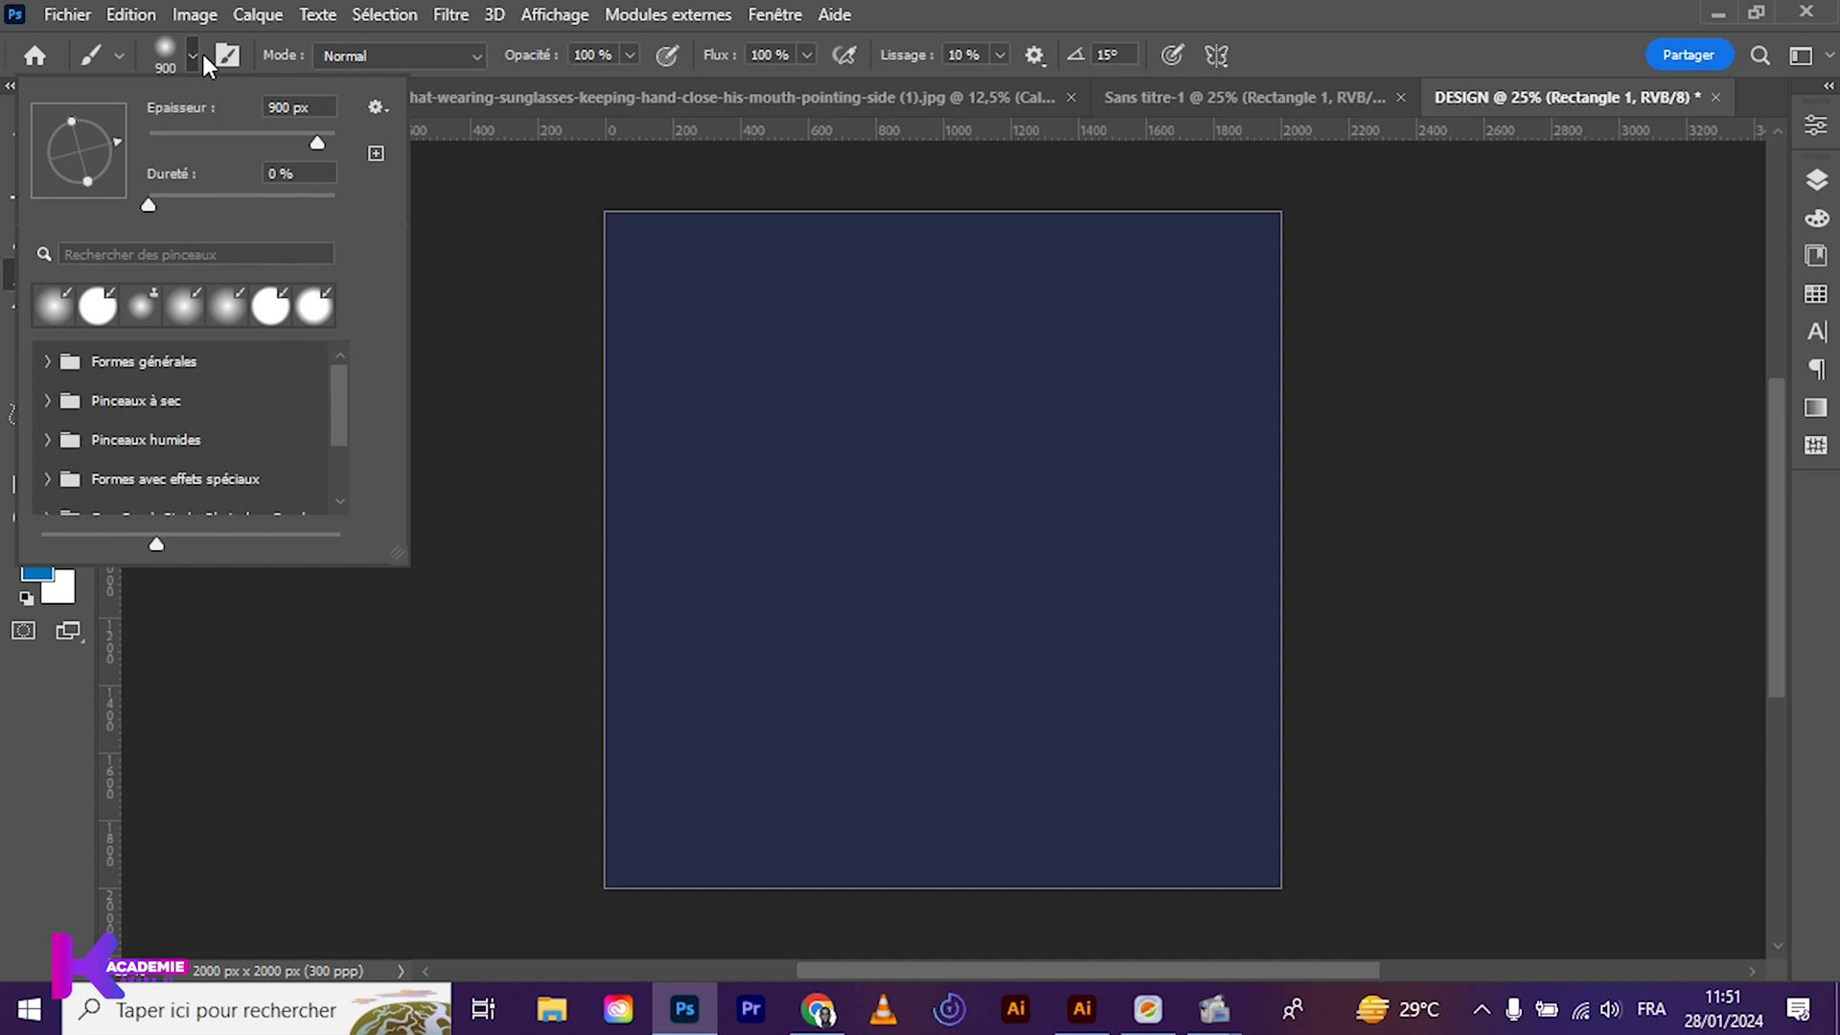
left_click(277, 111)
left_click_drag(333, 171, 244, 176)
left_click(1018, 10)
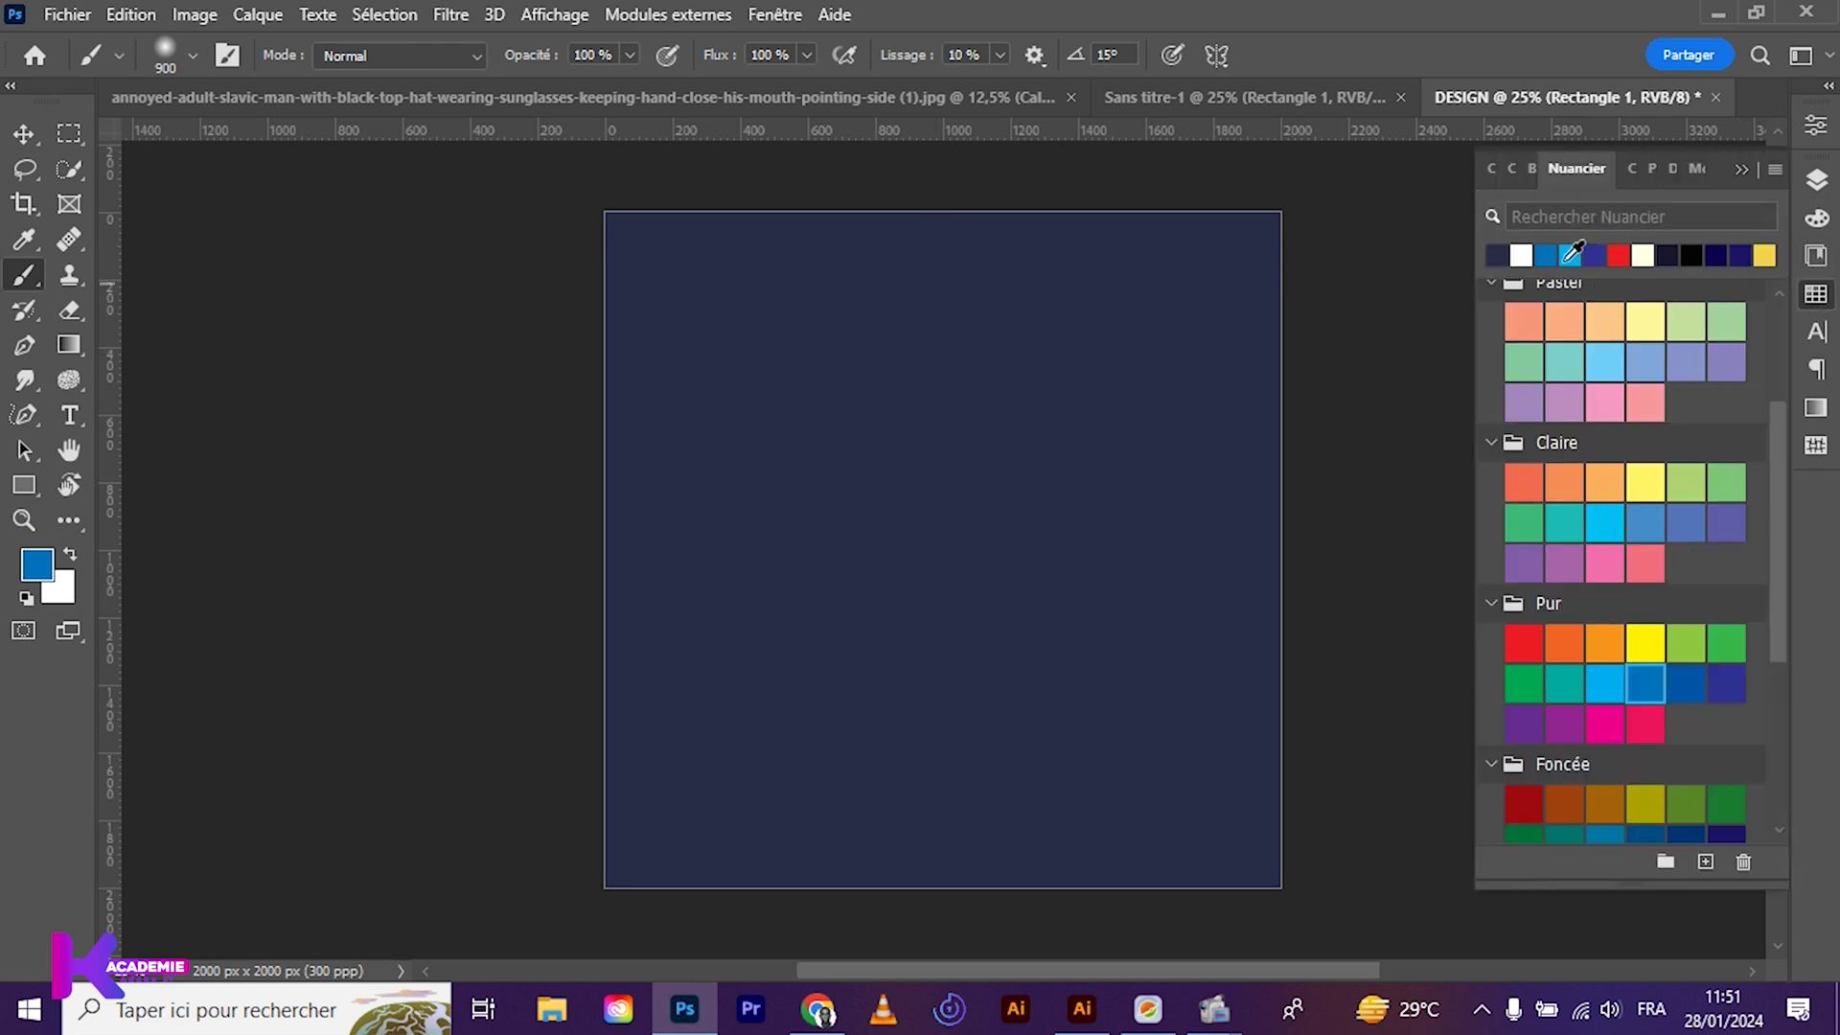
left_click(1545, 255)
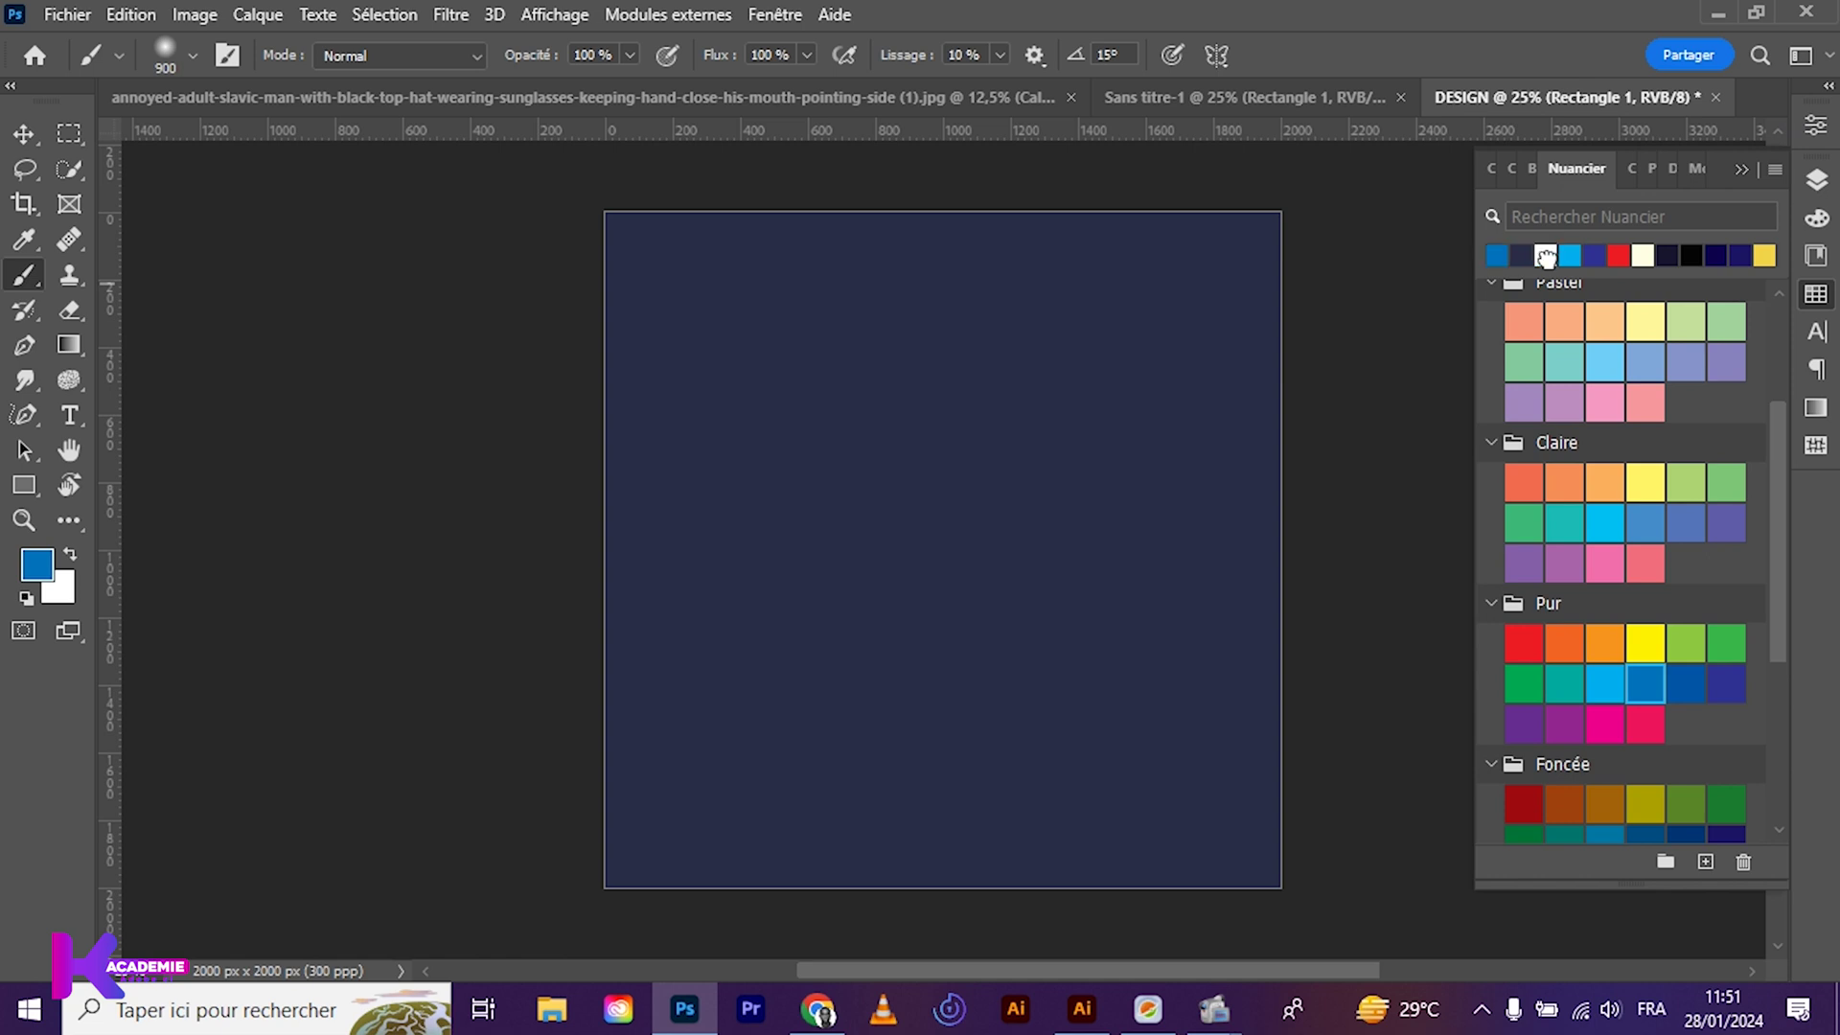
left_click(1737, 169)
Add a new layer above the navy rectangle and paint a single soft blue spot near the artboard's centre
left_click(1817, 182)
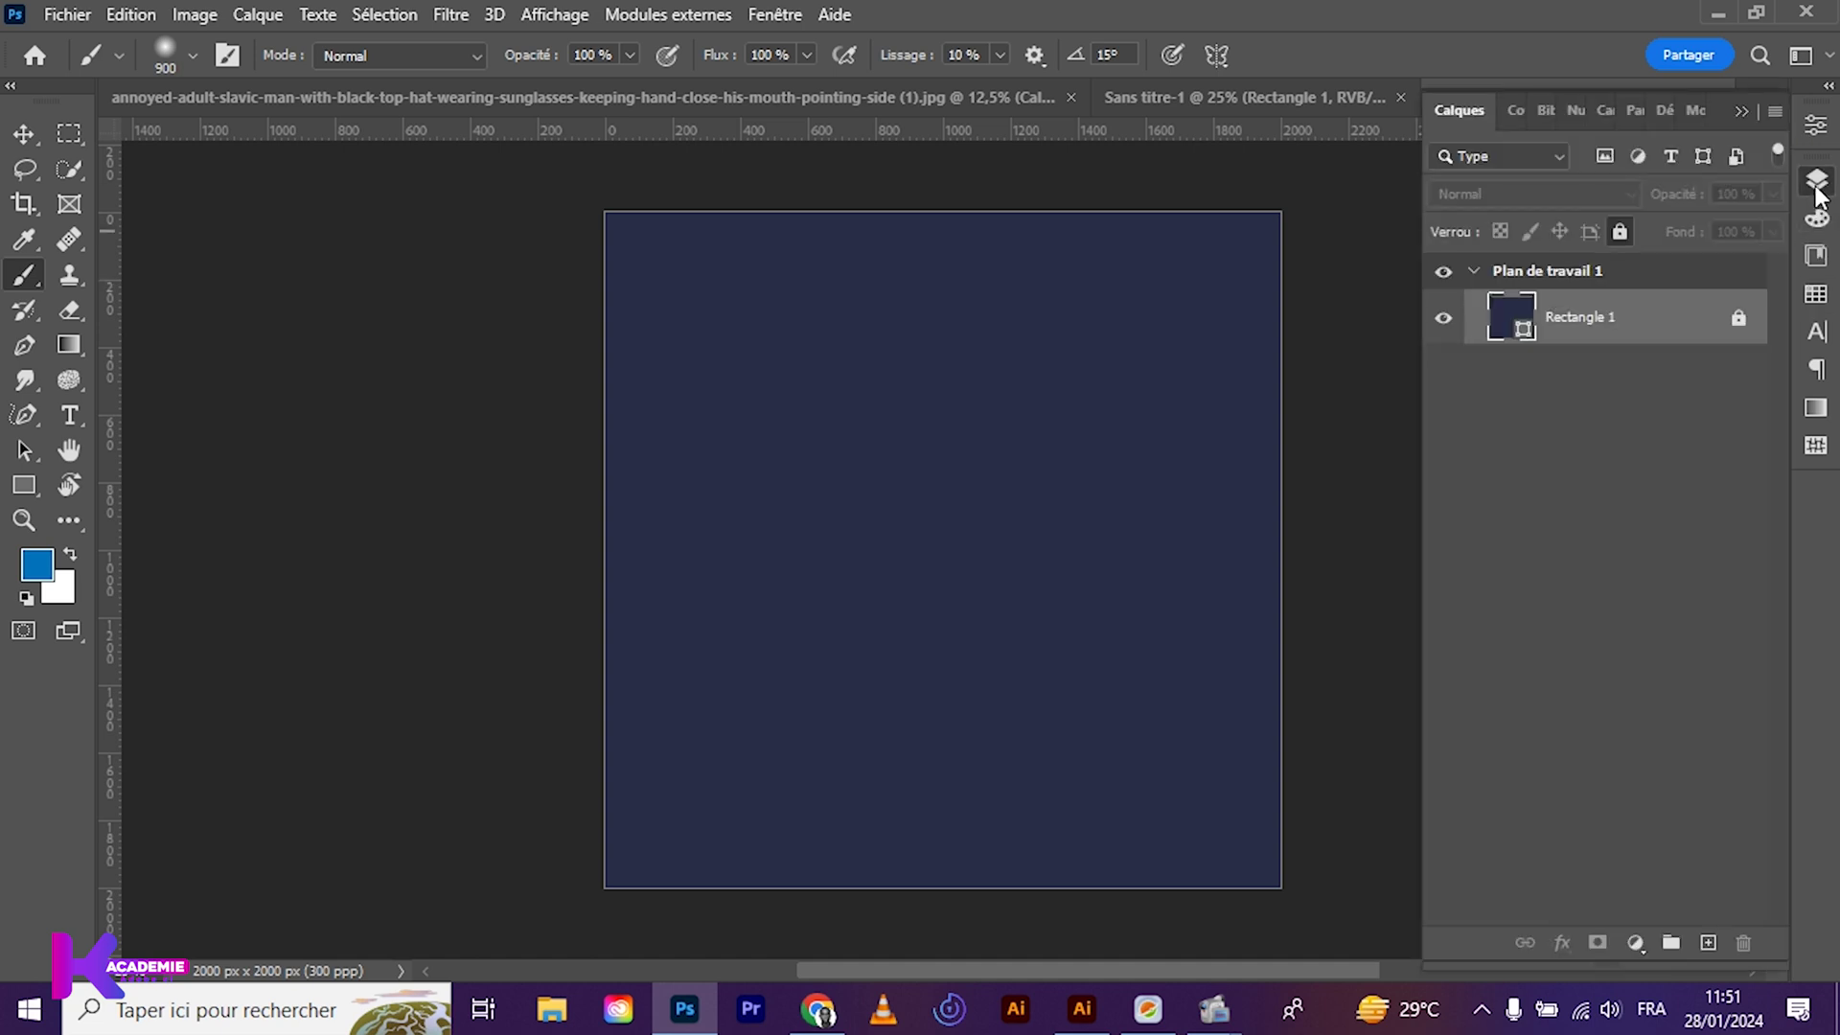
left_click(1708, 944)
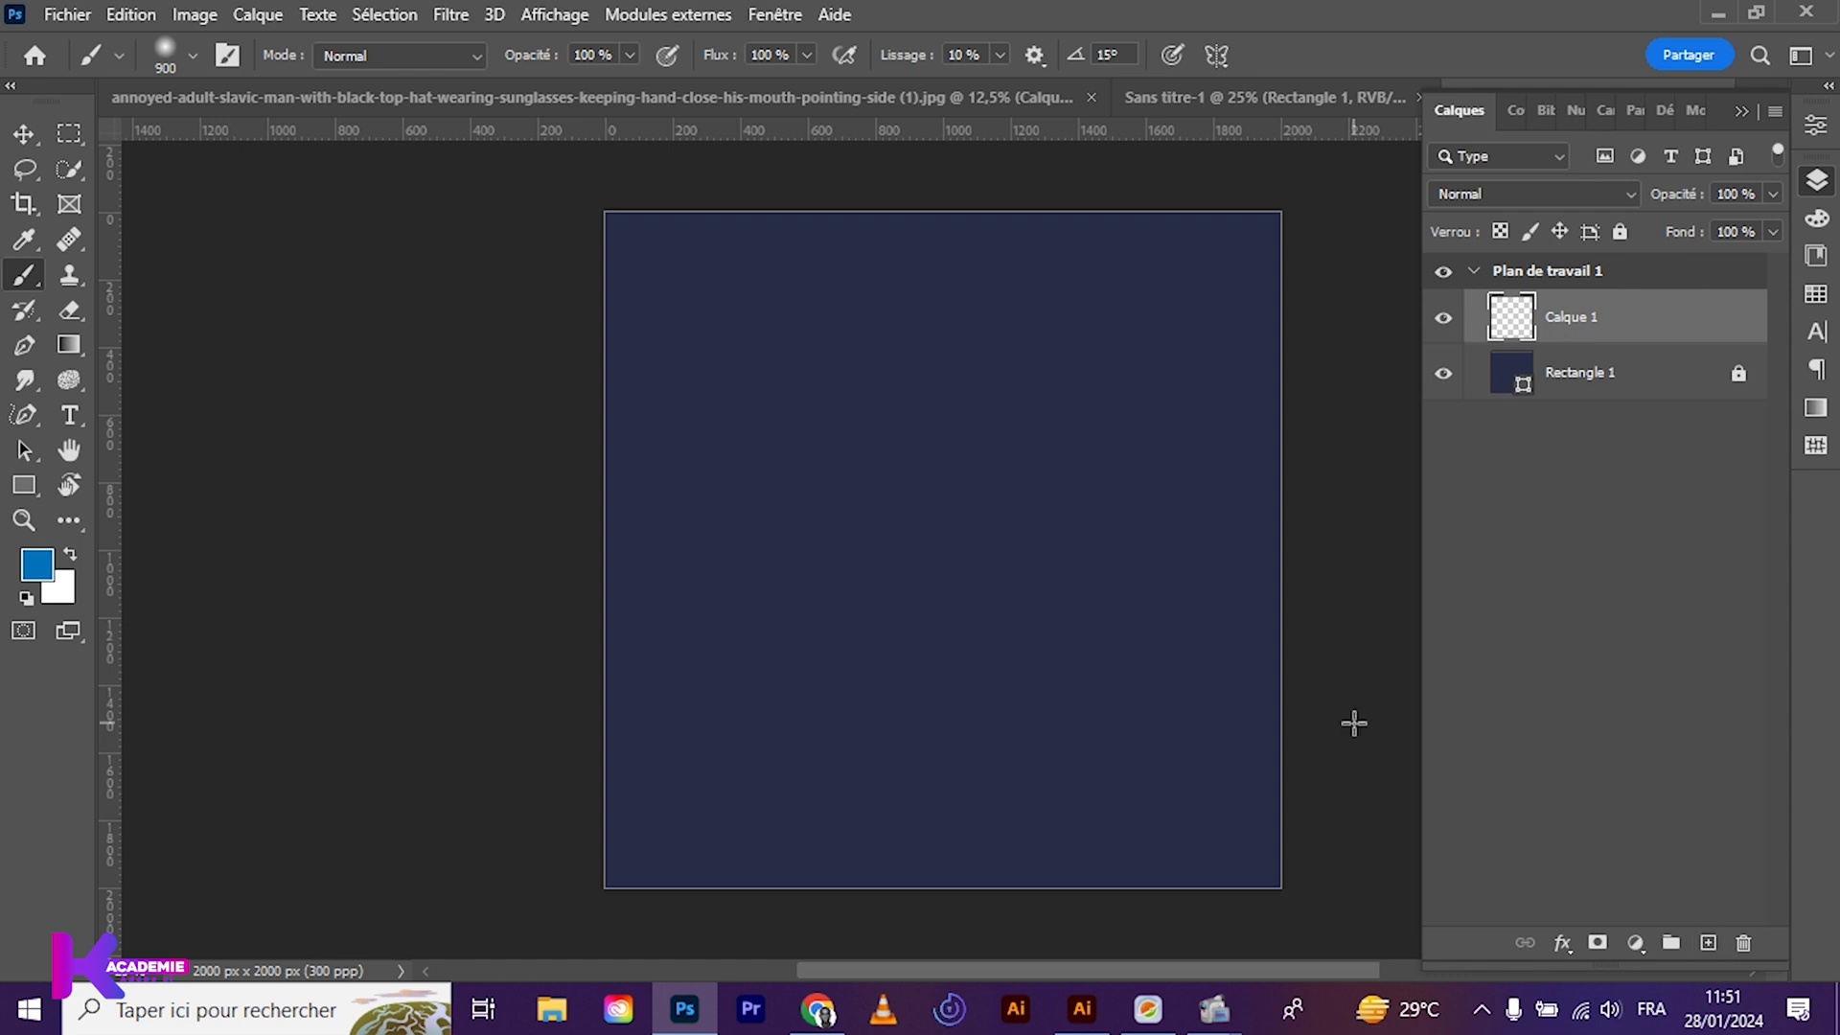
left_click(916, 527)
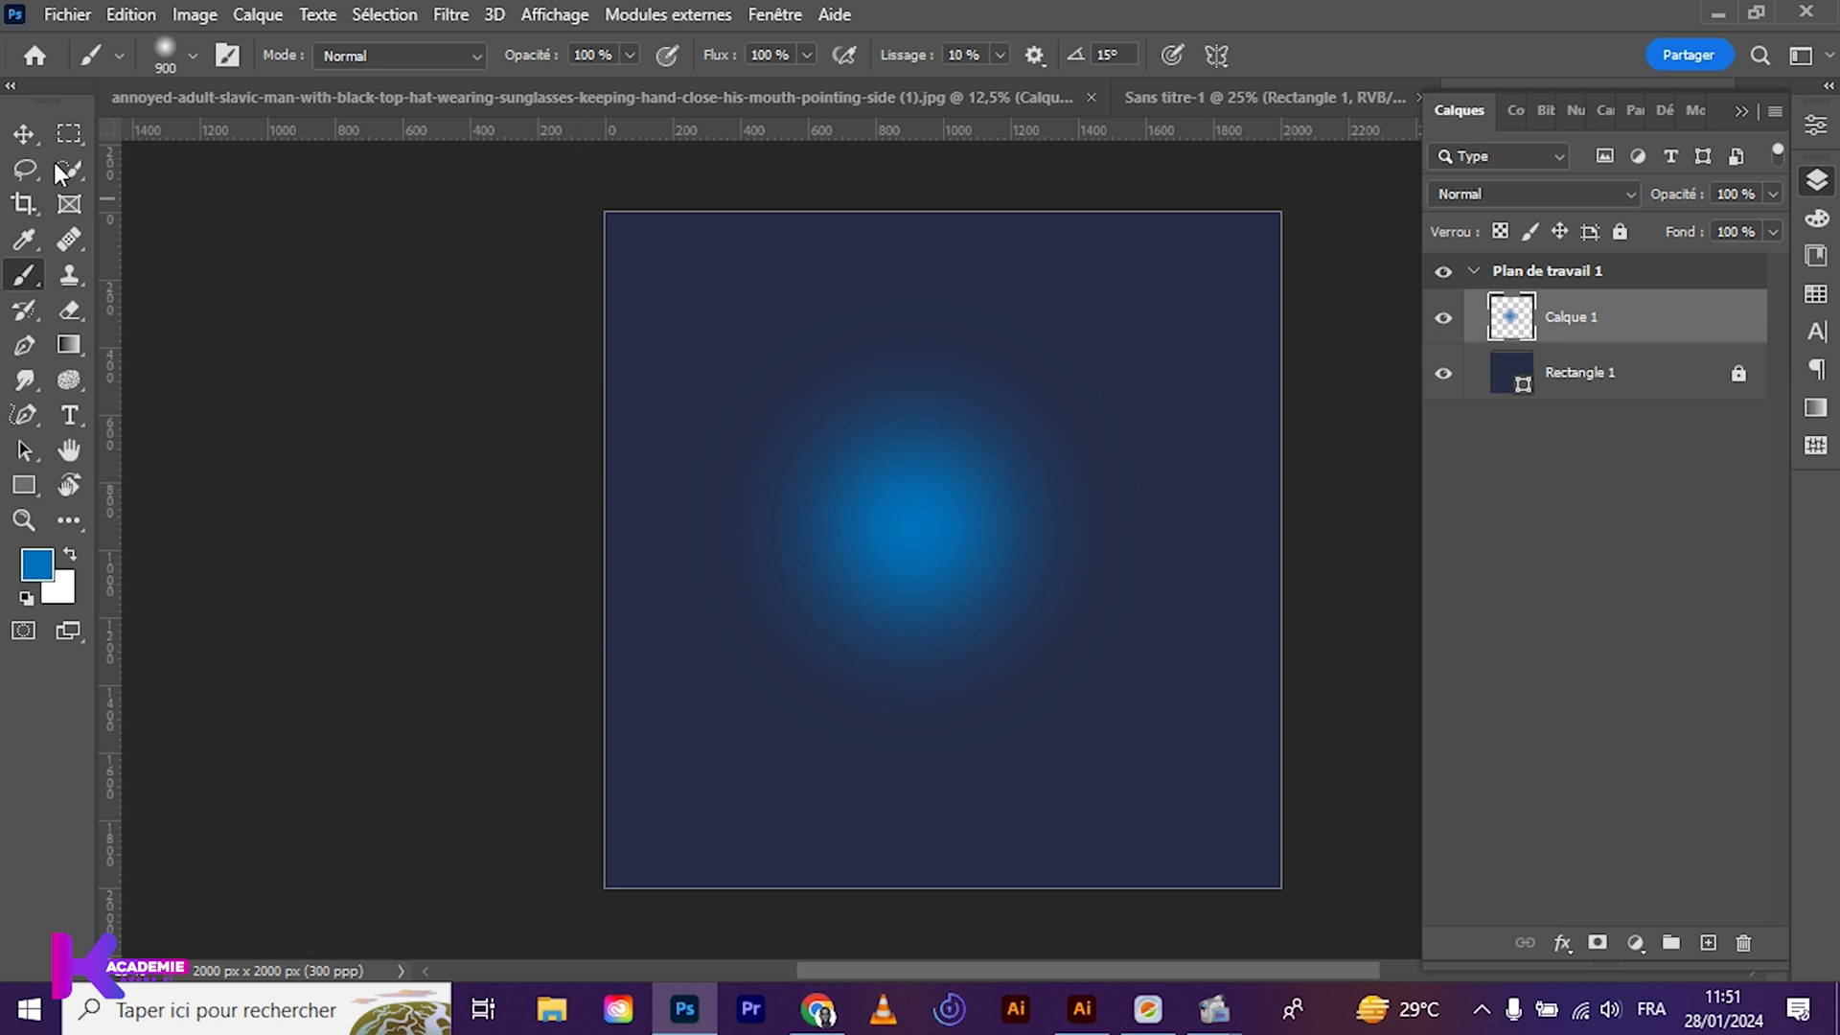
Enlarge the blue glow proportionally to about 264% with Free Transform and shift it slightly below the artboard's centre
left_click(25, 135)
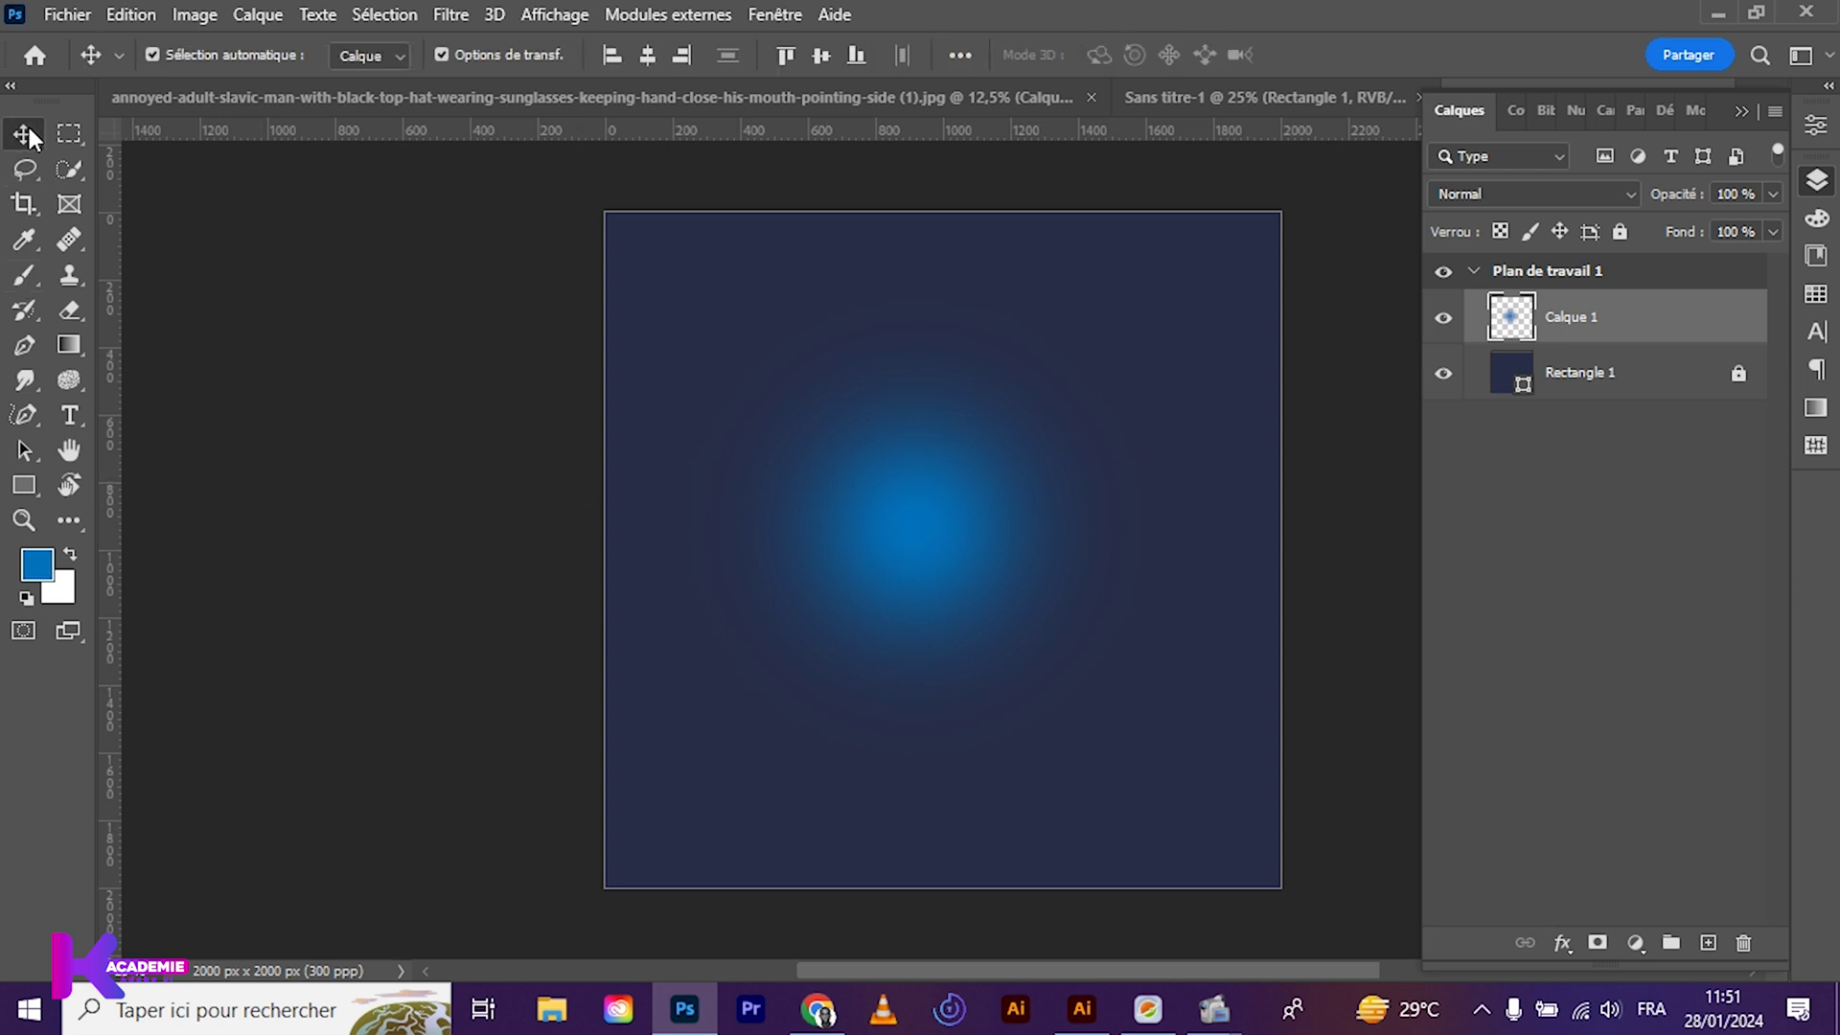
left_click(130, 14)
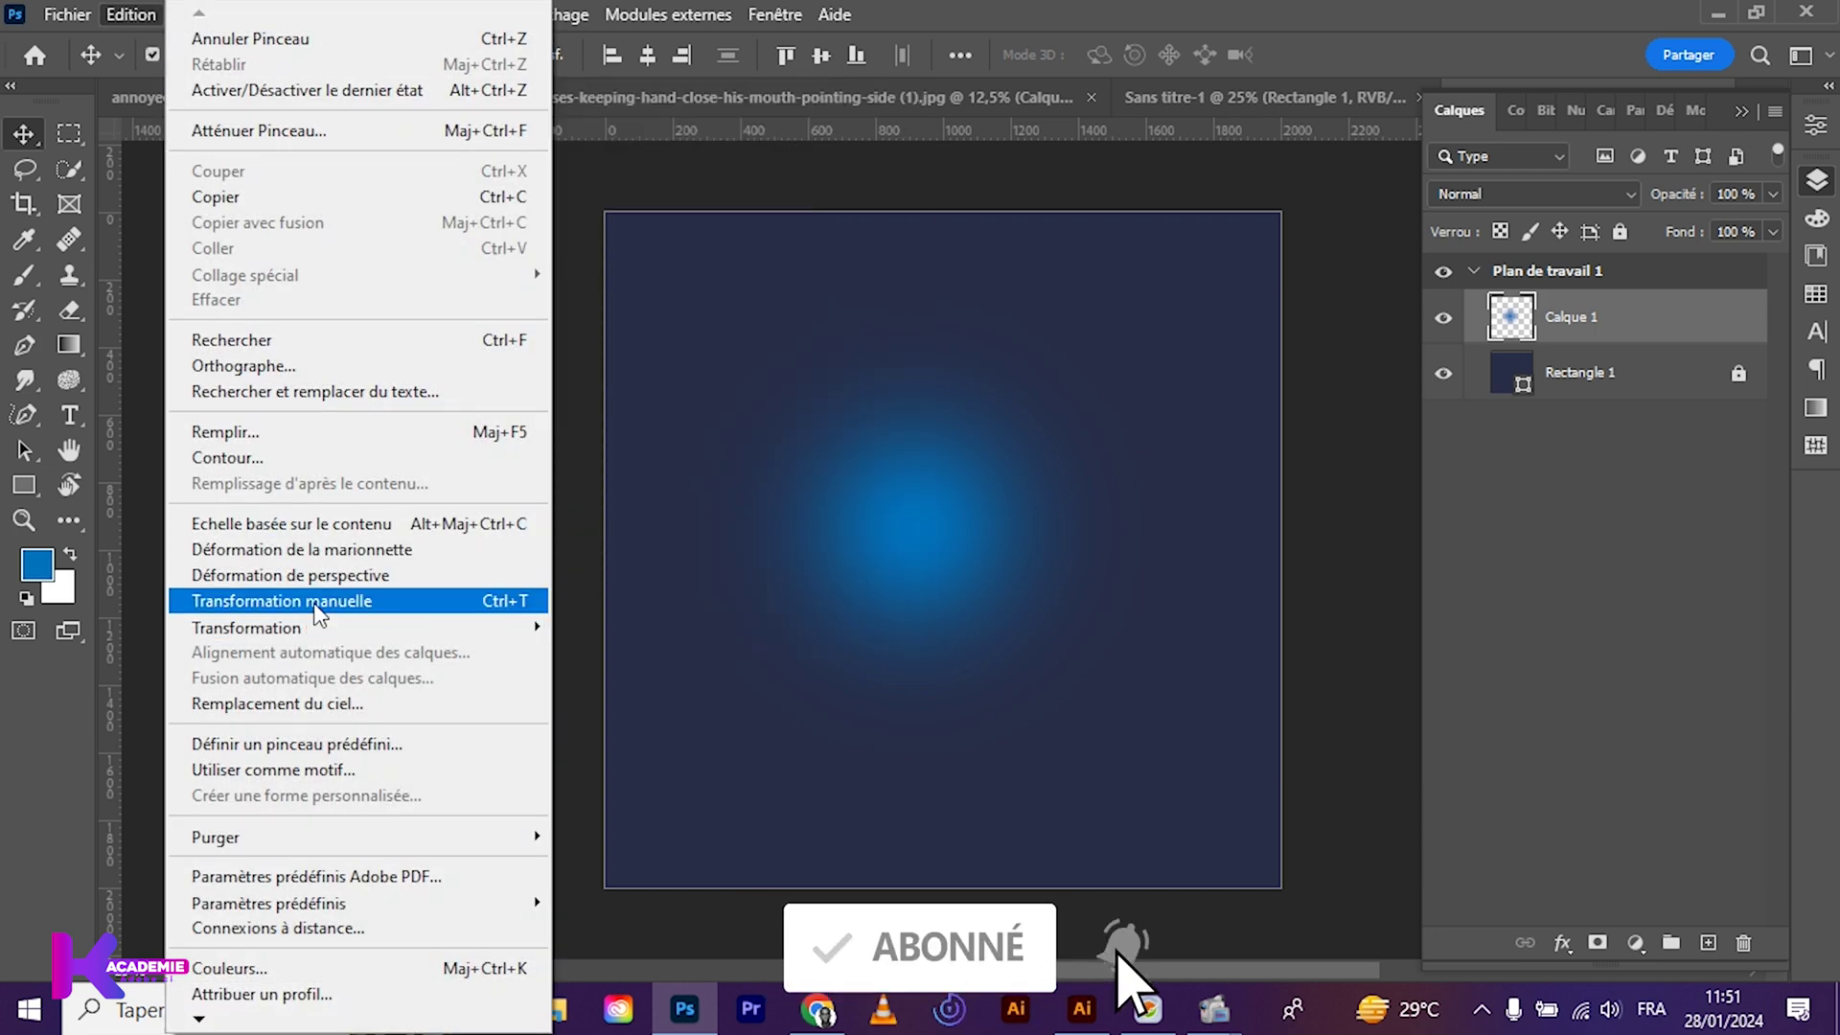
left_click(287, 601)
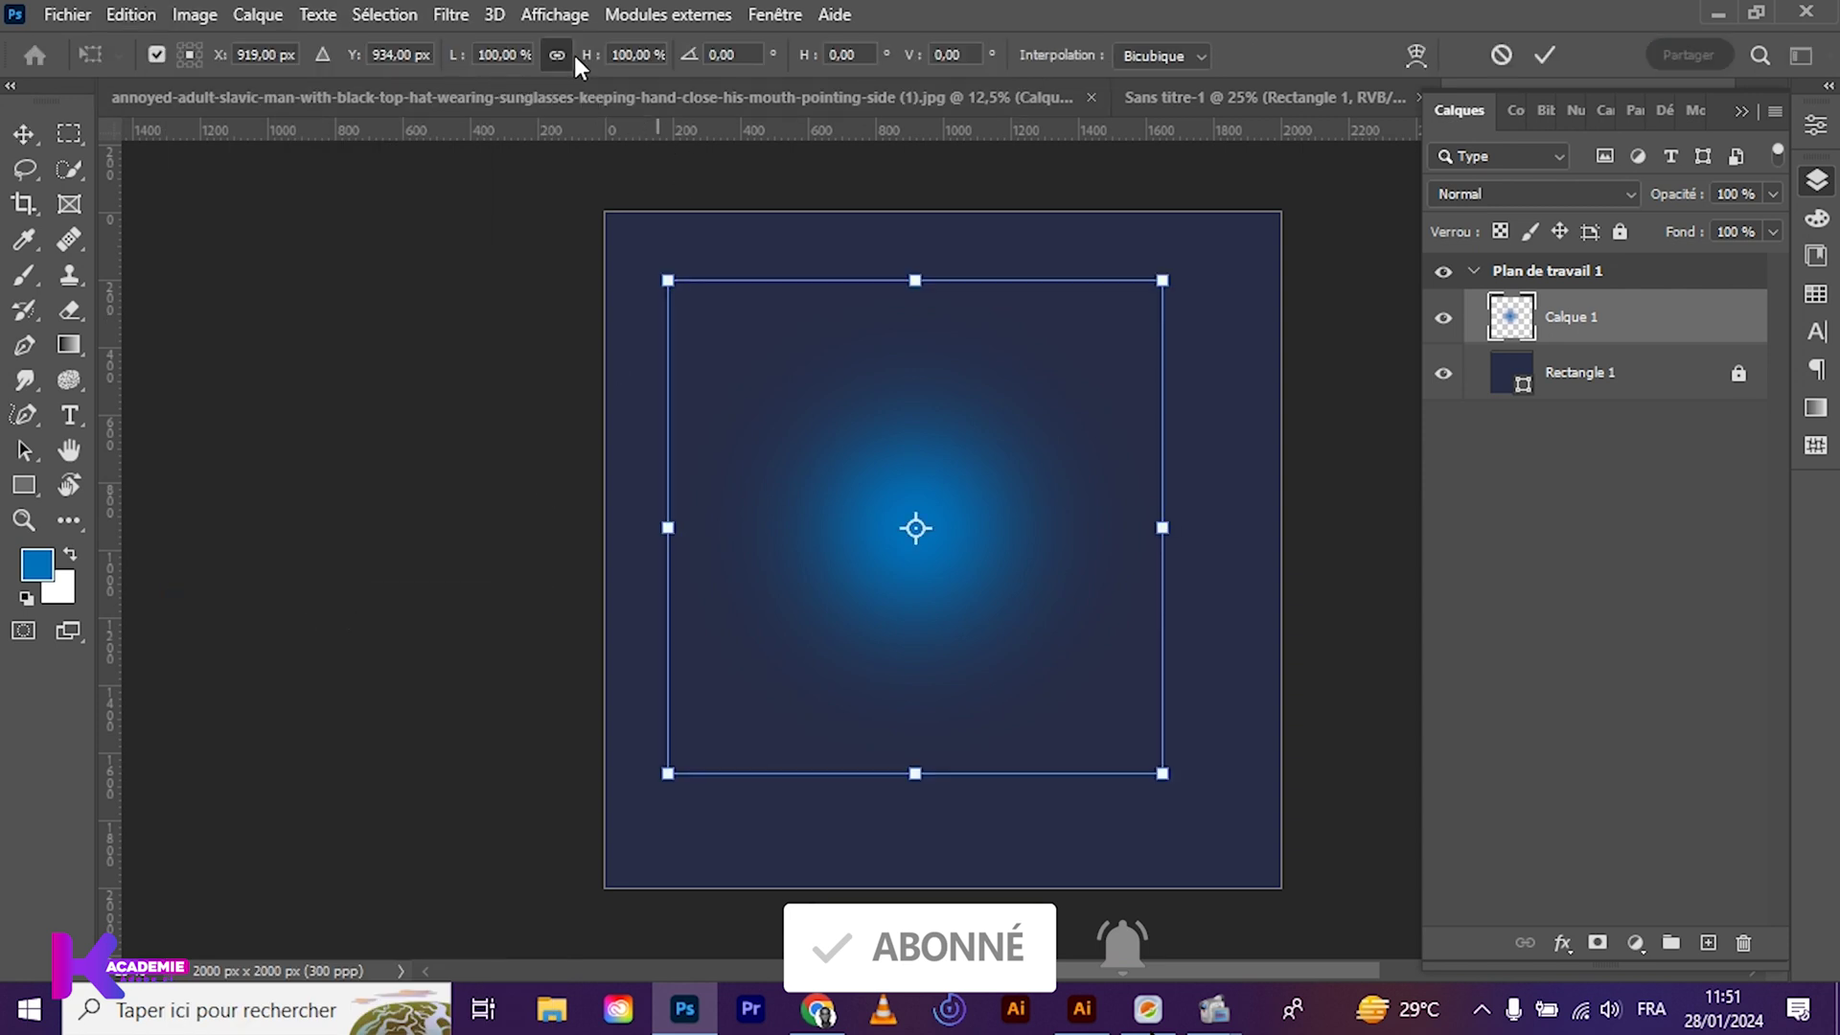
left_click_drag(458, 60, 682, 65)
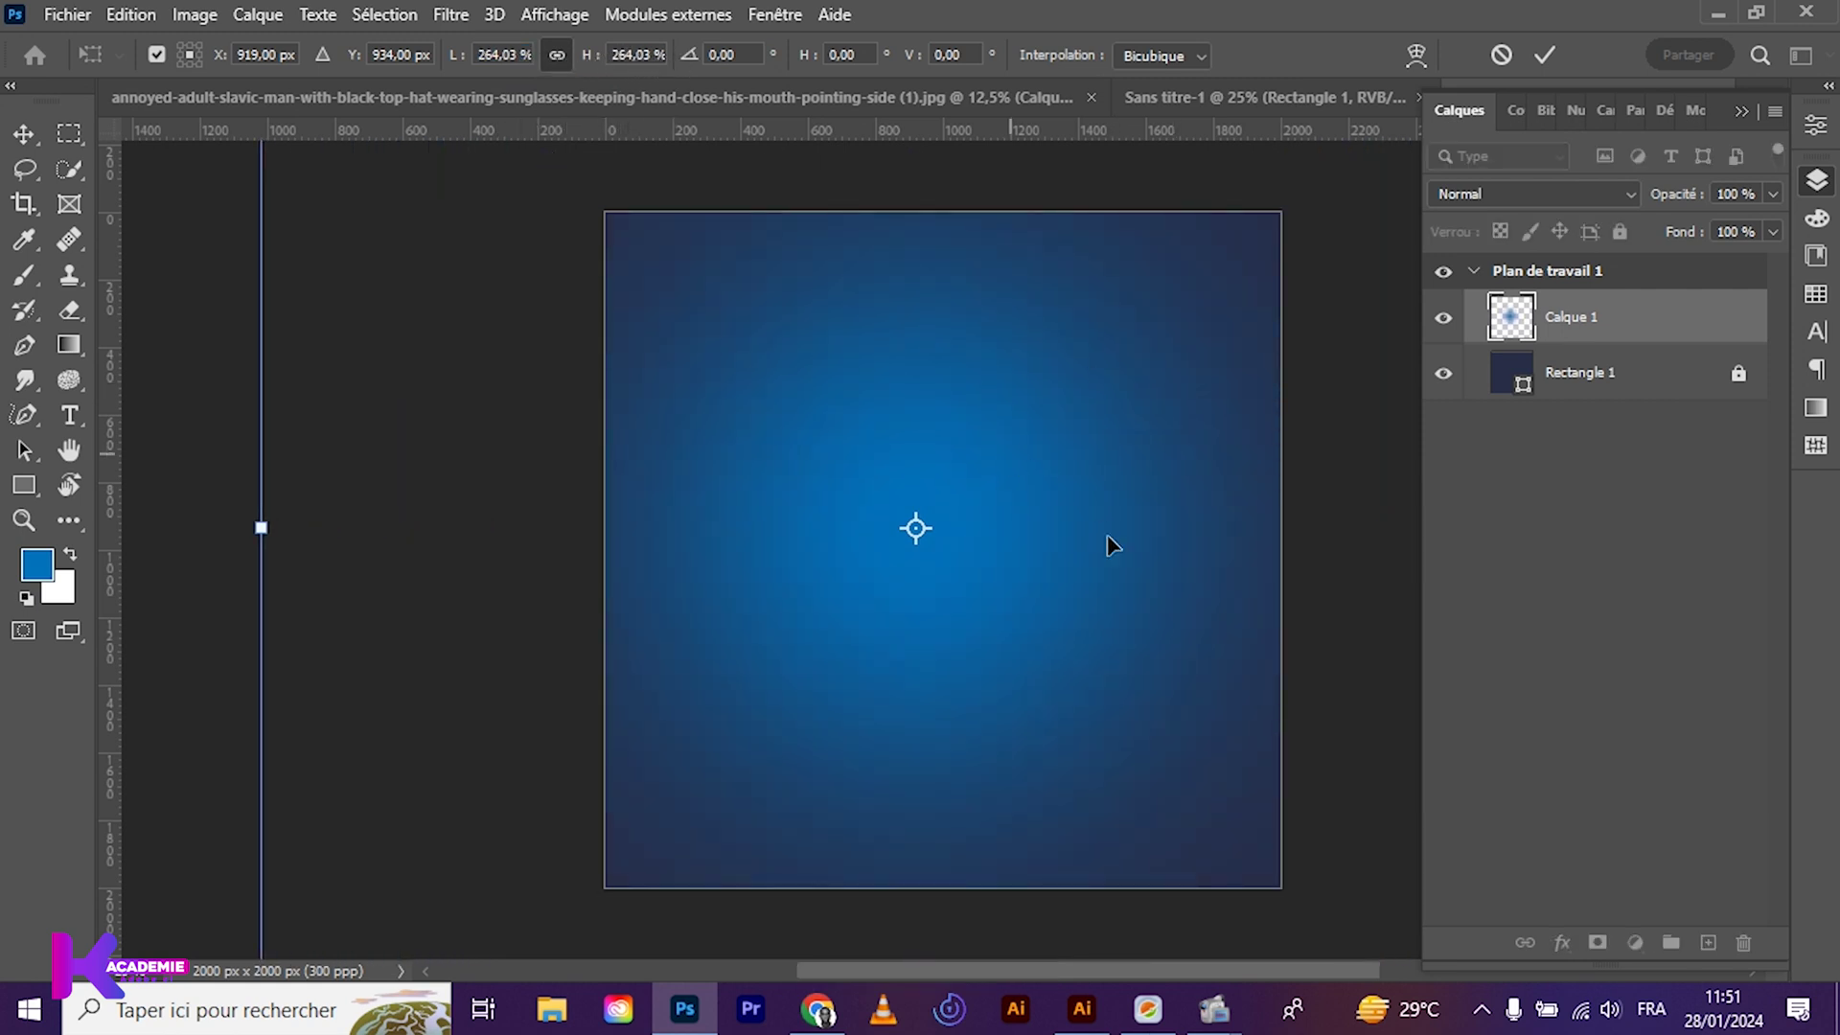
left_click_drag(1028, 539, 987, 567)
key("Return")
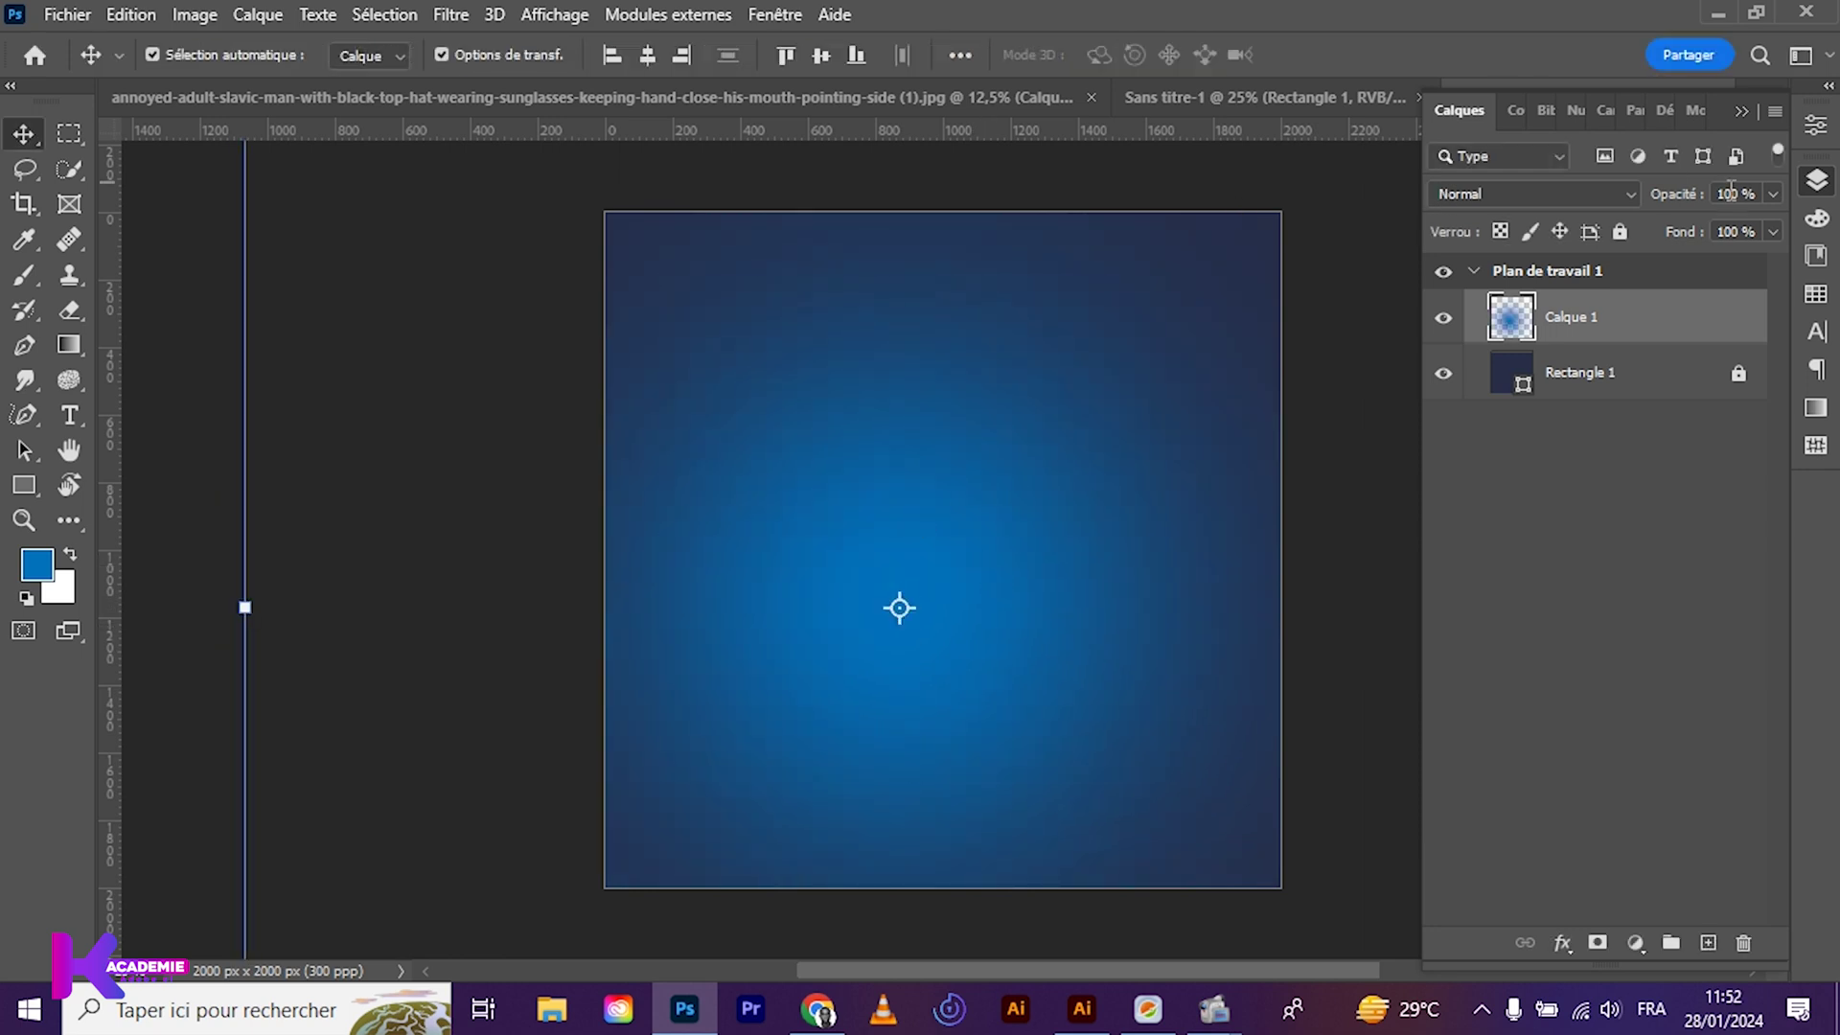
Reduce the blue glow layer's opacity to 74% and lock all its properties
left_click(1774, 194)
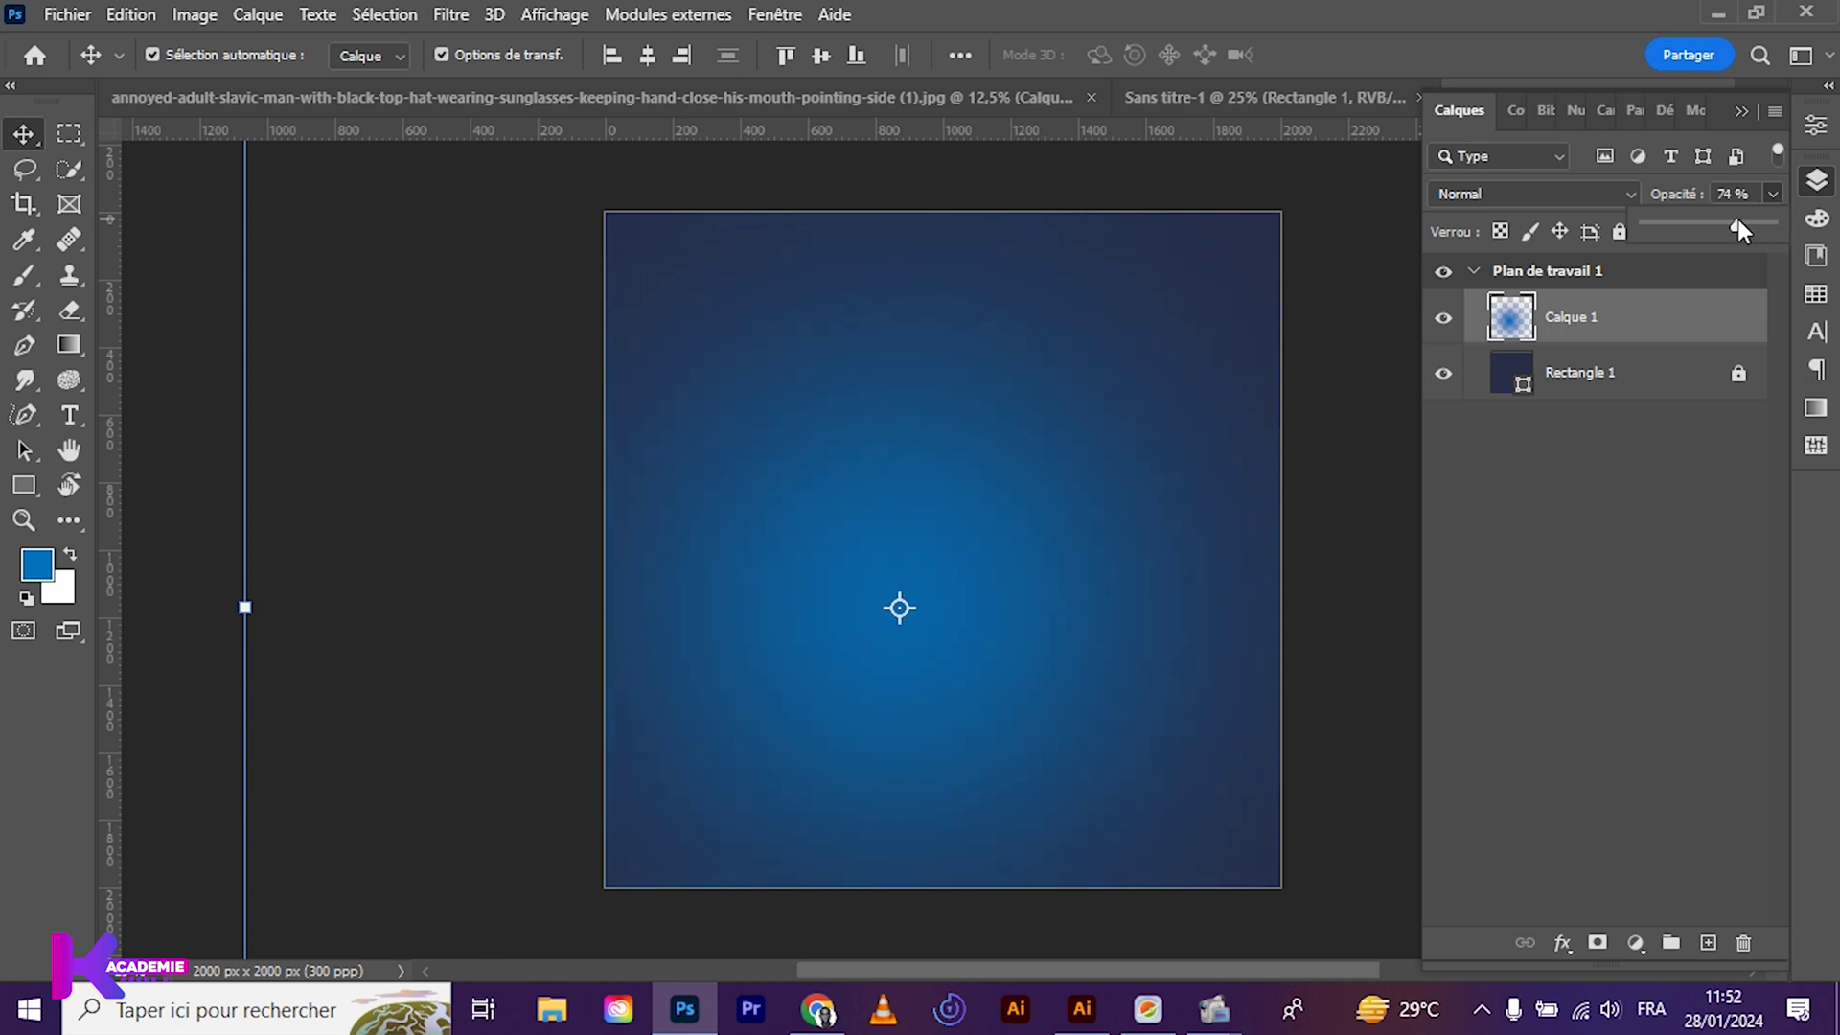
left_click(1740, 109)
left_click(1741, 109)
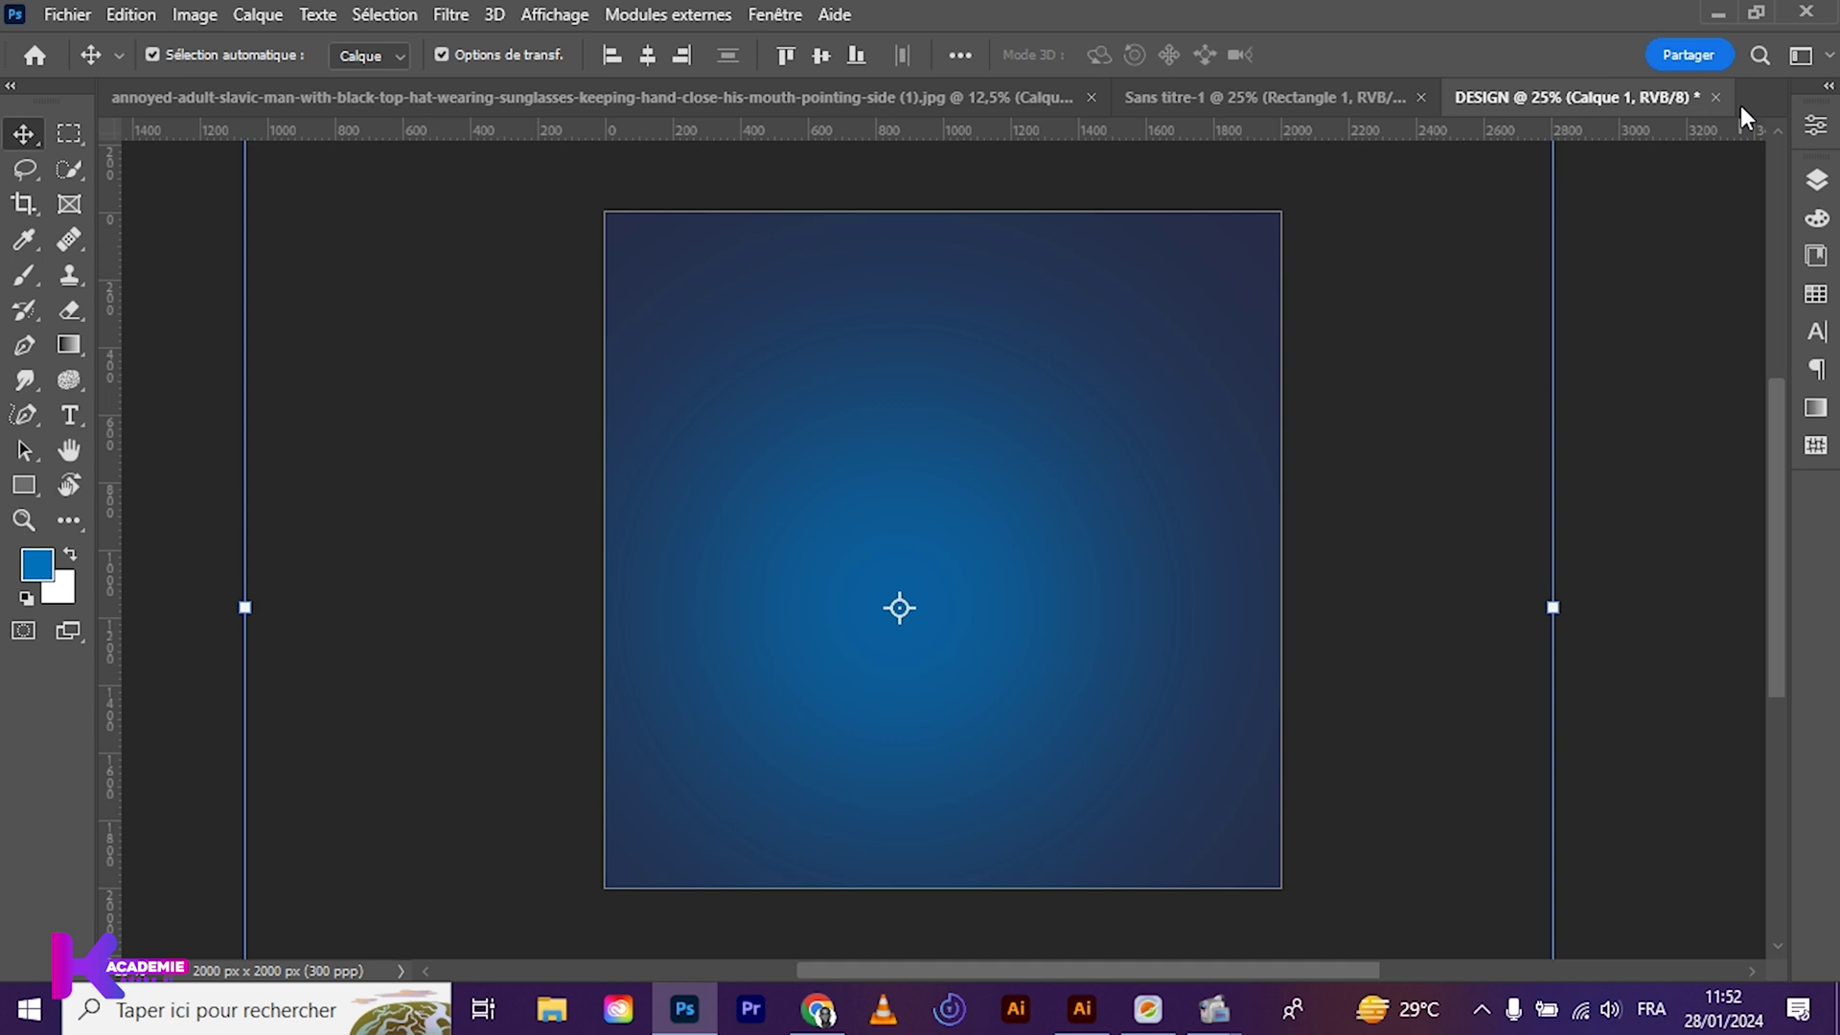
left_click(1816, 180)
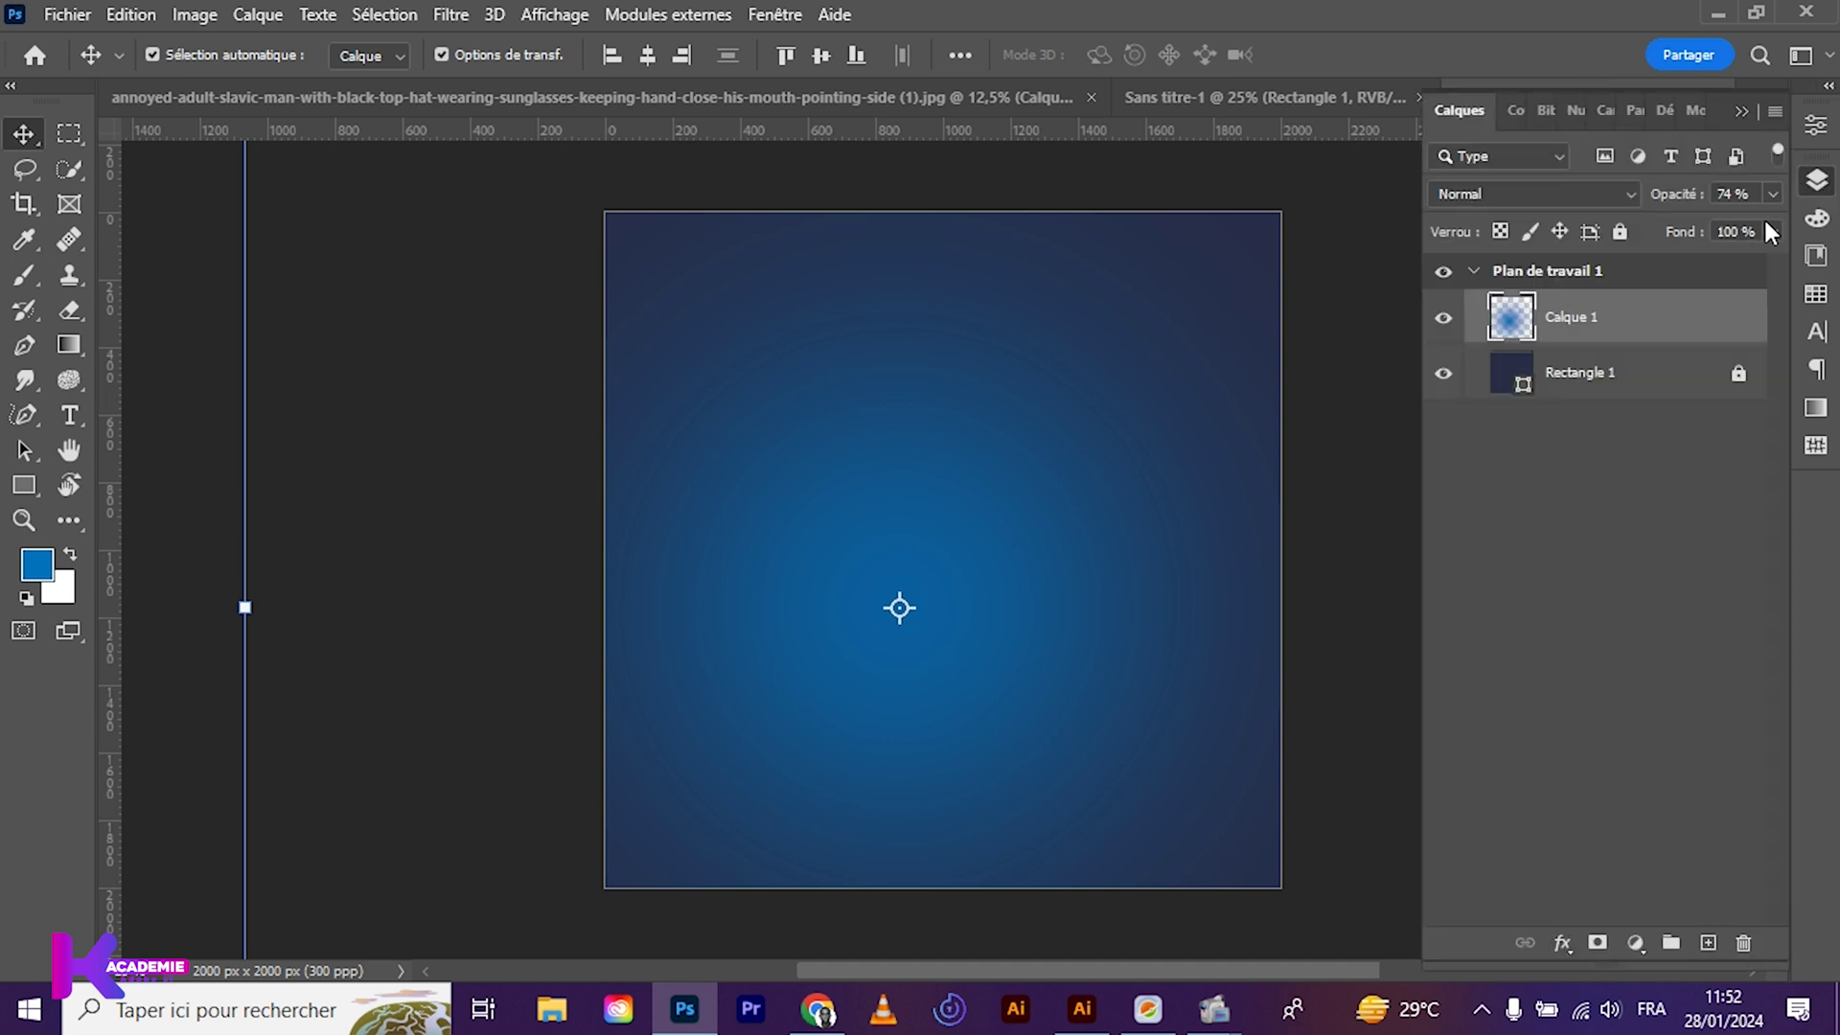
left_click(1619, 231)
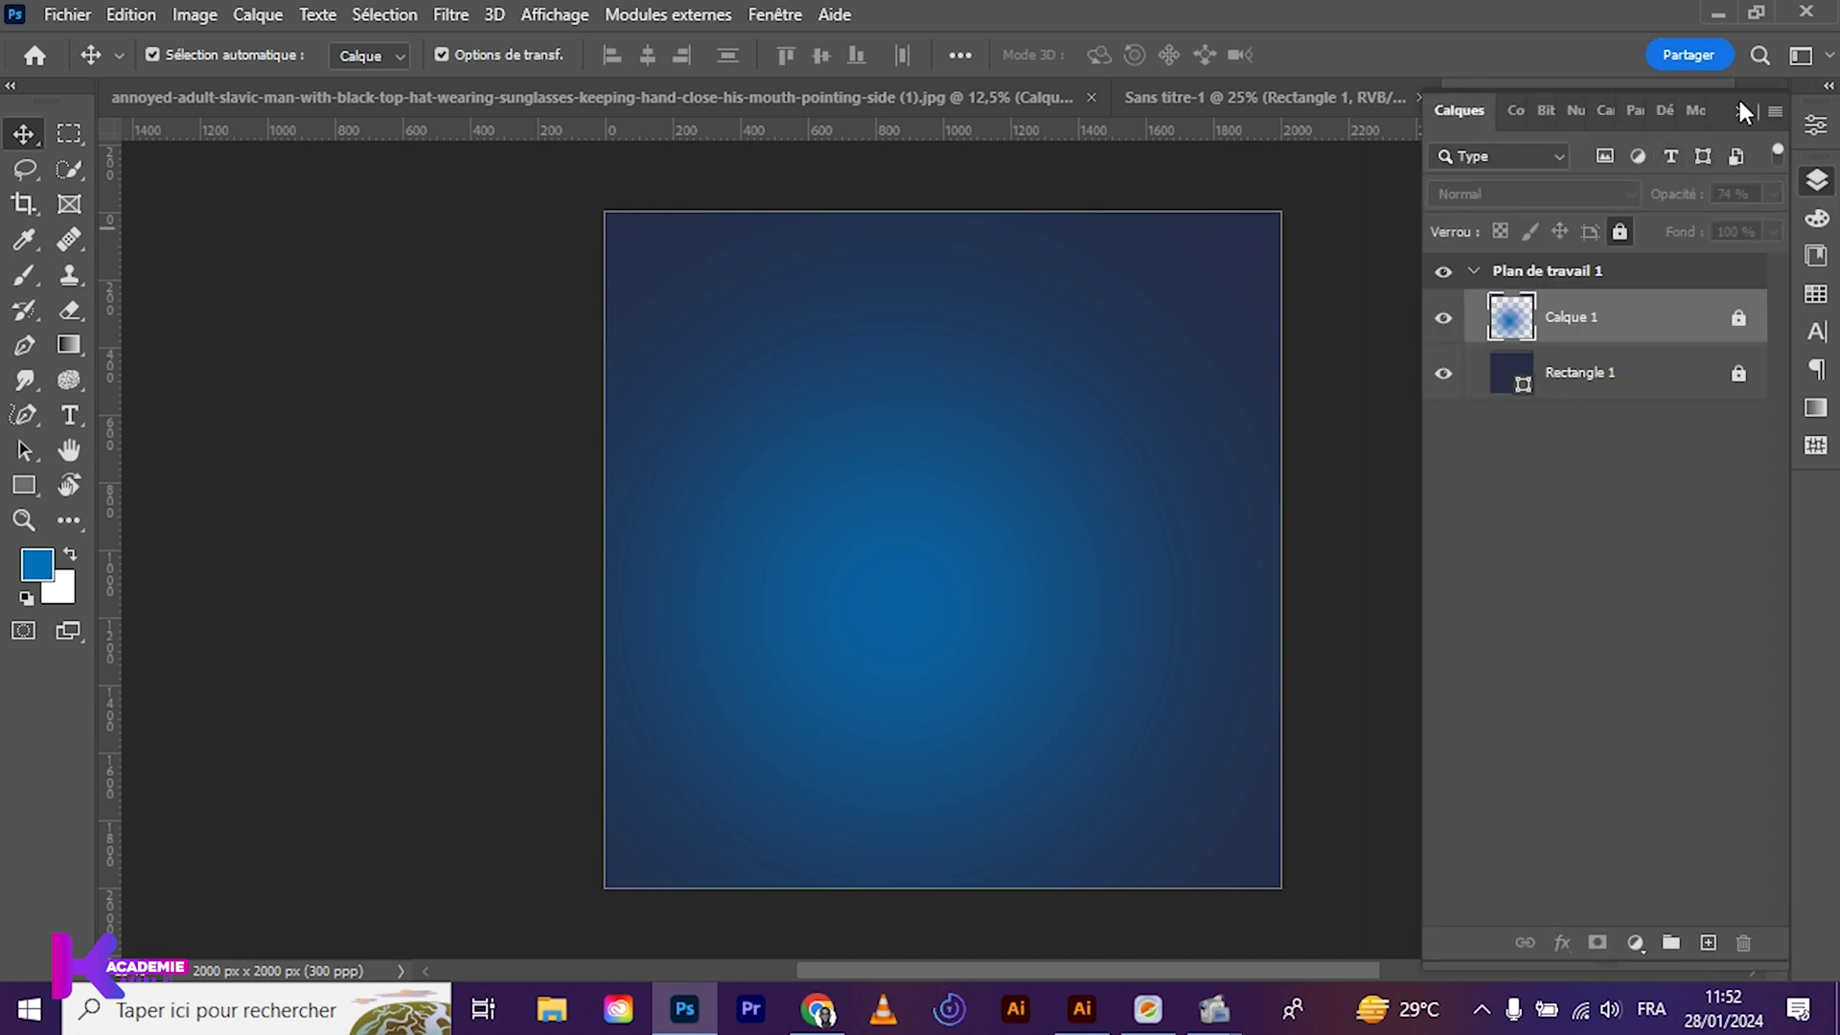
left_click(1740, 106)
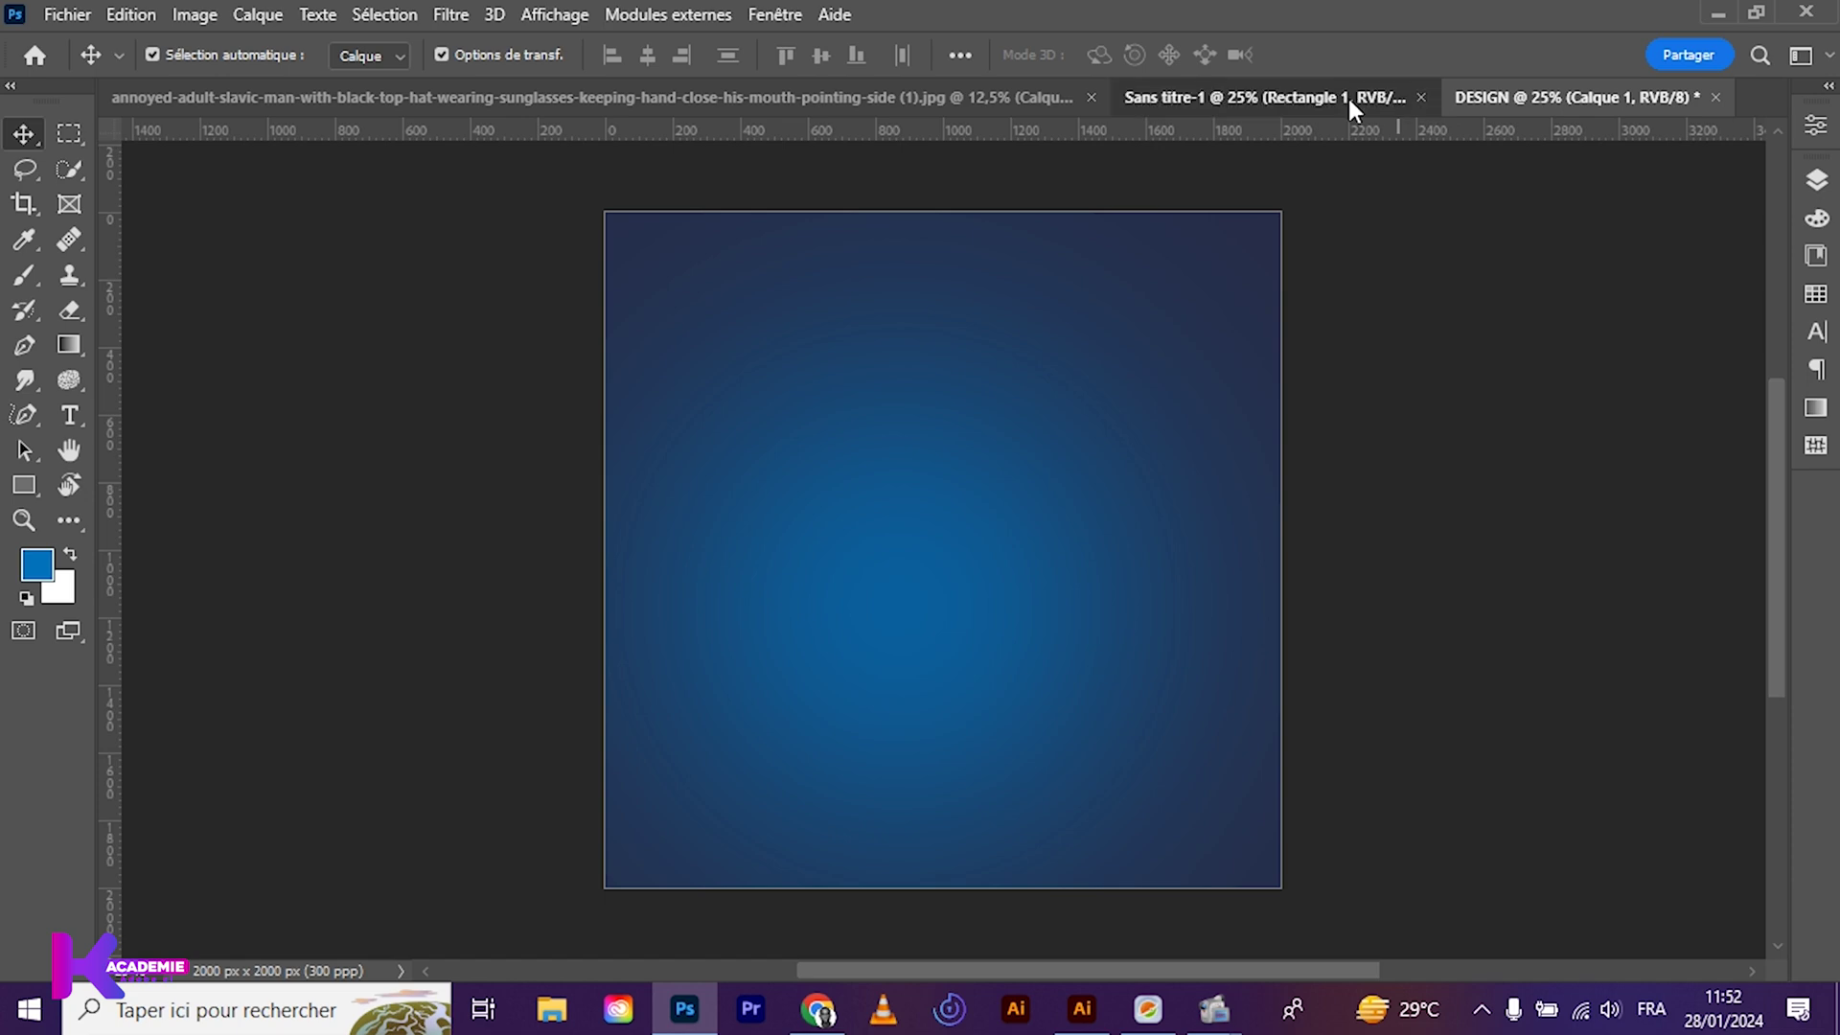
Copy the cut-out man from his photo document into the DESIGN document as a new layer
left_click(1347, 95)
left_click(1009, 100)
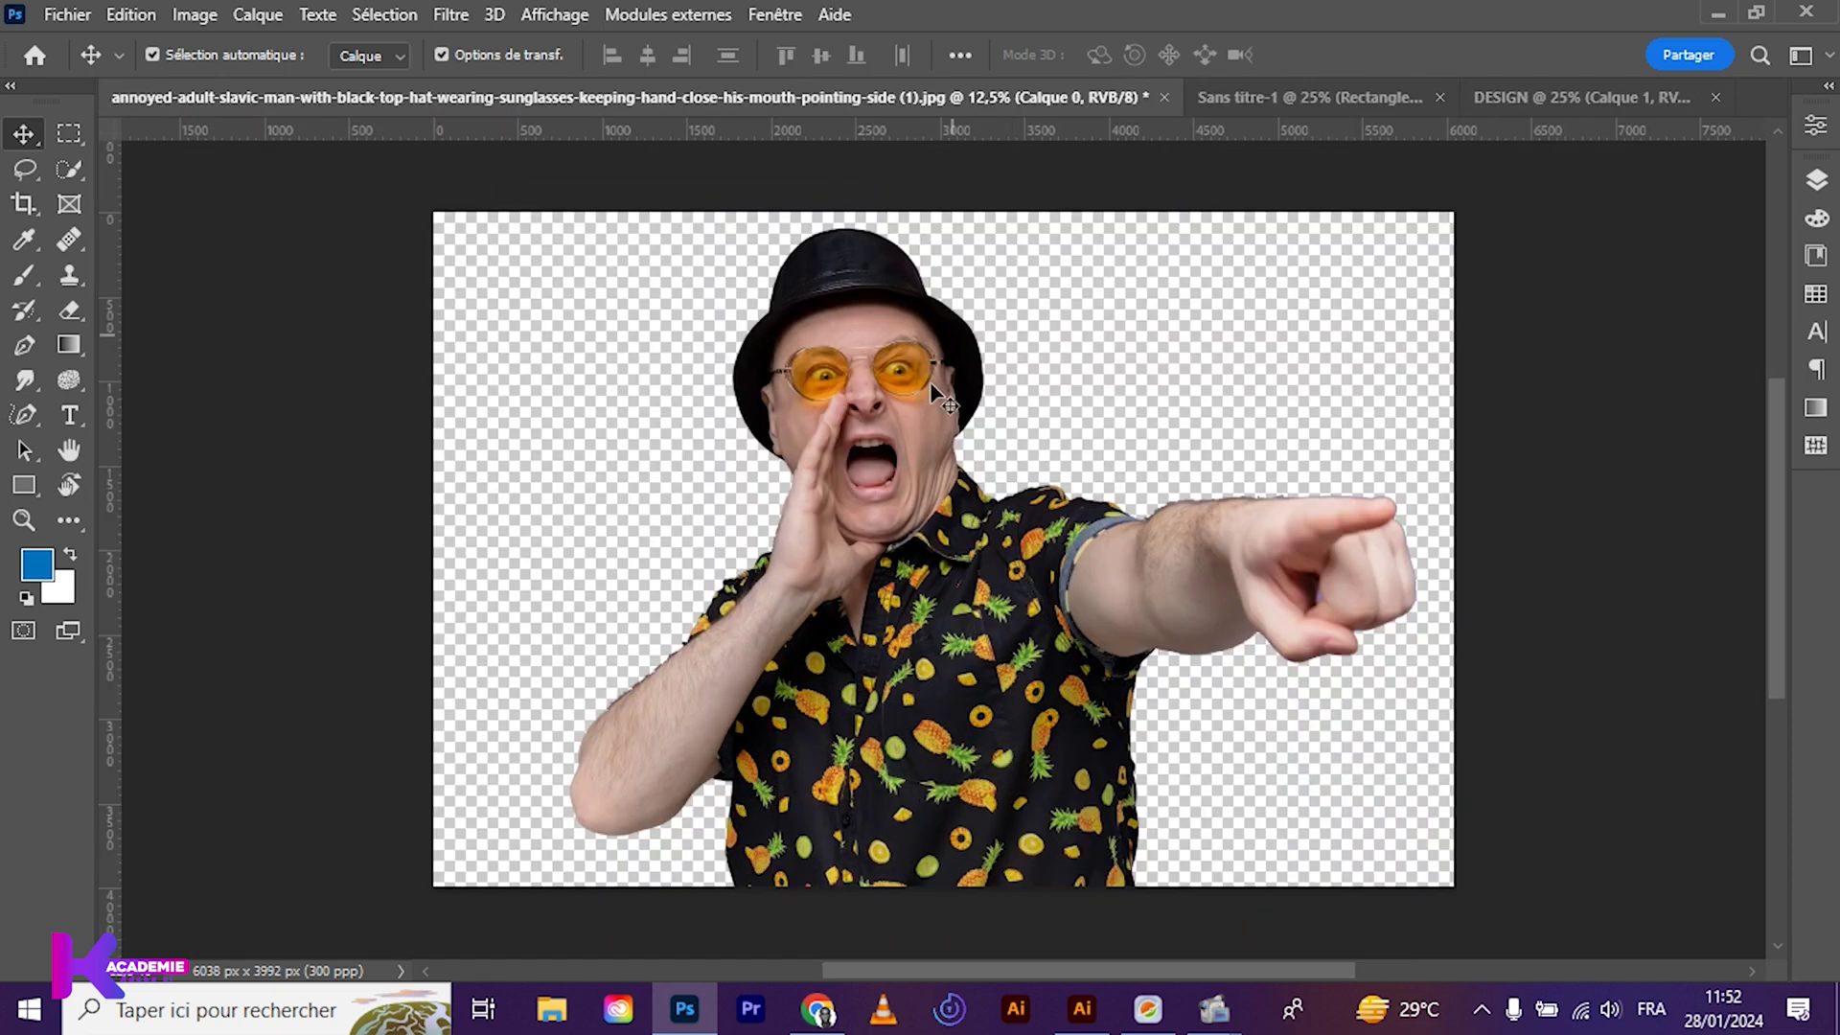
left_click_drag(922, 426, 933, 596)
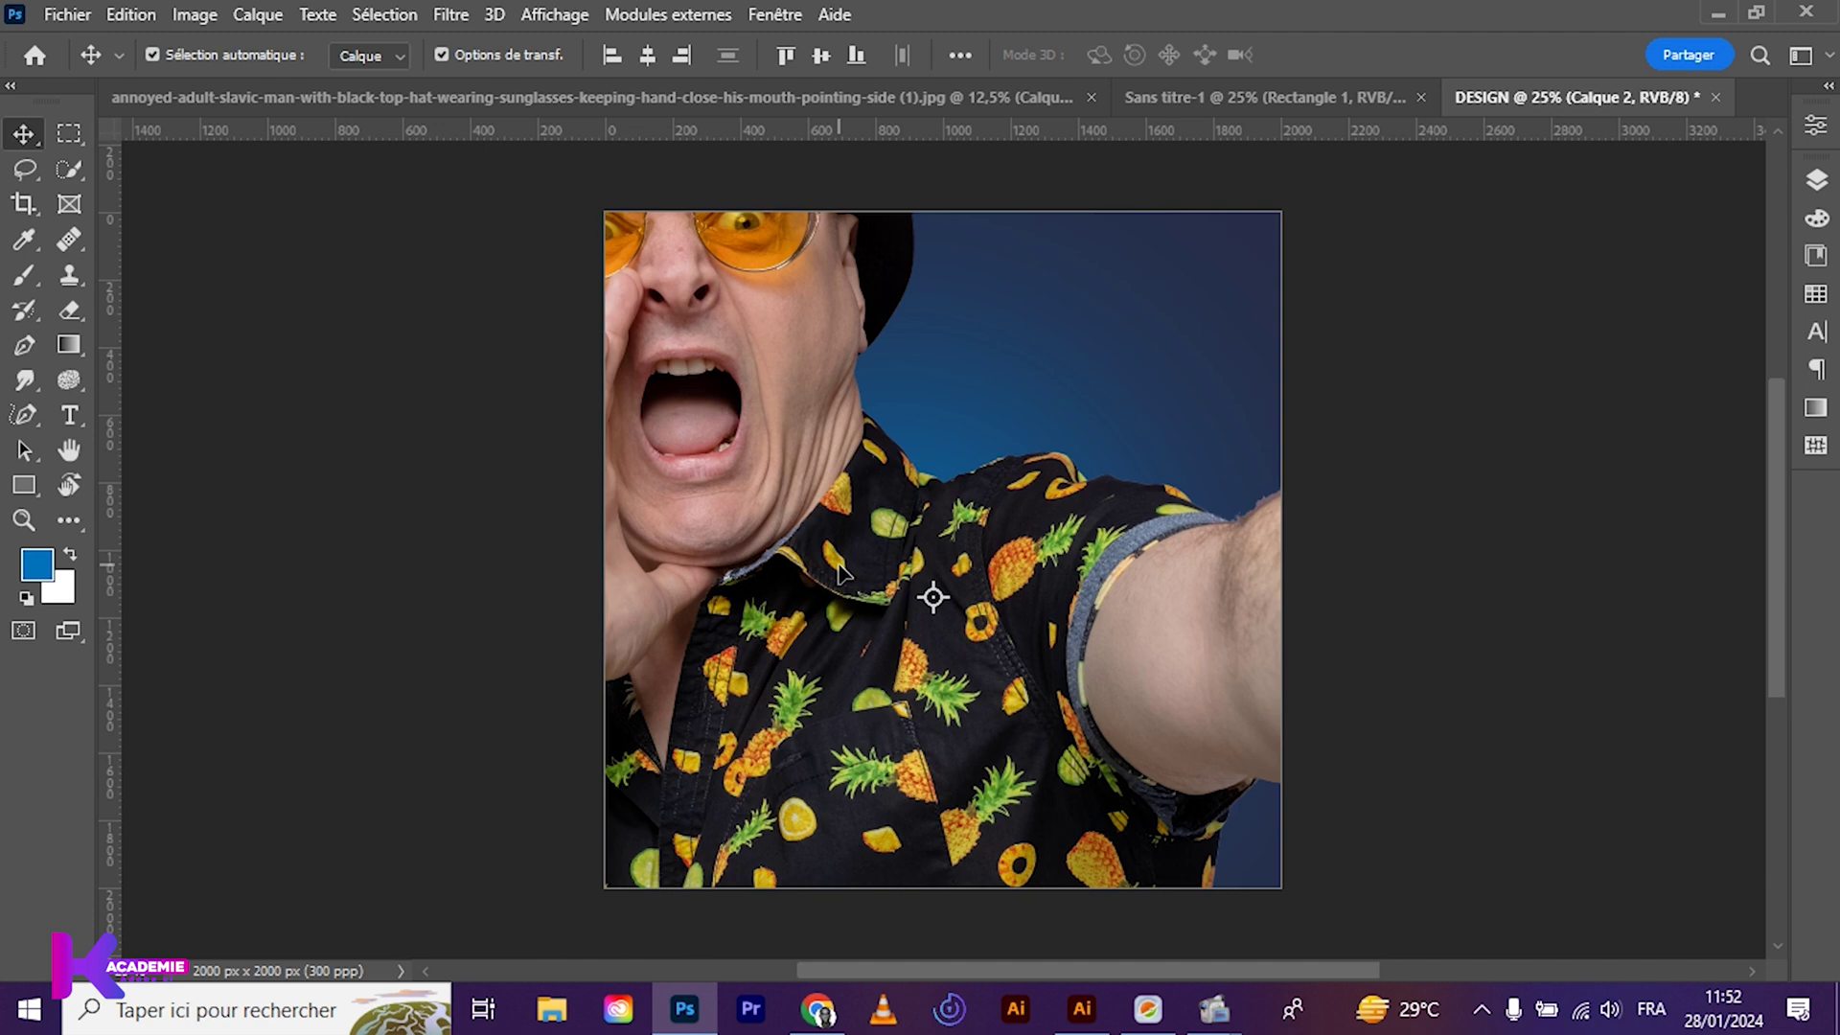
Scale the man proportionally to about 35% with Free Transform so his whole figure fits on the artboard
left_click(138, 15)
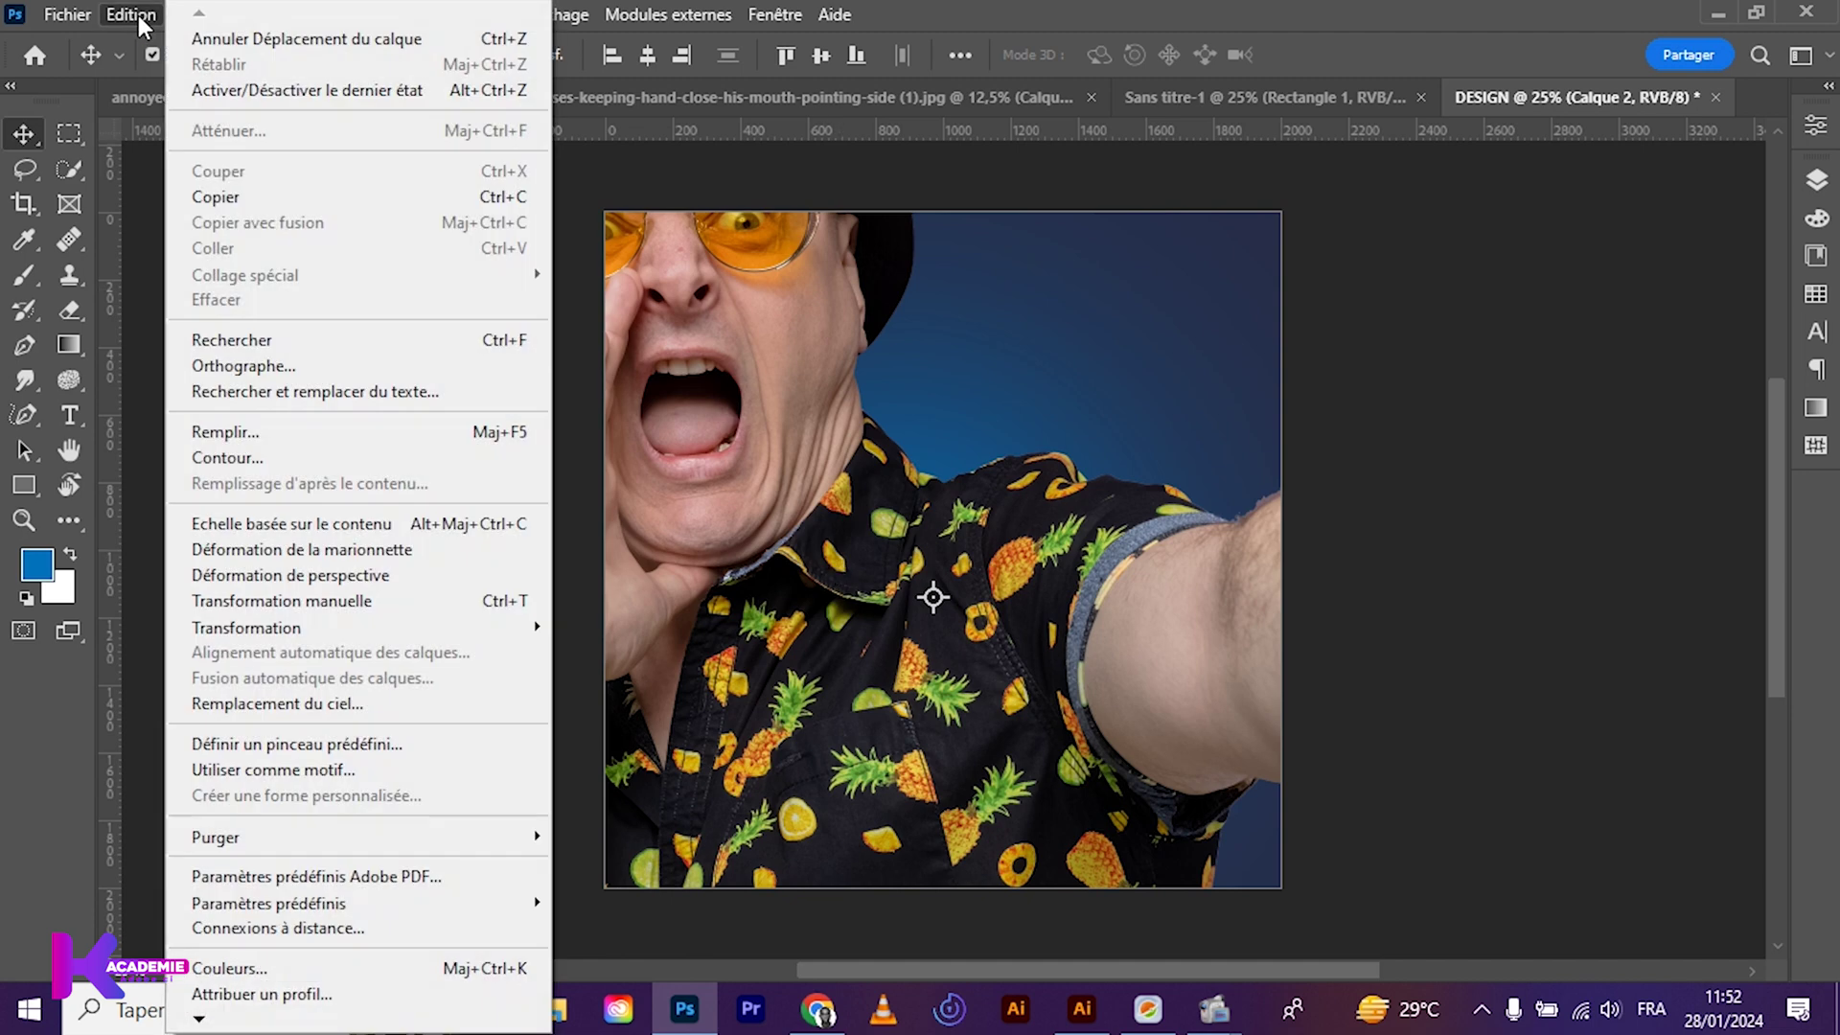
mouse_move(303, 630)
left_click(316, 601)
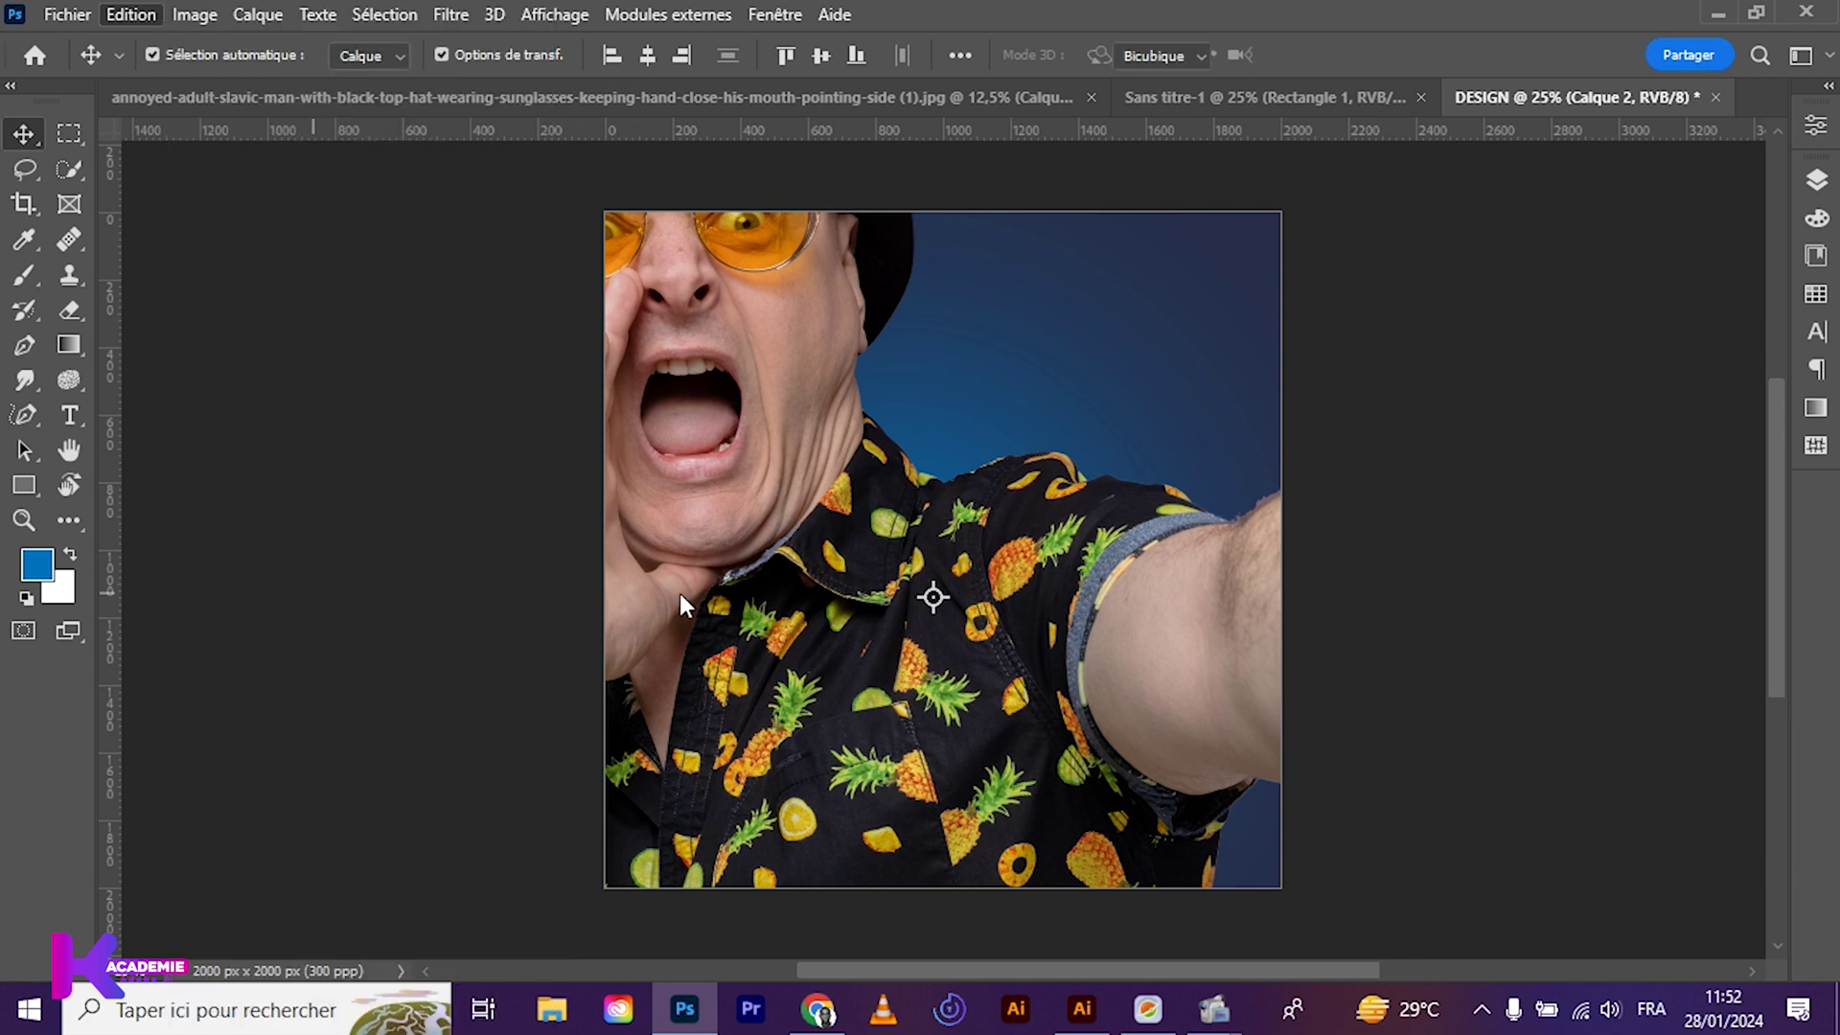
left_click_drag(462, 62, 372, 94)
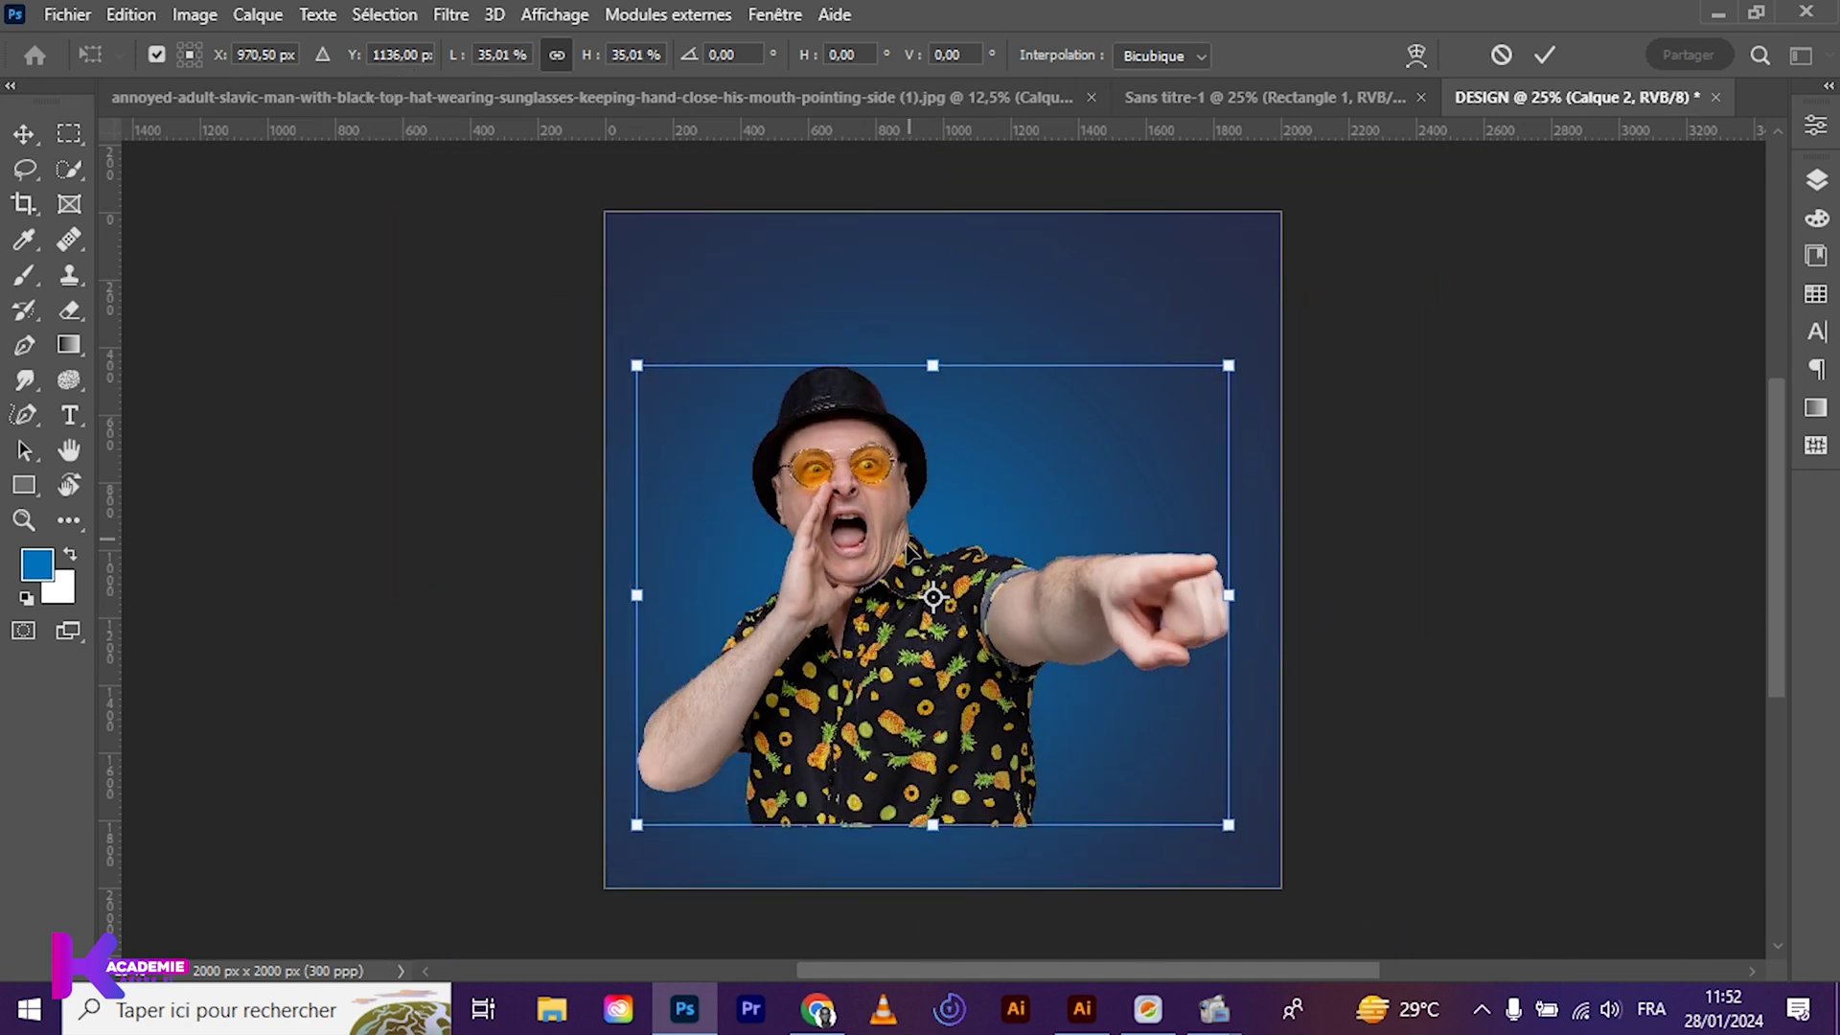
Place the man against the artboard's bottom edge, enlarge him slightly to about 35.3%, and apply the transform
left_click_drag(862, 547, 883, 611)
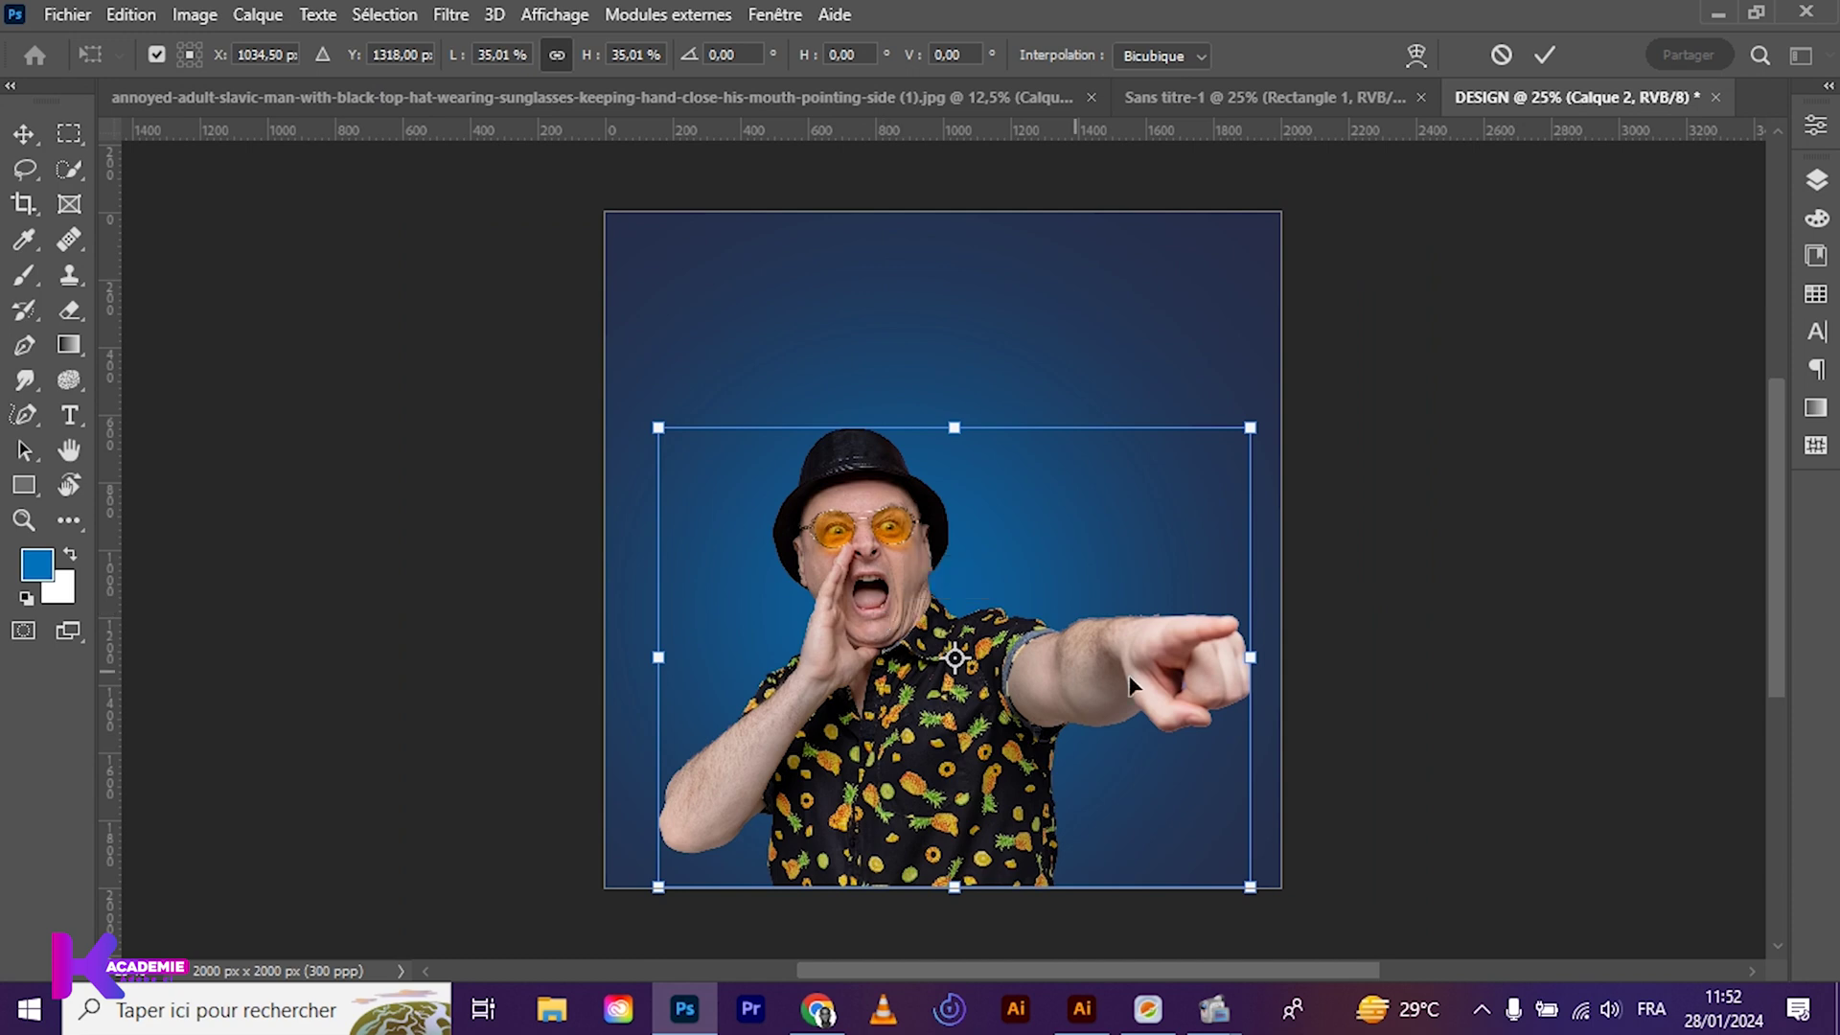
left_click_drag(1119, 674, 1168, 682)
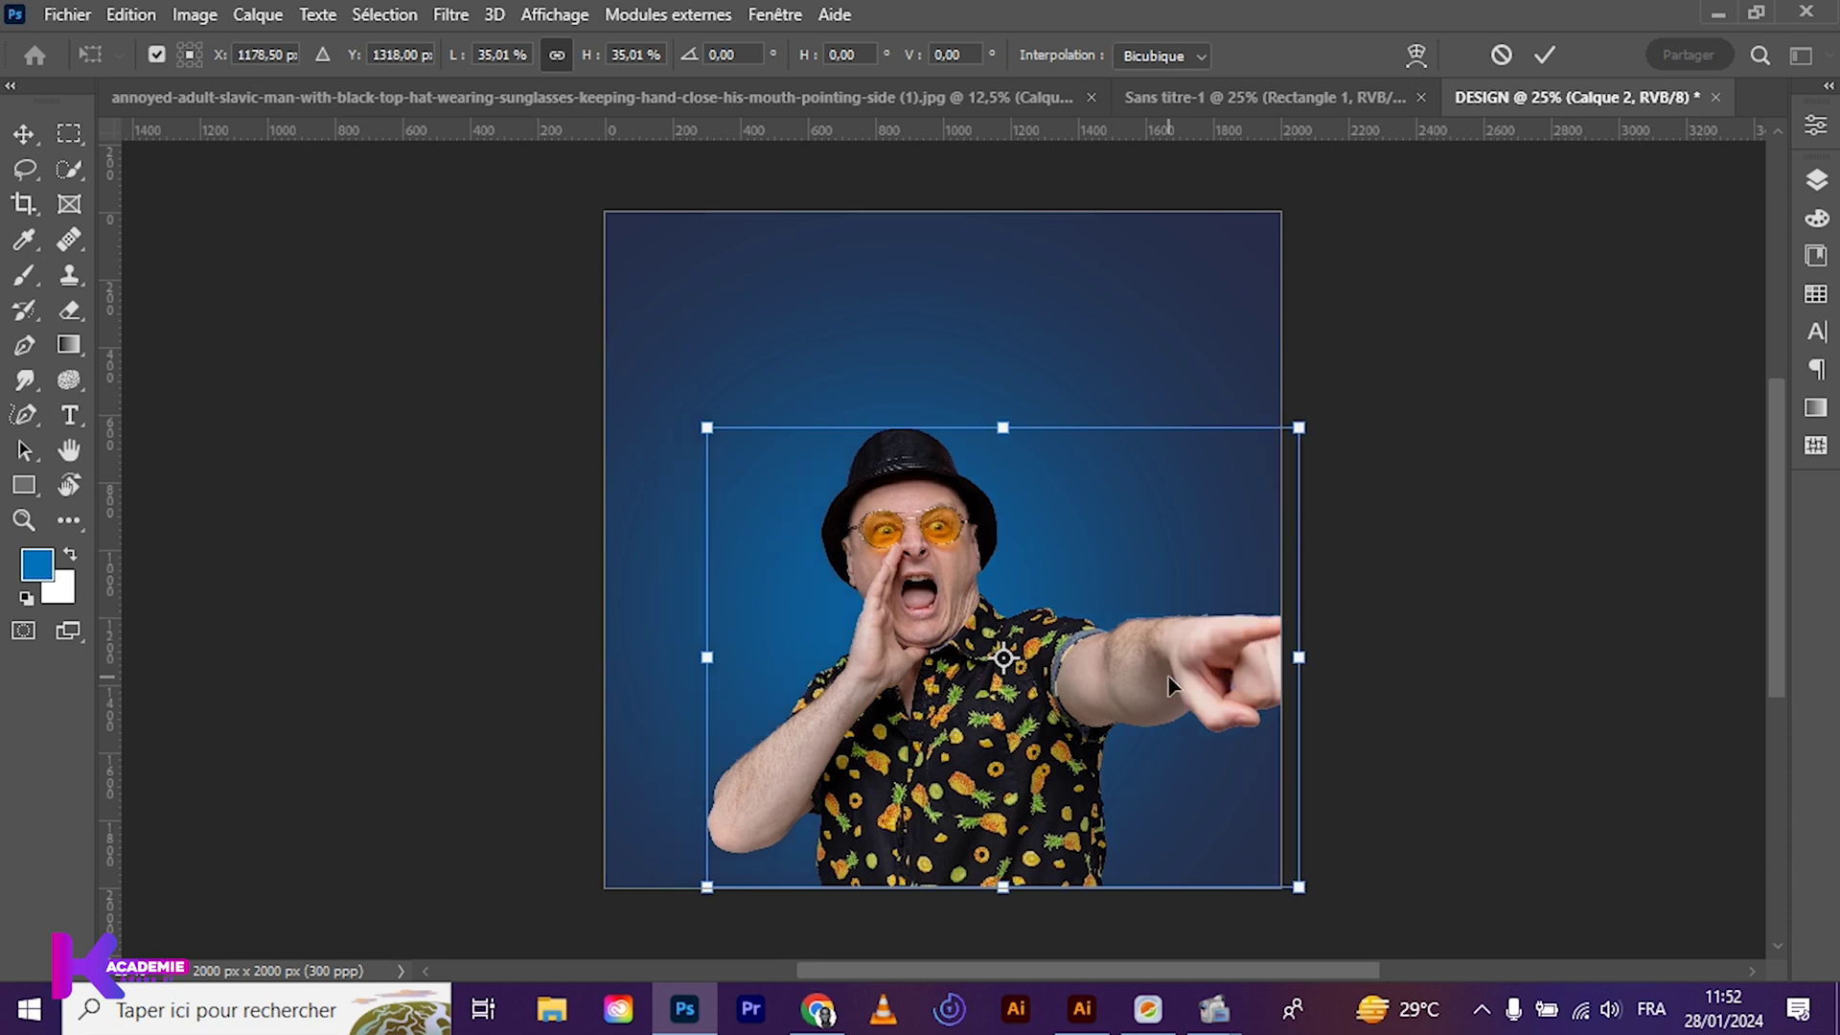
left_click_drag(1046, 681, 1002, 669)
left_click_drag(967, 426, 967, 426)
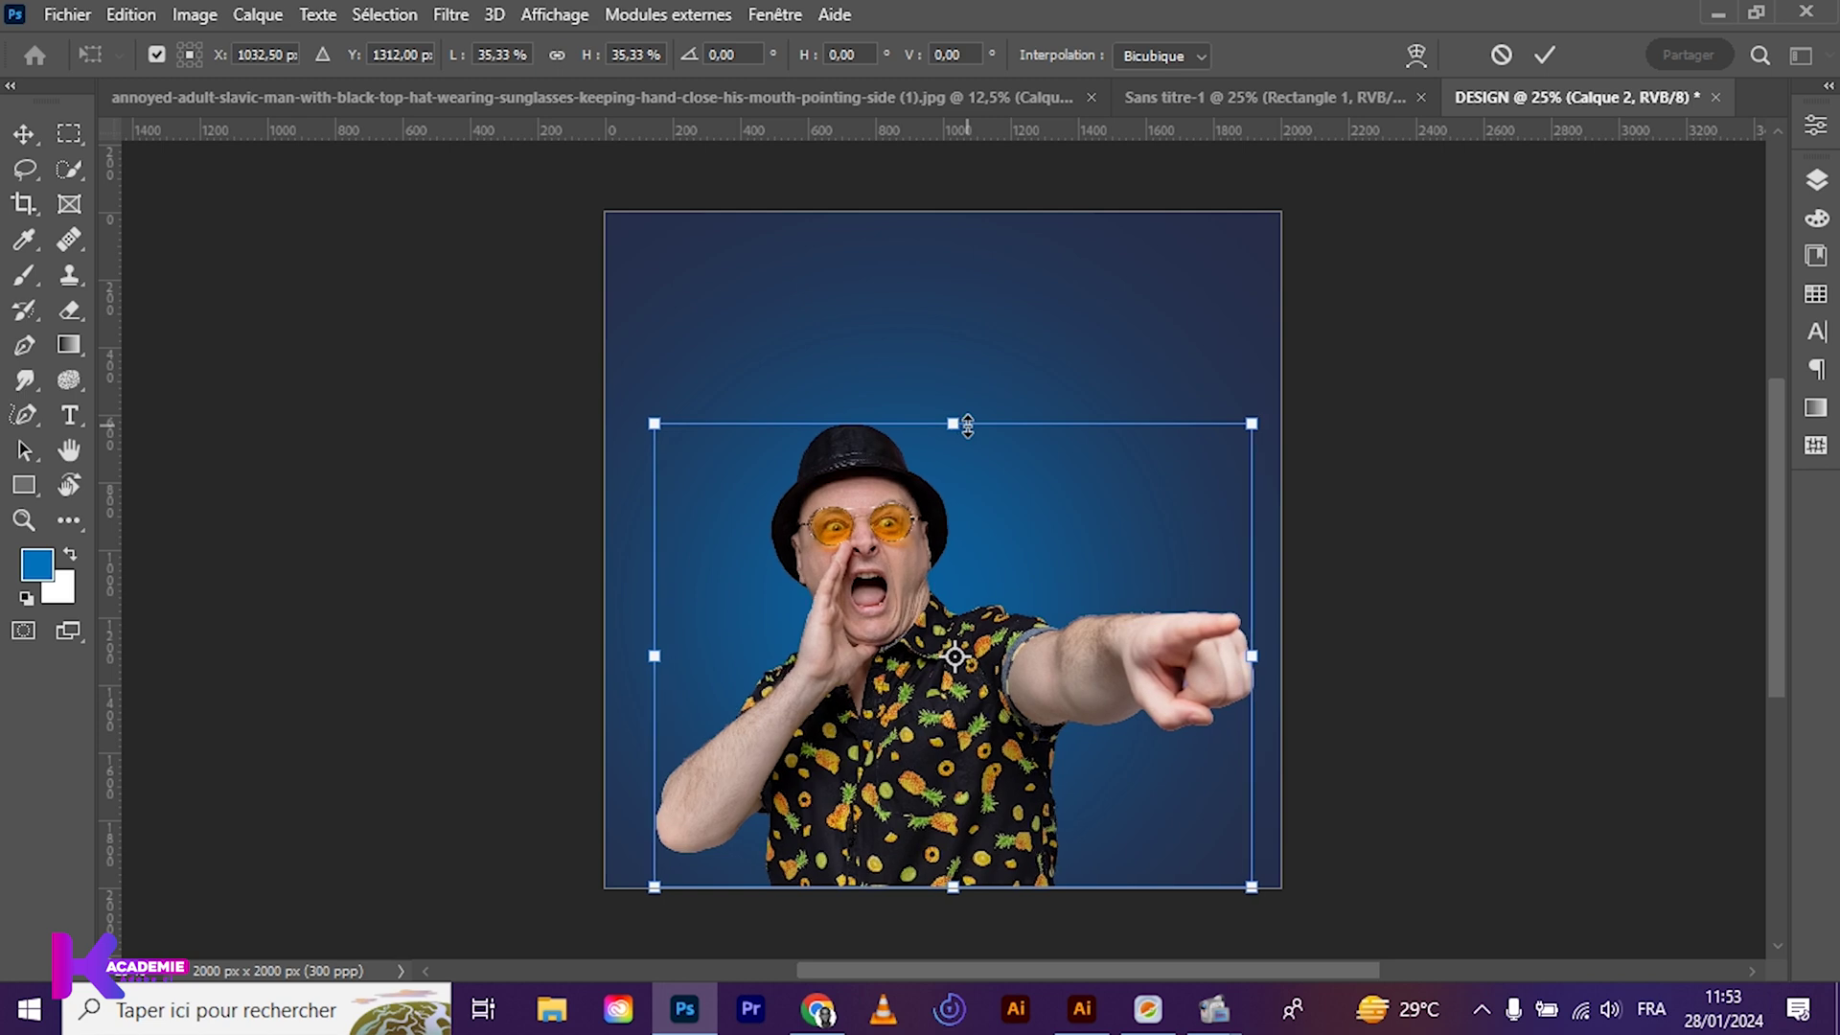
key("Return")
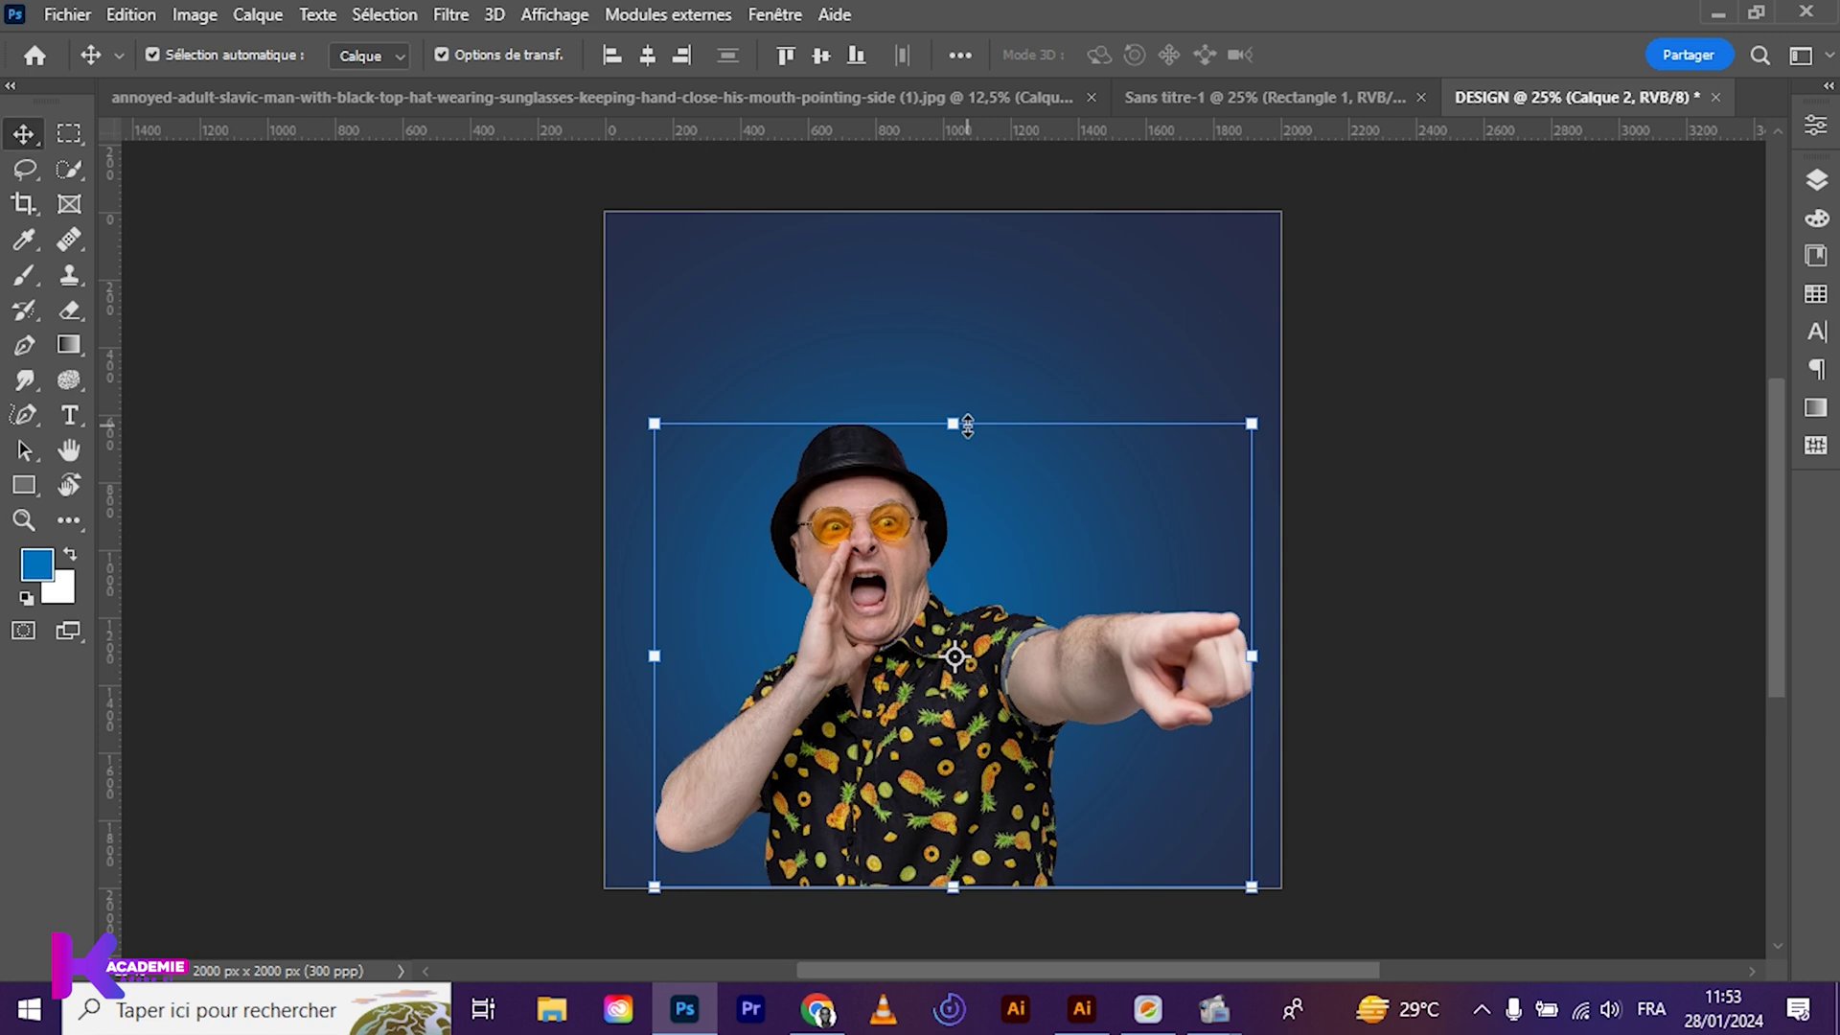
left_click(1400, 424)
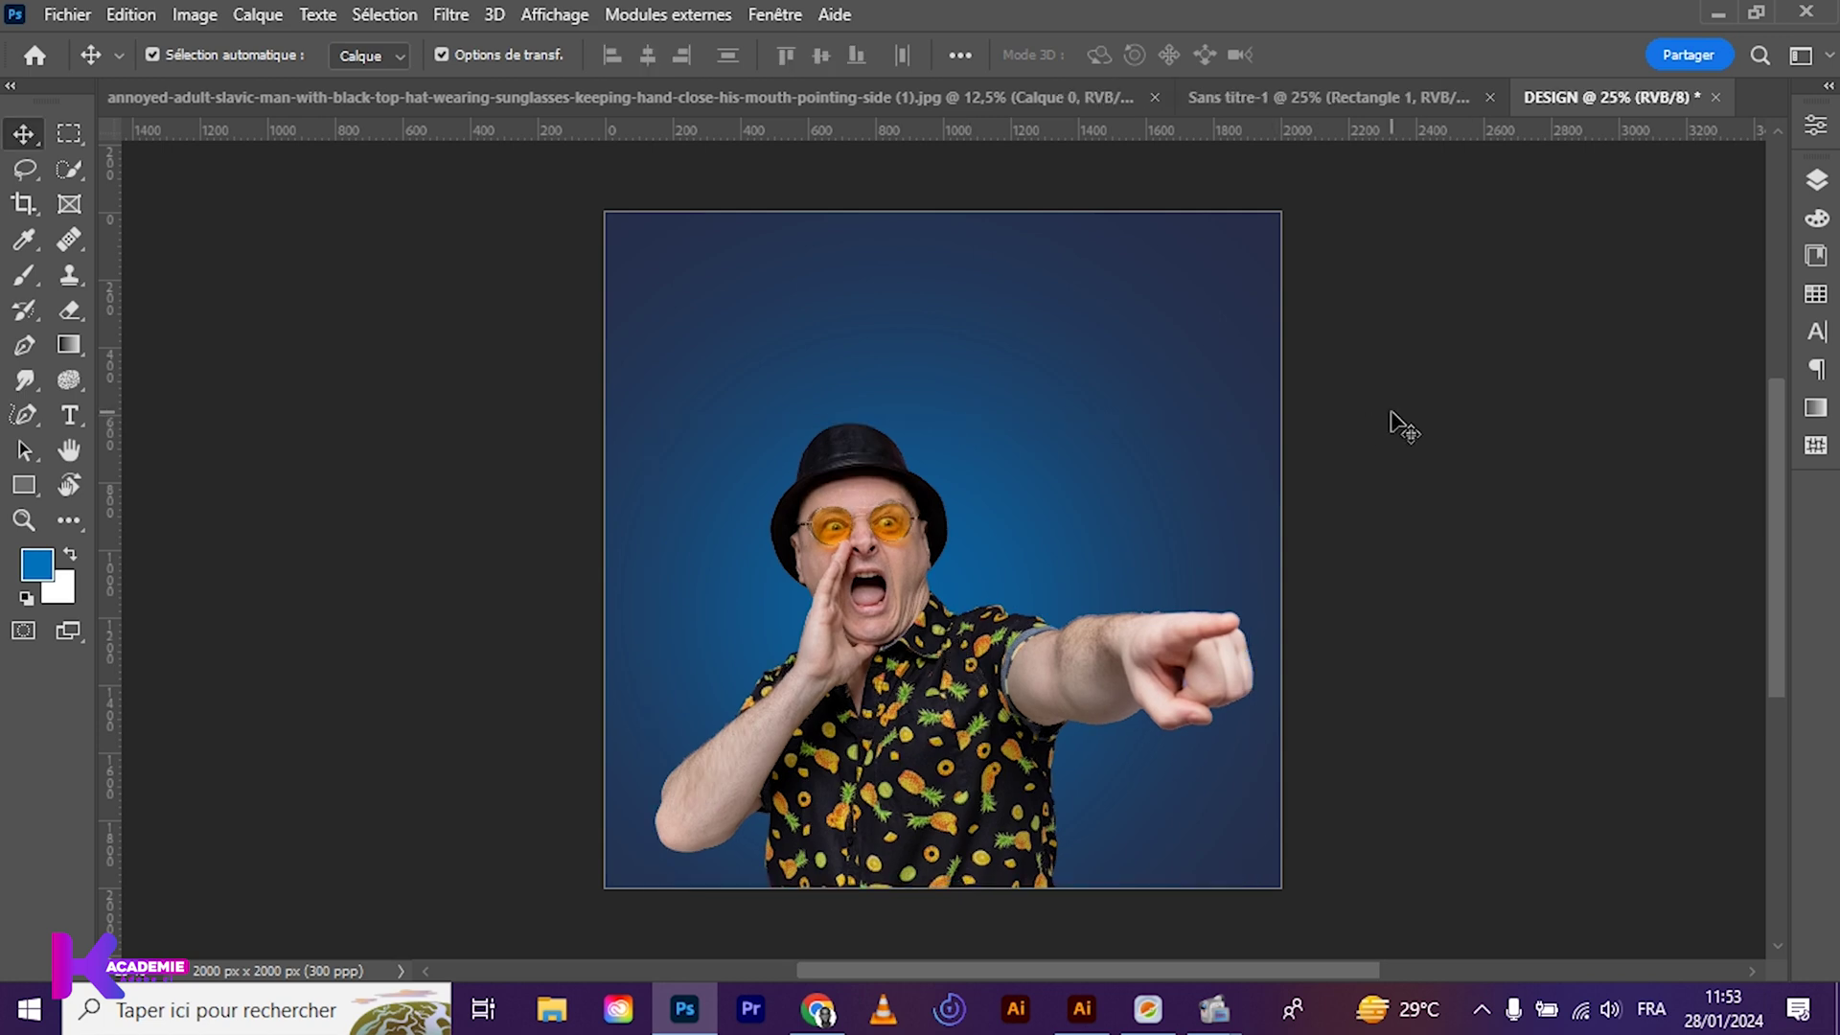
Set the Pen tool to path mode and load the outline of the man's layer as a selection
left_click(25, 348)
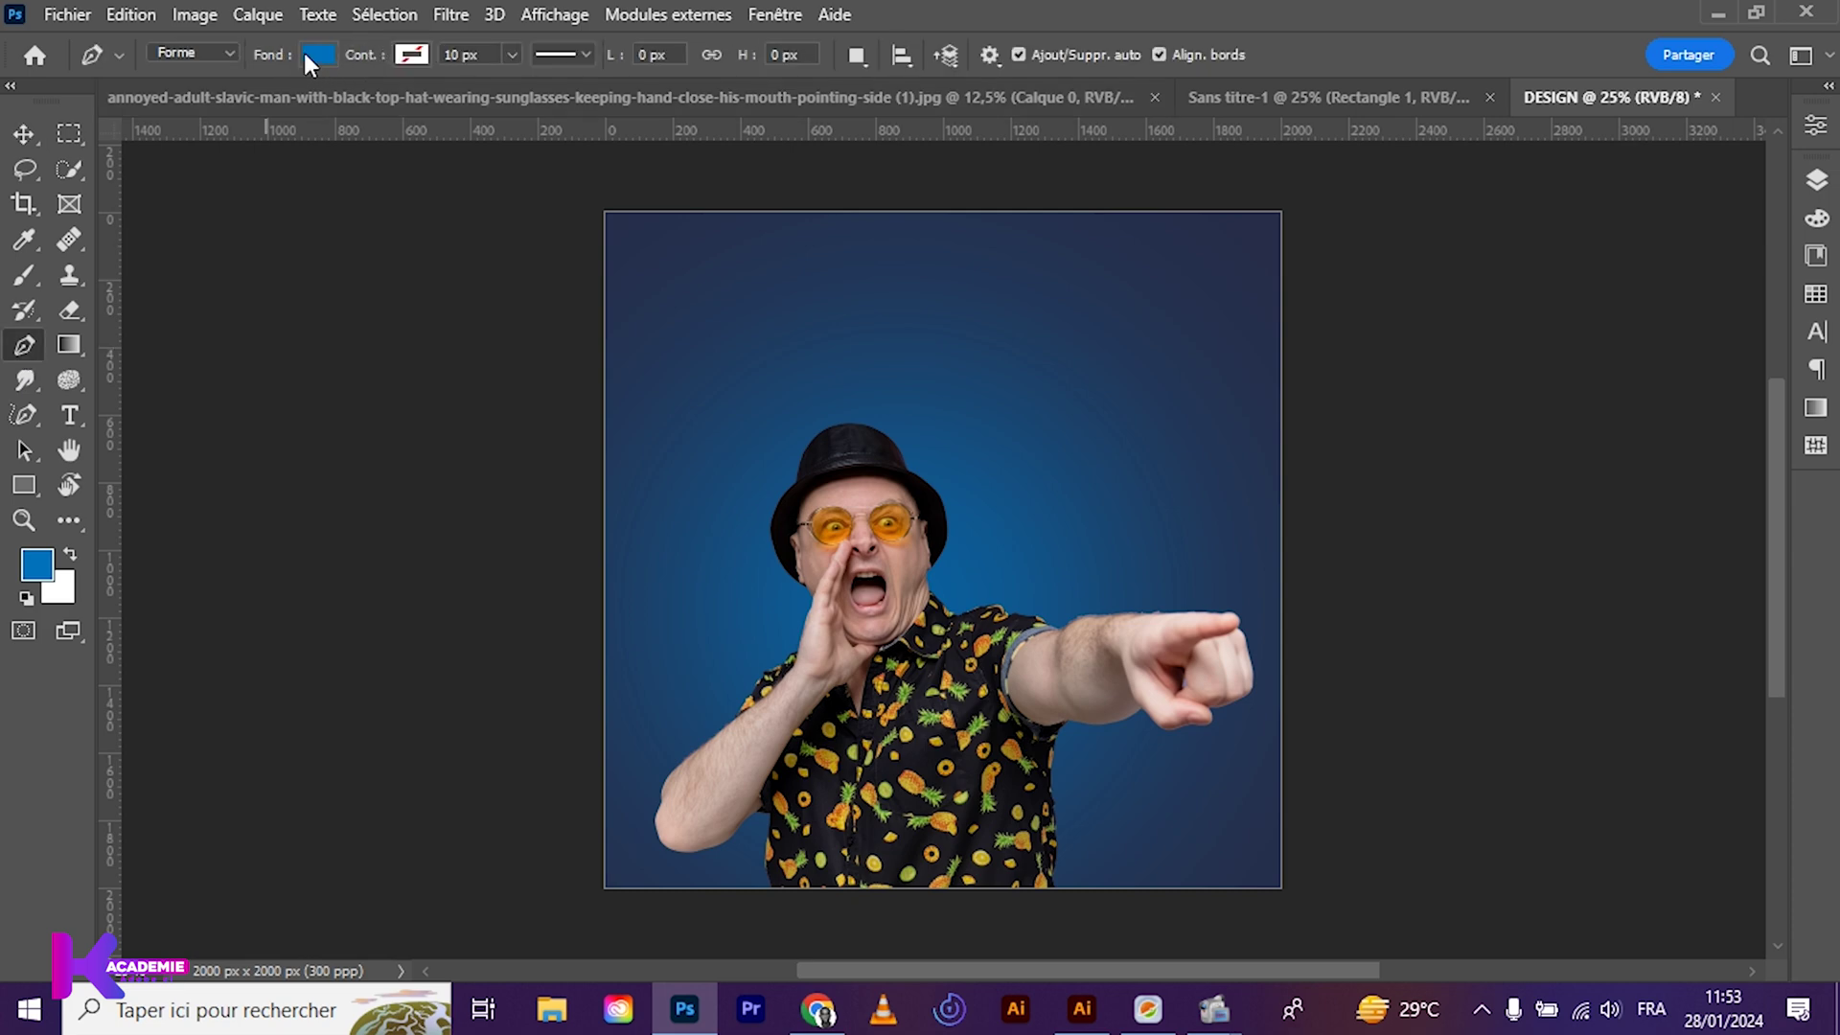
left_click(178, 94)
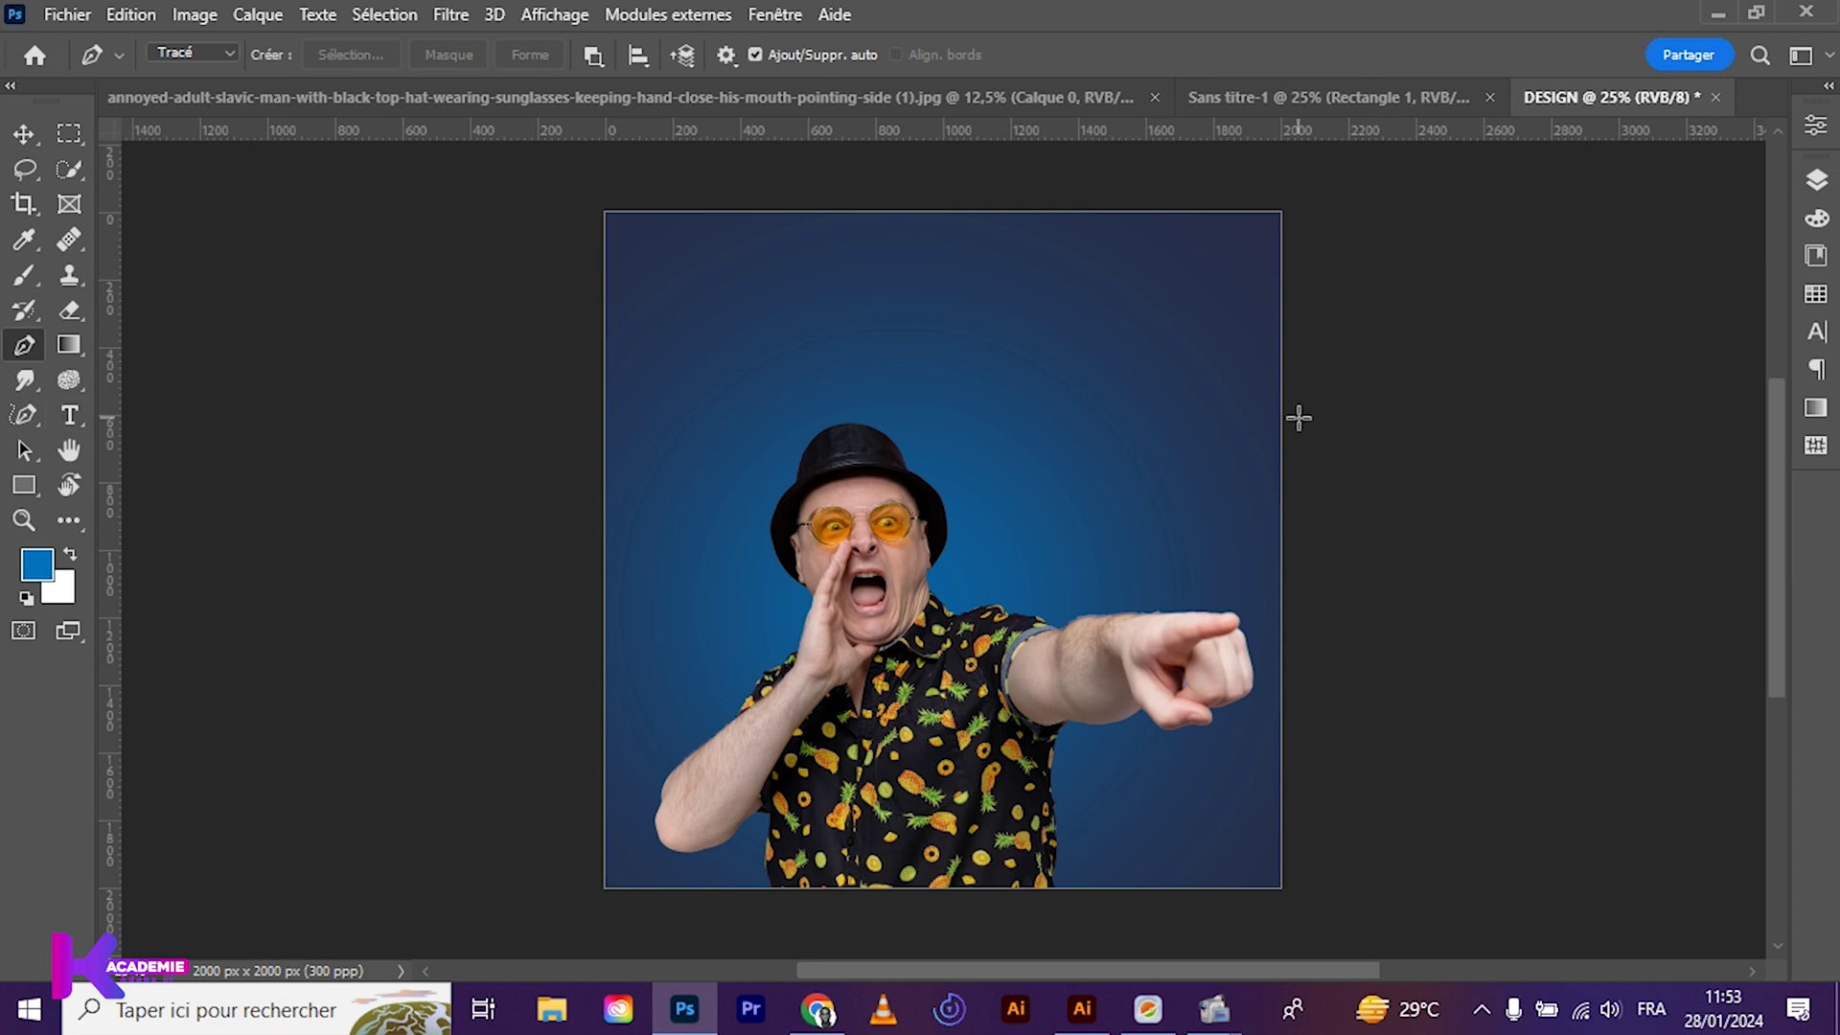
left_click(1818, 184)
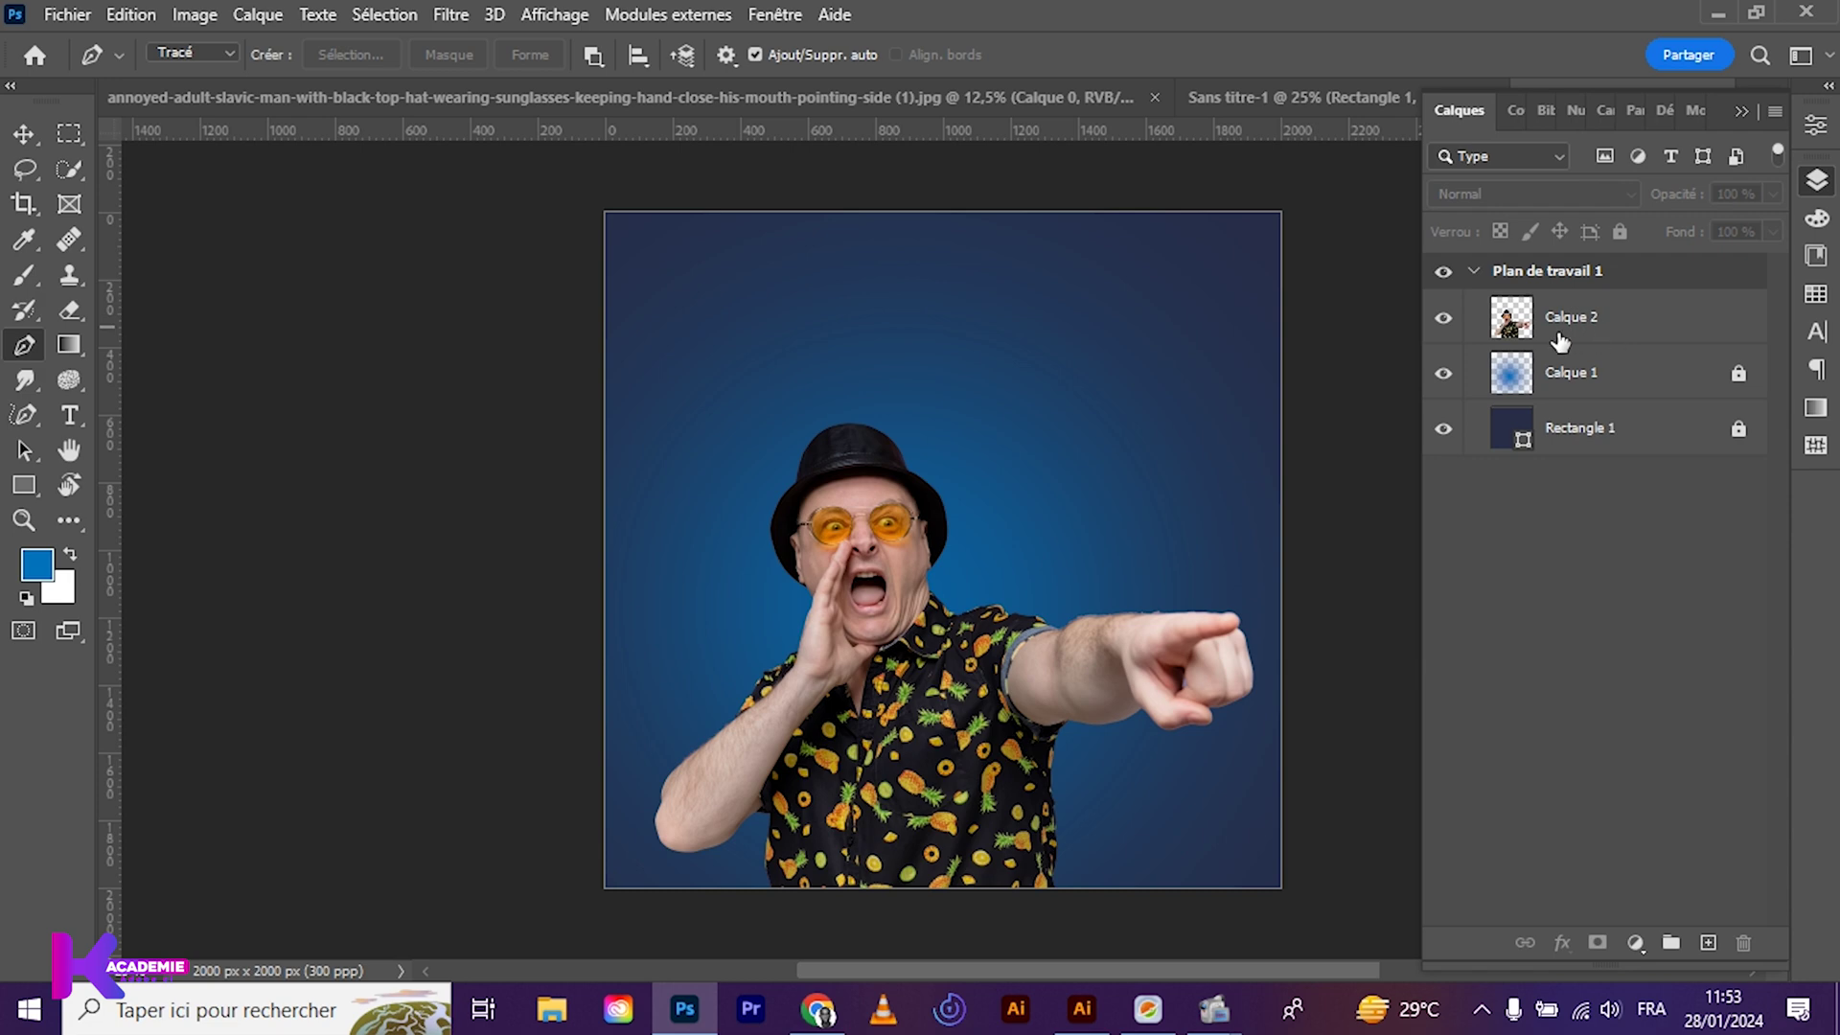
left_click(1507, 323, "ctrl")
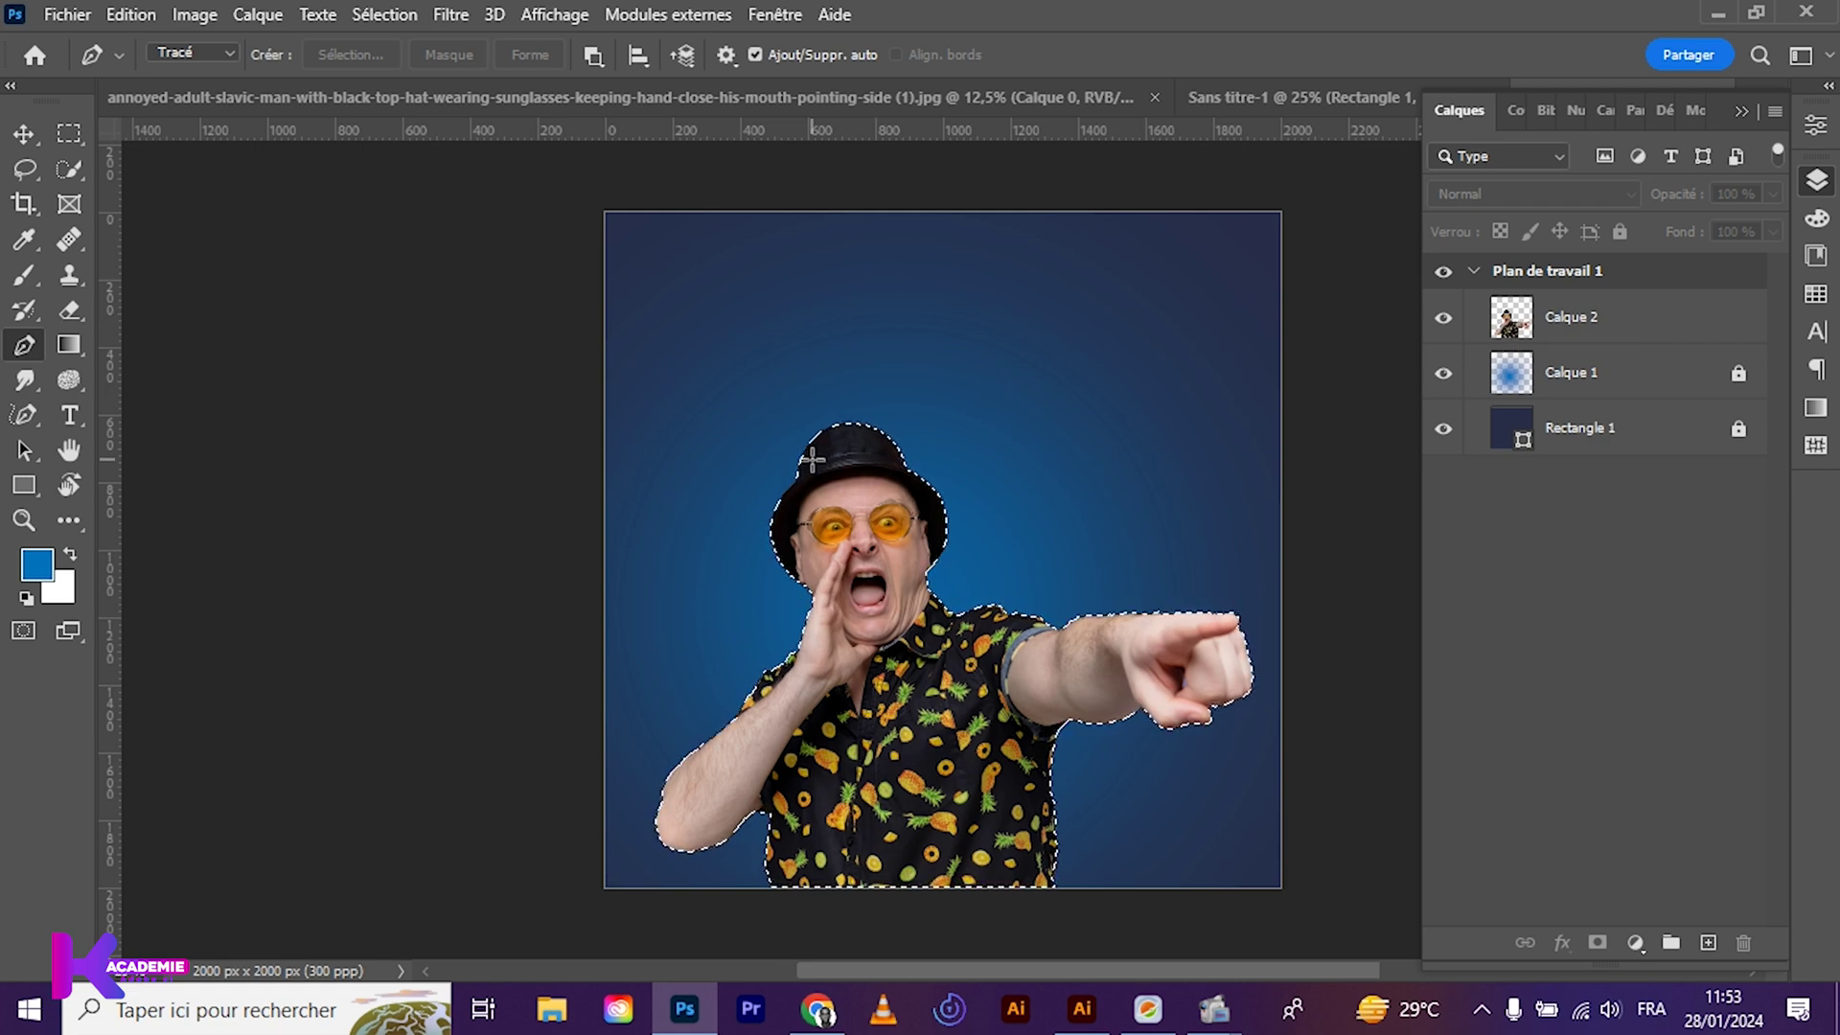
Expand the selection around the man by 40 pixels without applying the effect at the canvas bounds
left_click(383, 13)
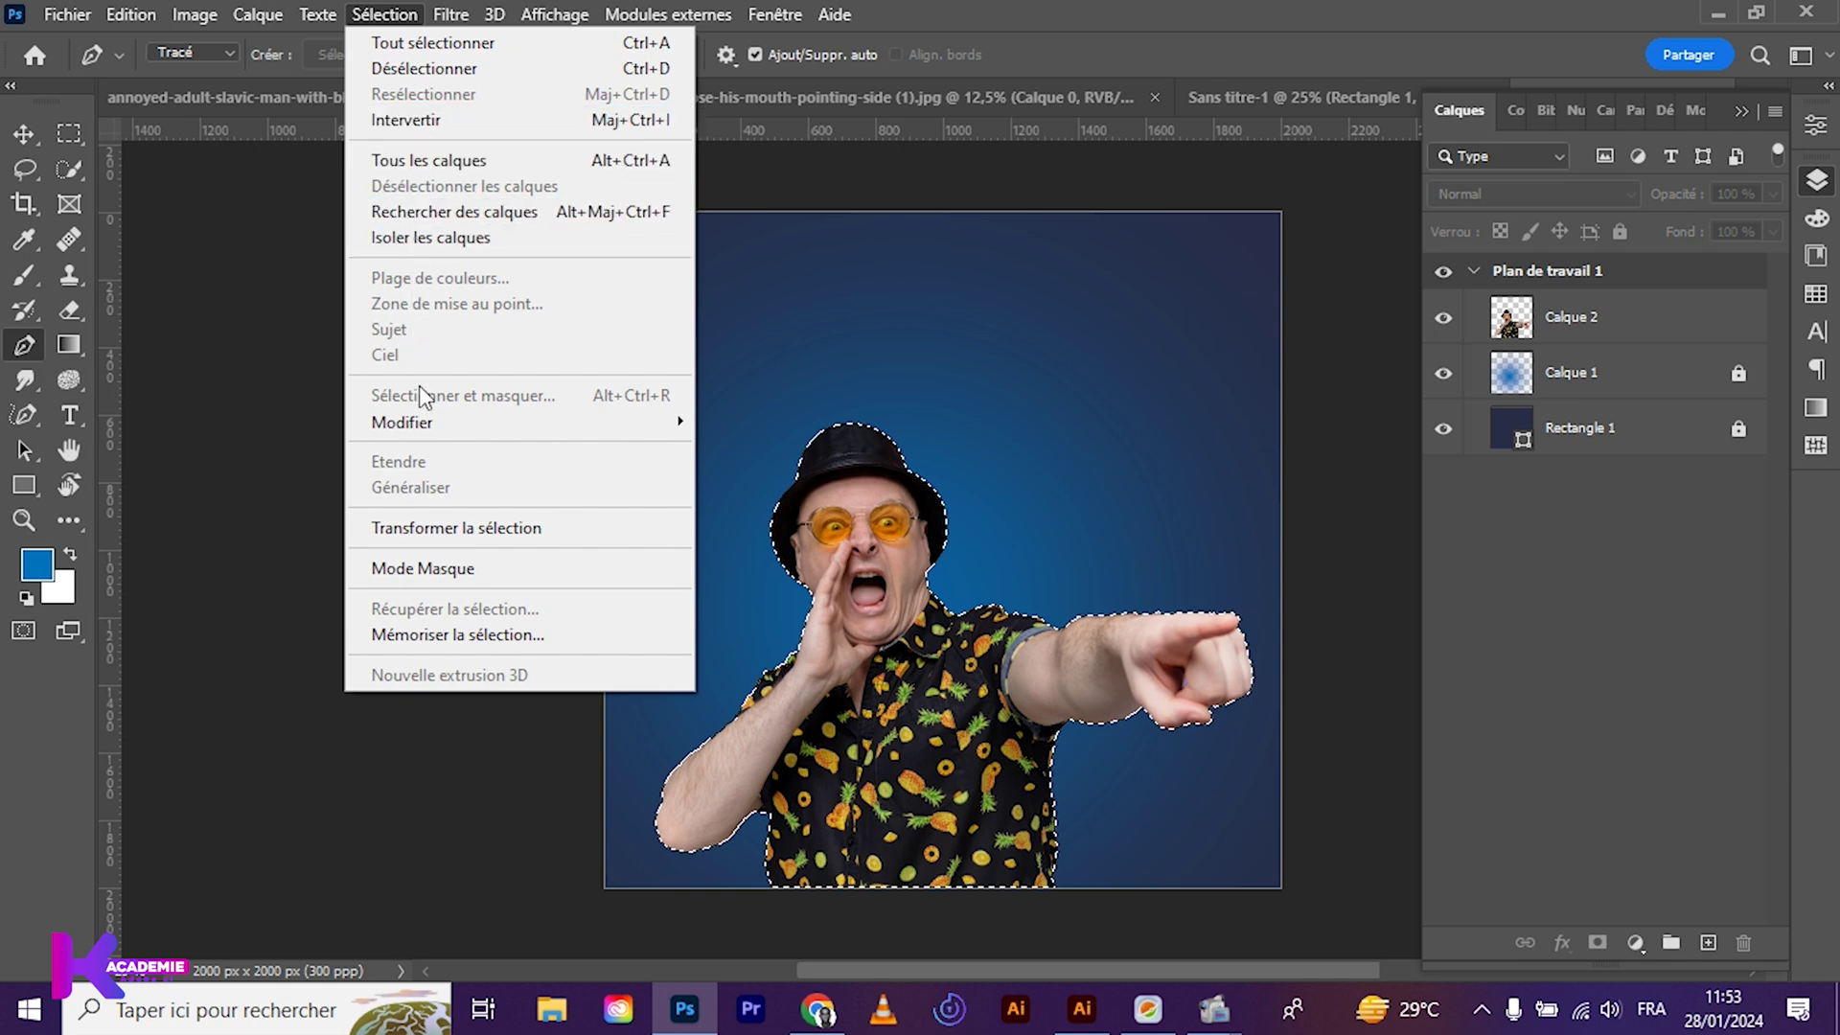
mouse_move(422, 427)
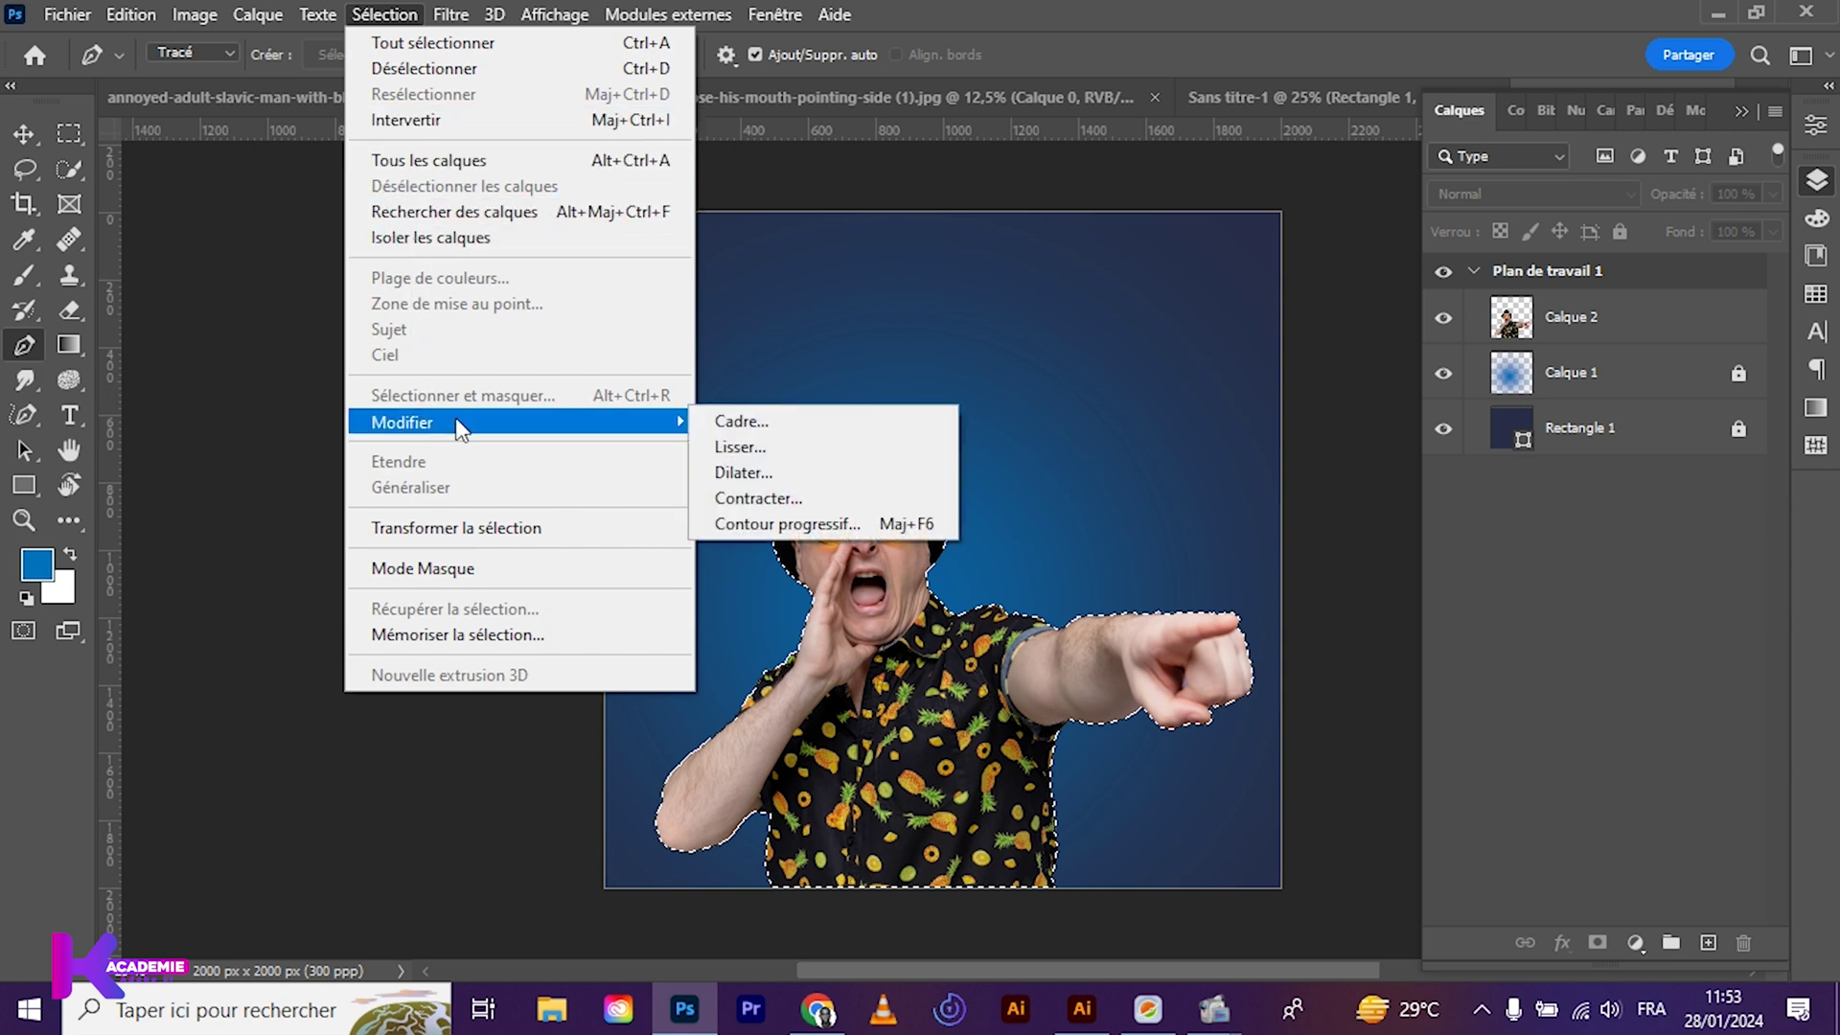
left_click(748, 473)
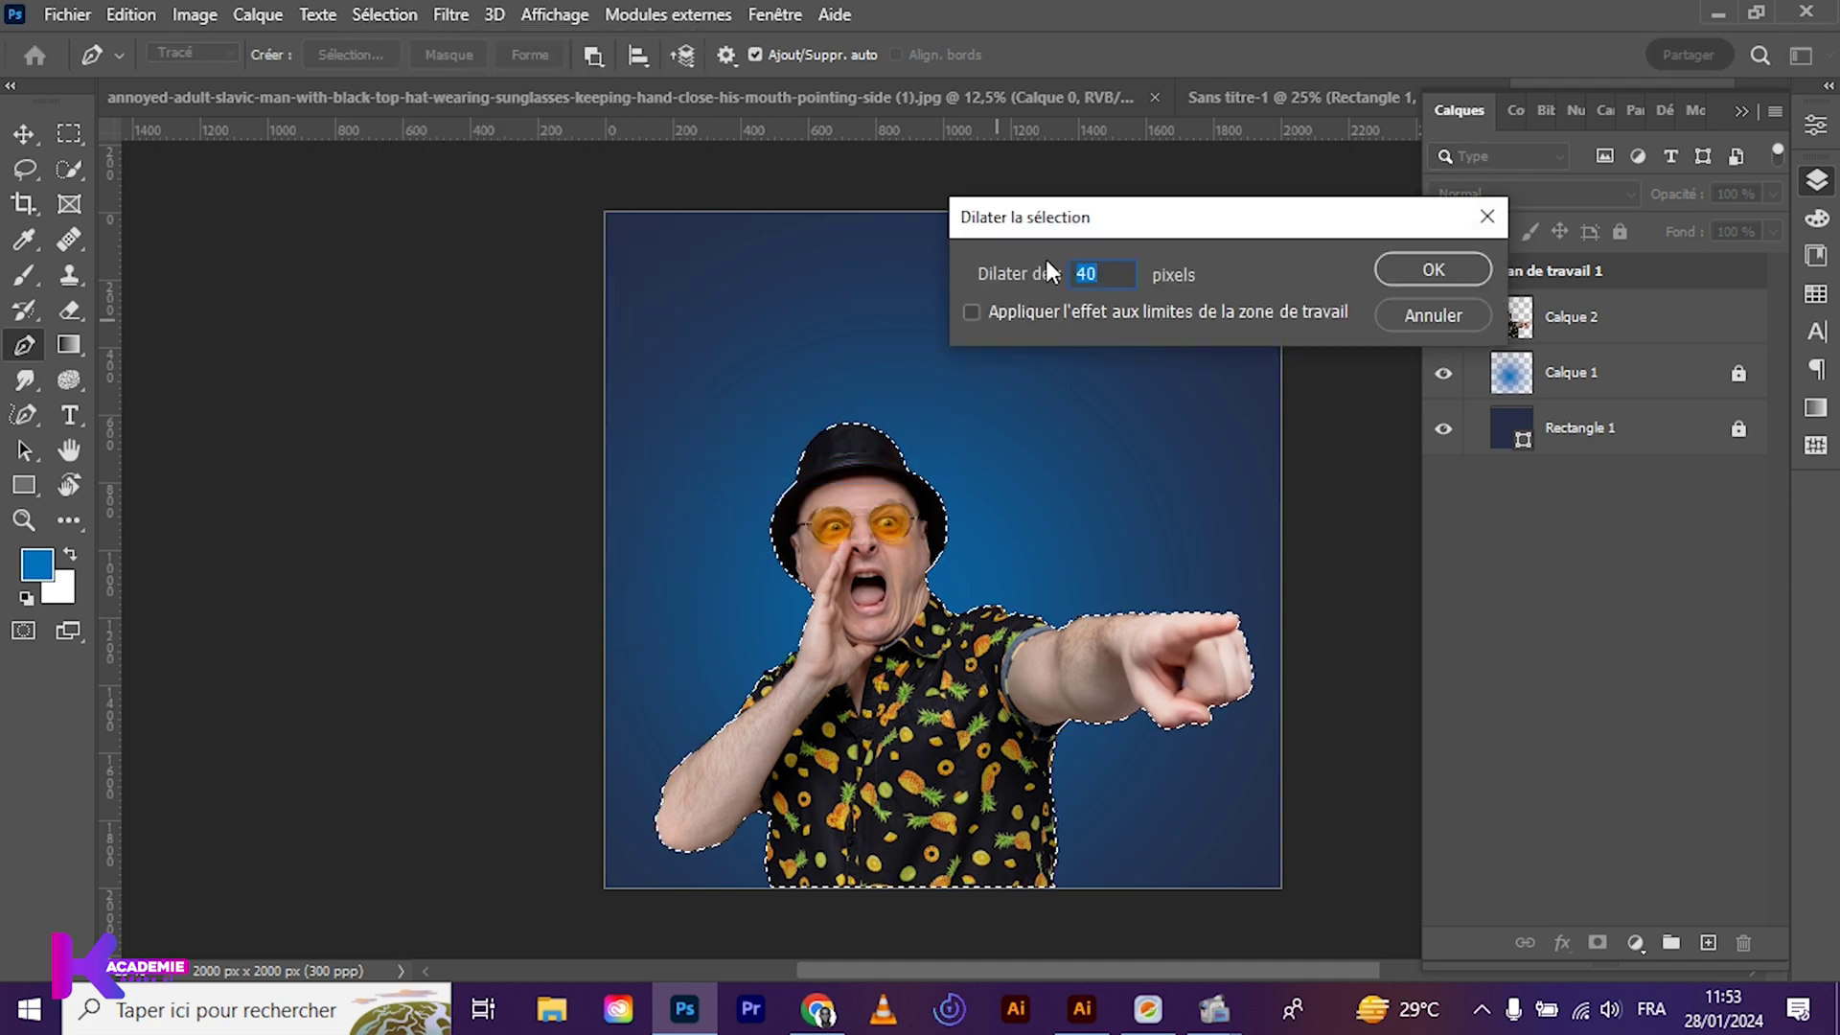
left_click_drag(1043, 227, 995, 151)
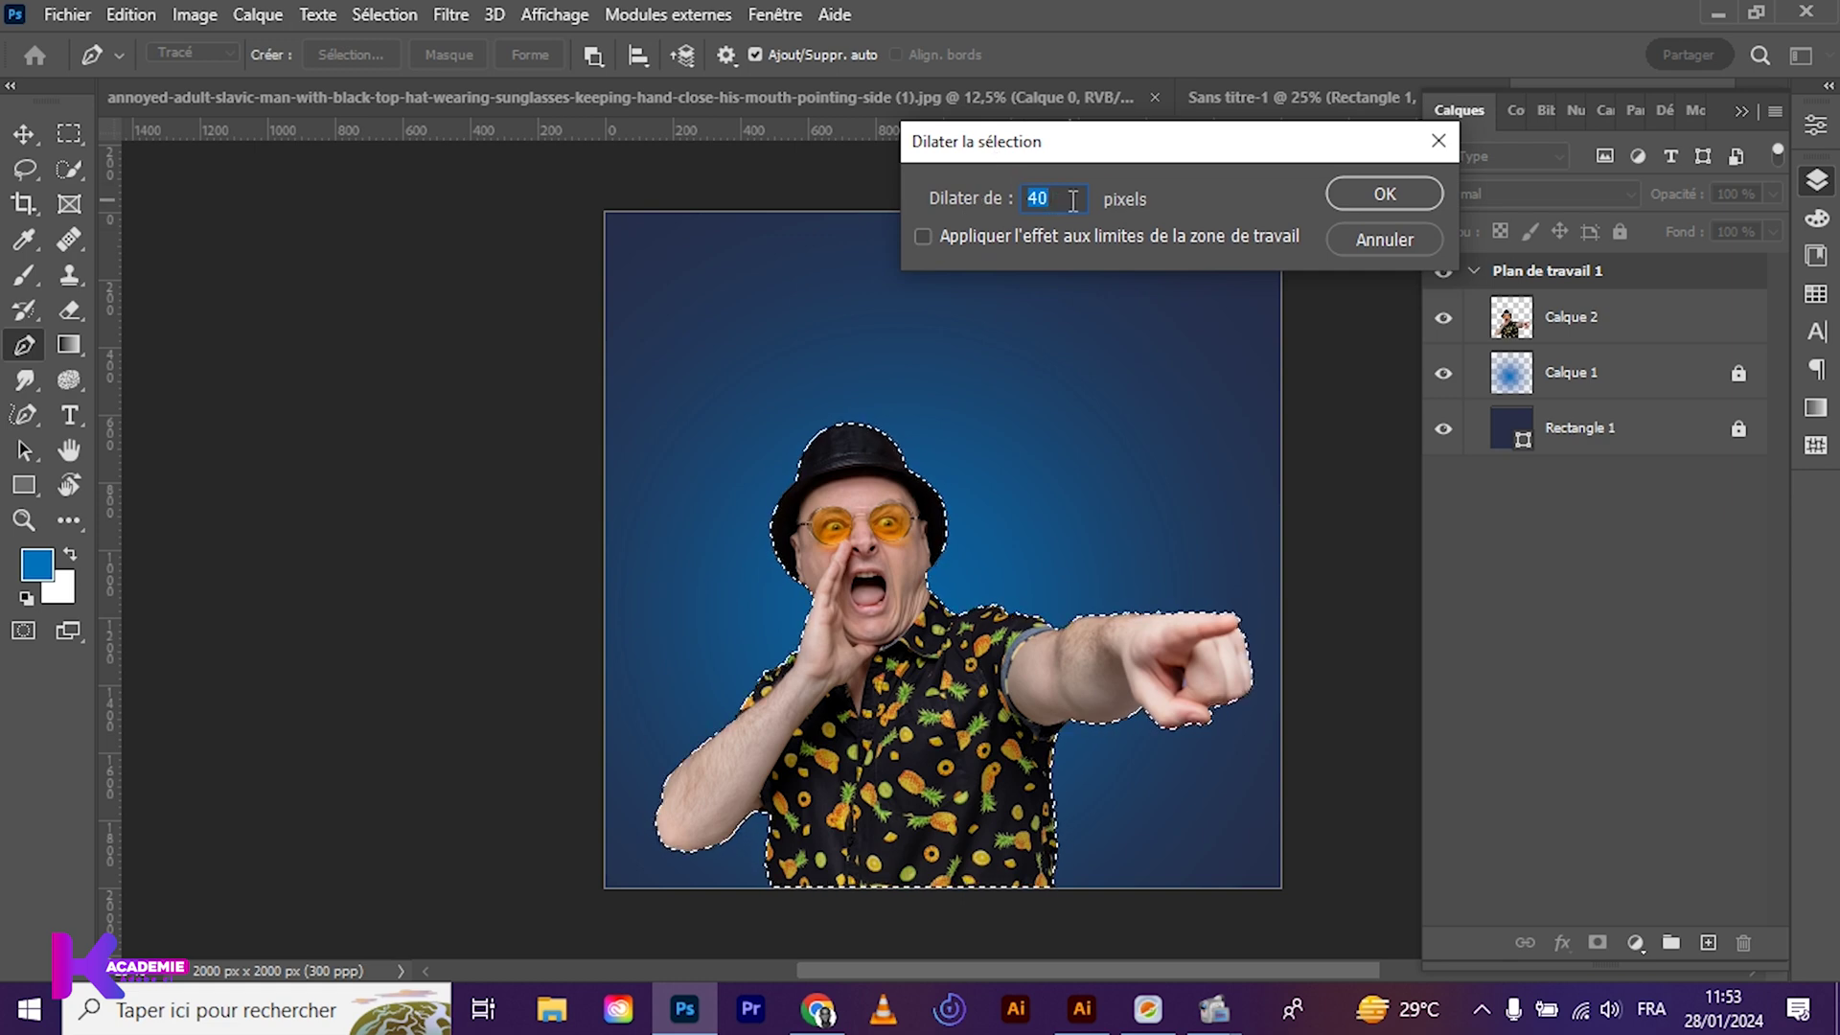
left_click(921, 236)
left_click(922, 236)
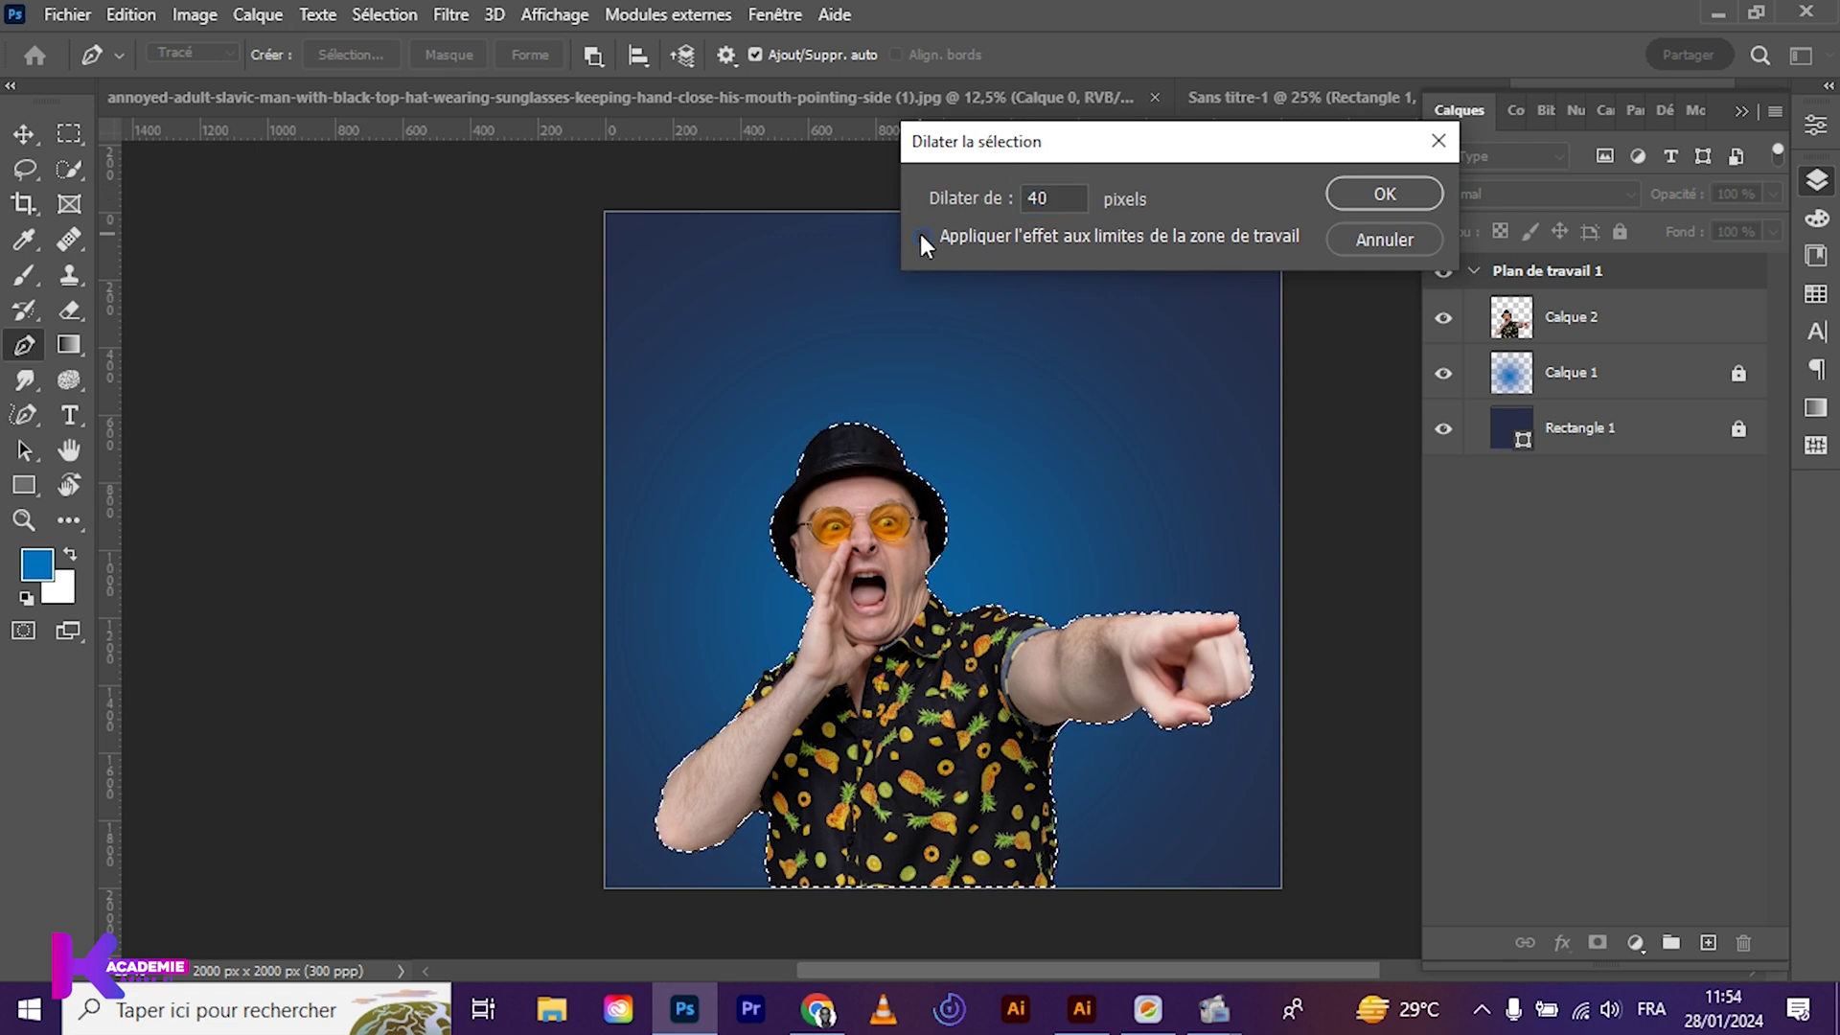
left_click(1383, 194)
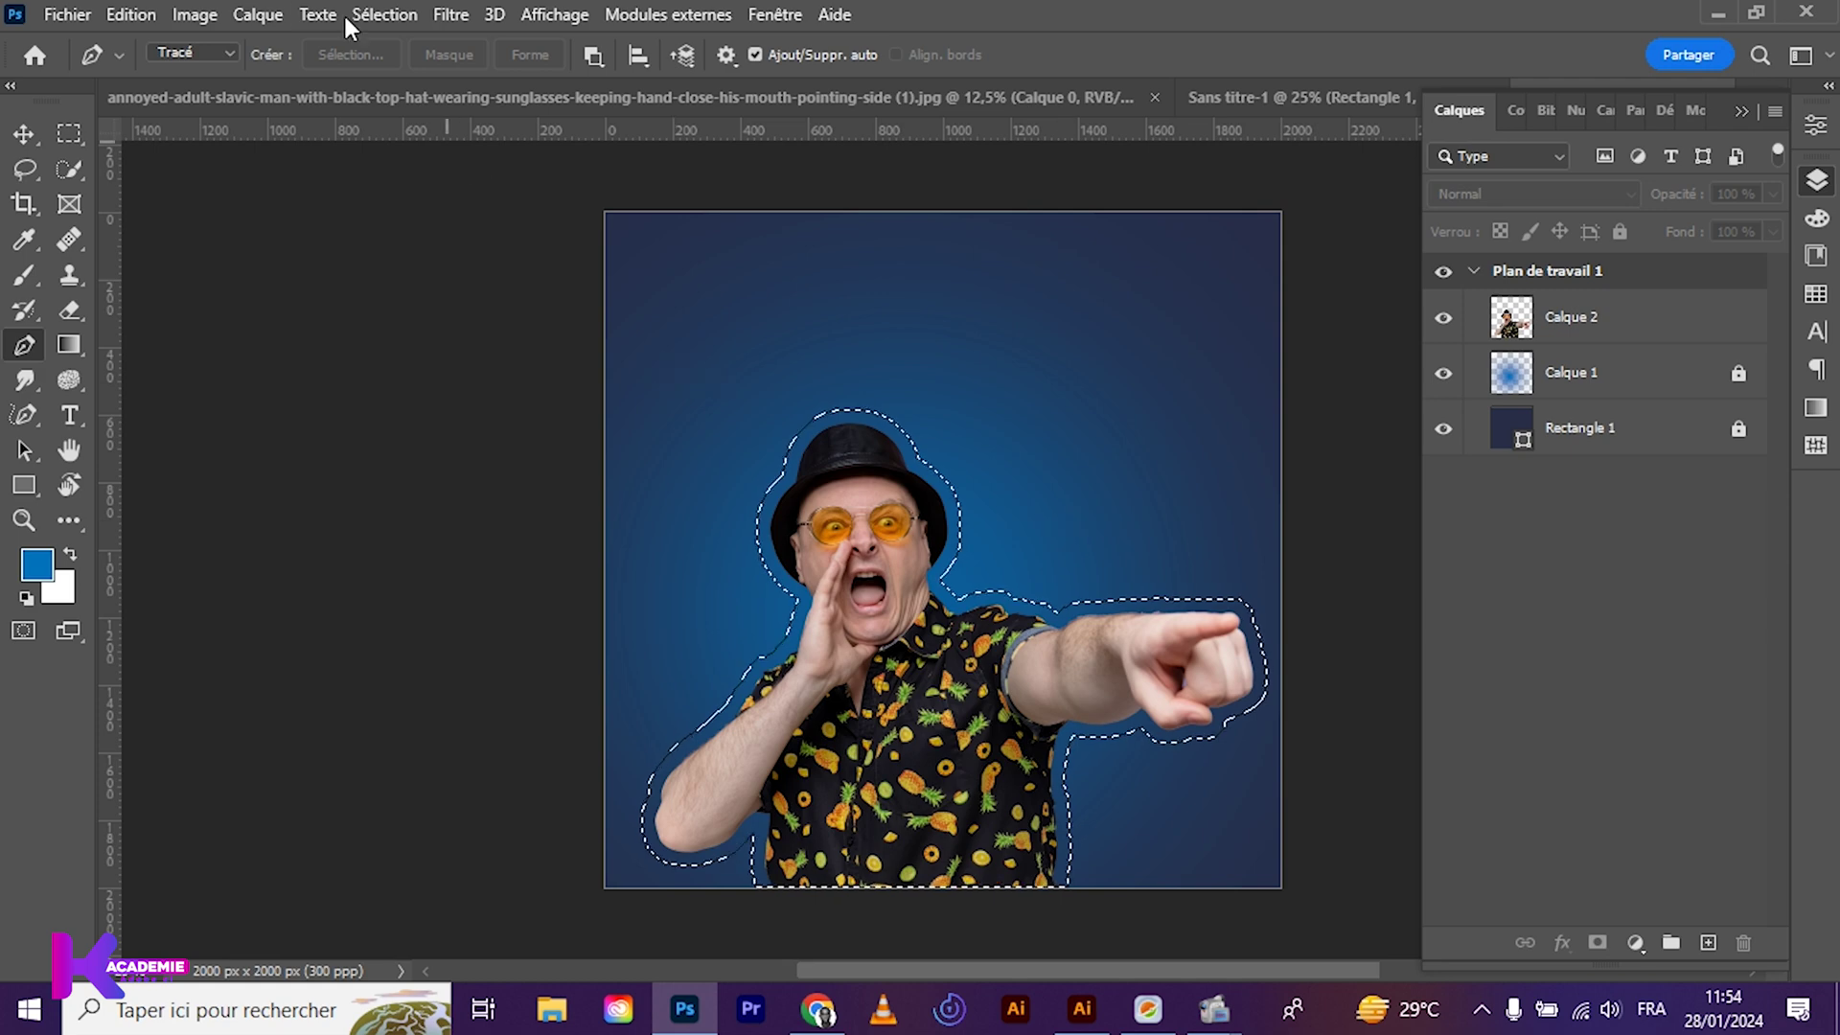
left_click(383, 14)
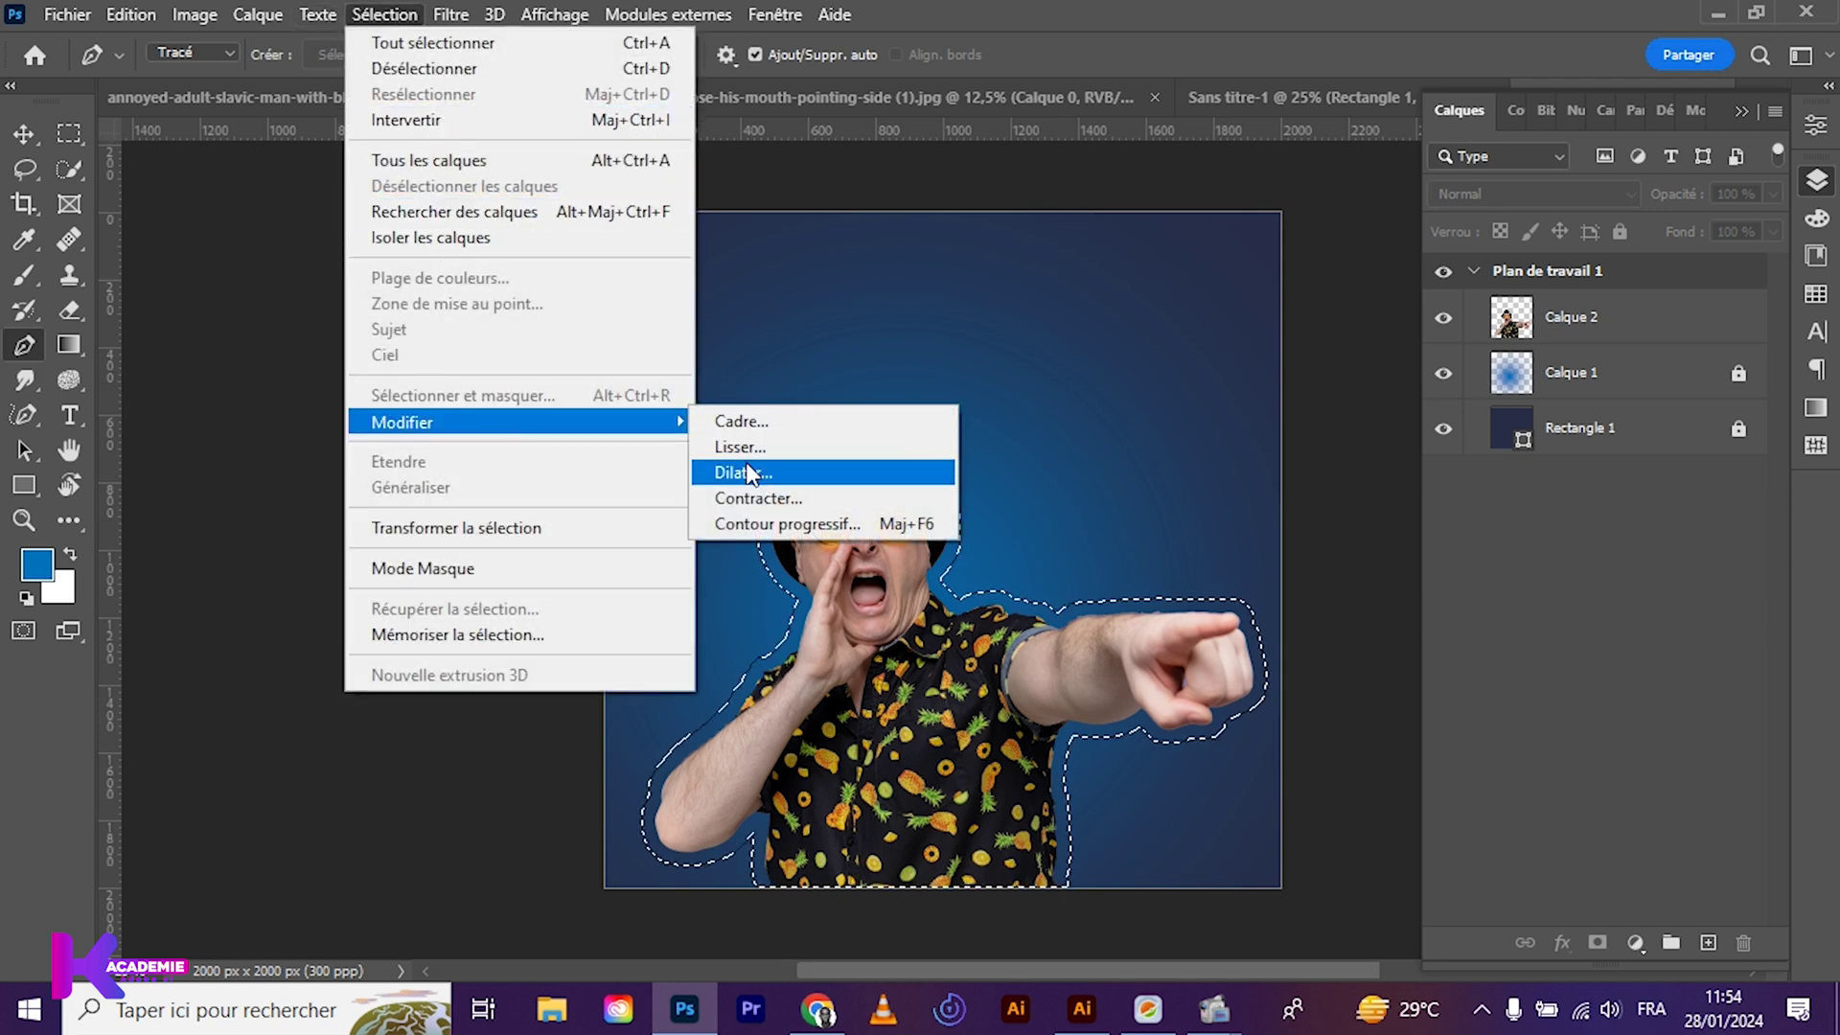
left_click(747, 473)
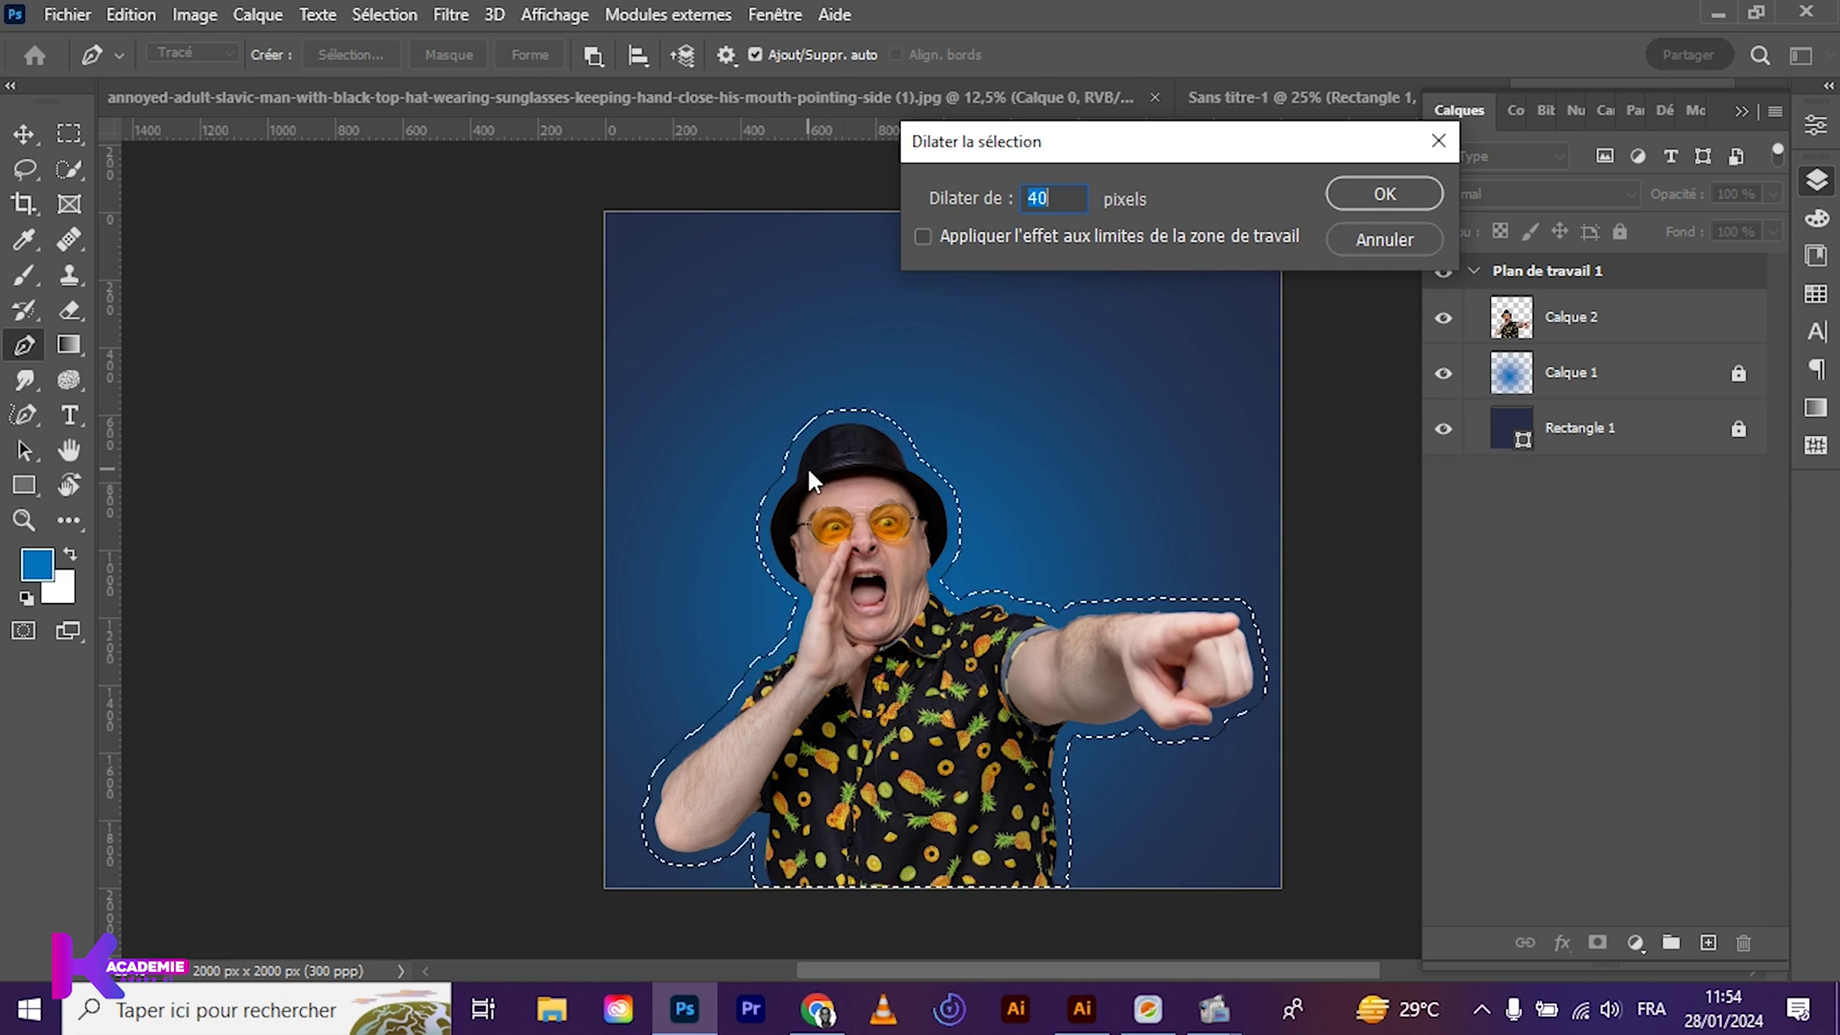
left_click(1384, 192)
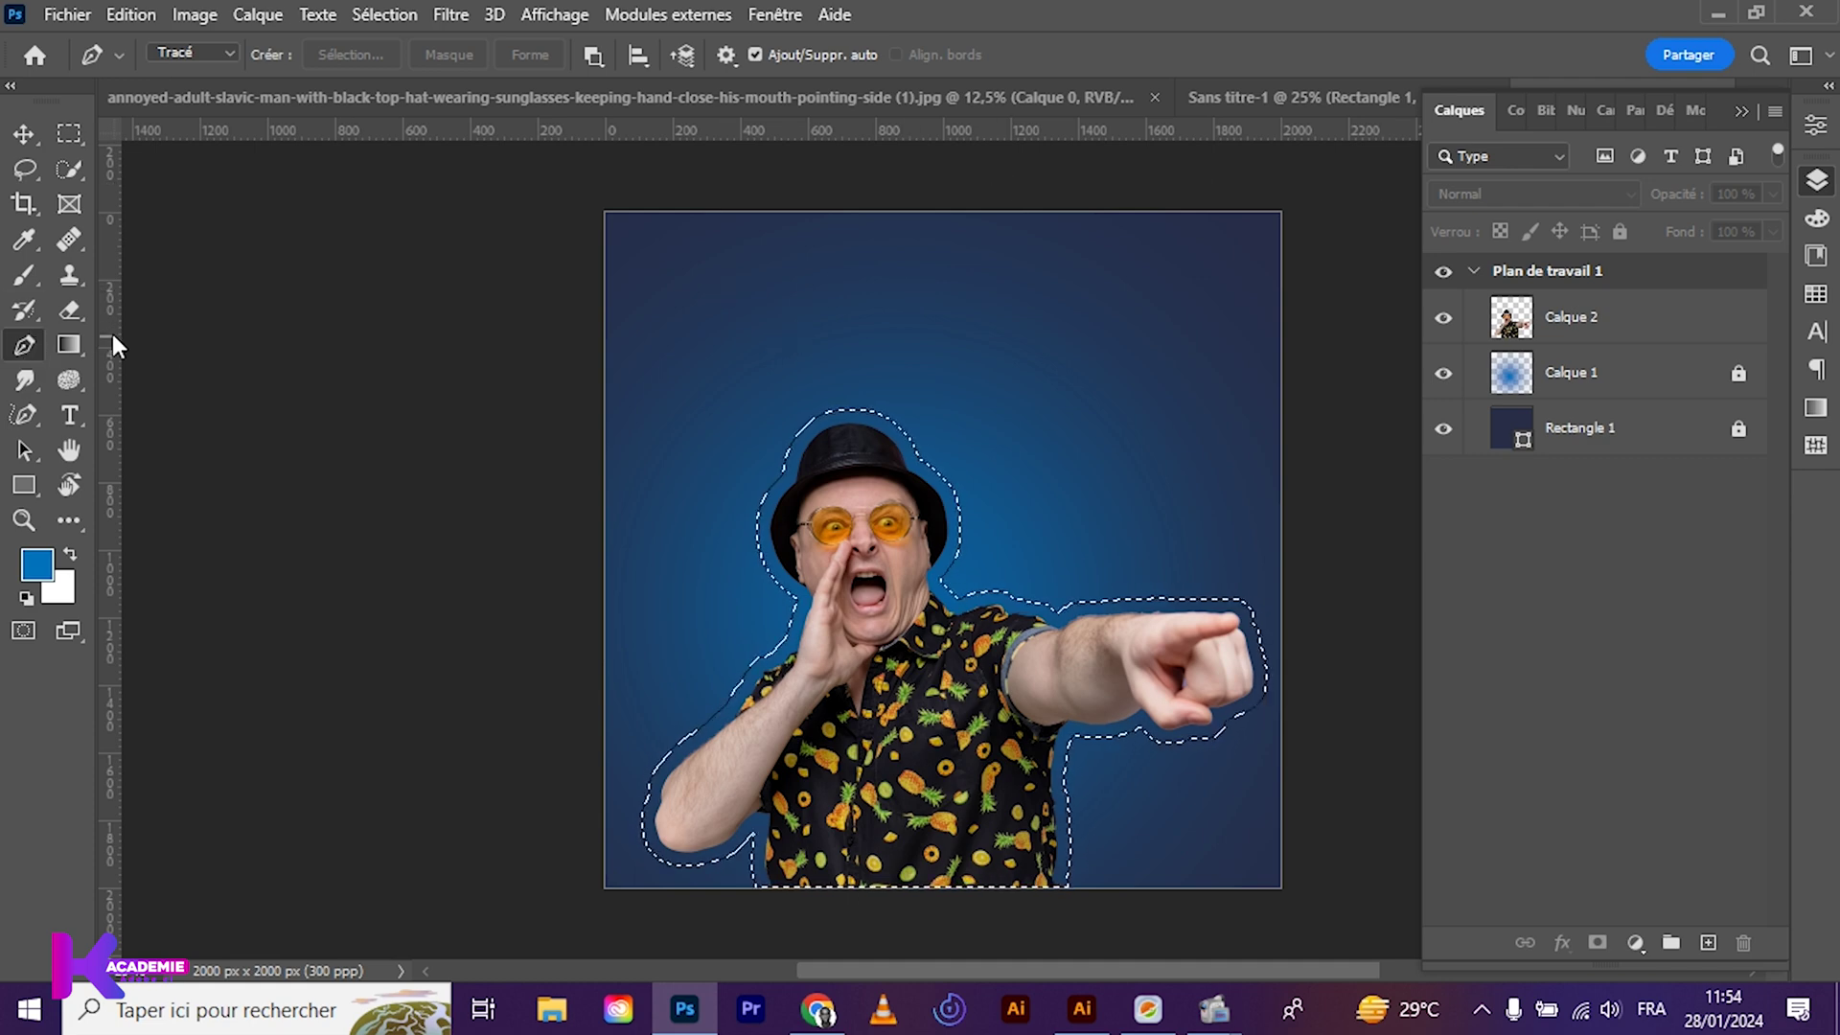
Convert the expanded selection around the man into a work path with a tolerance of 2.0 pixels
left_click(67, 173)
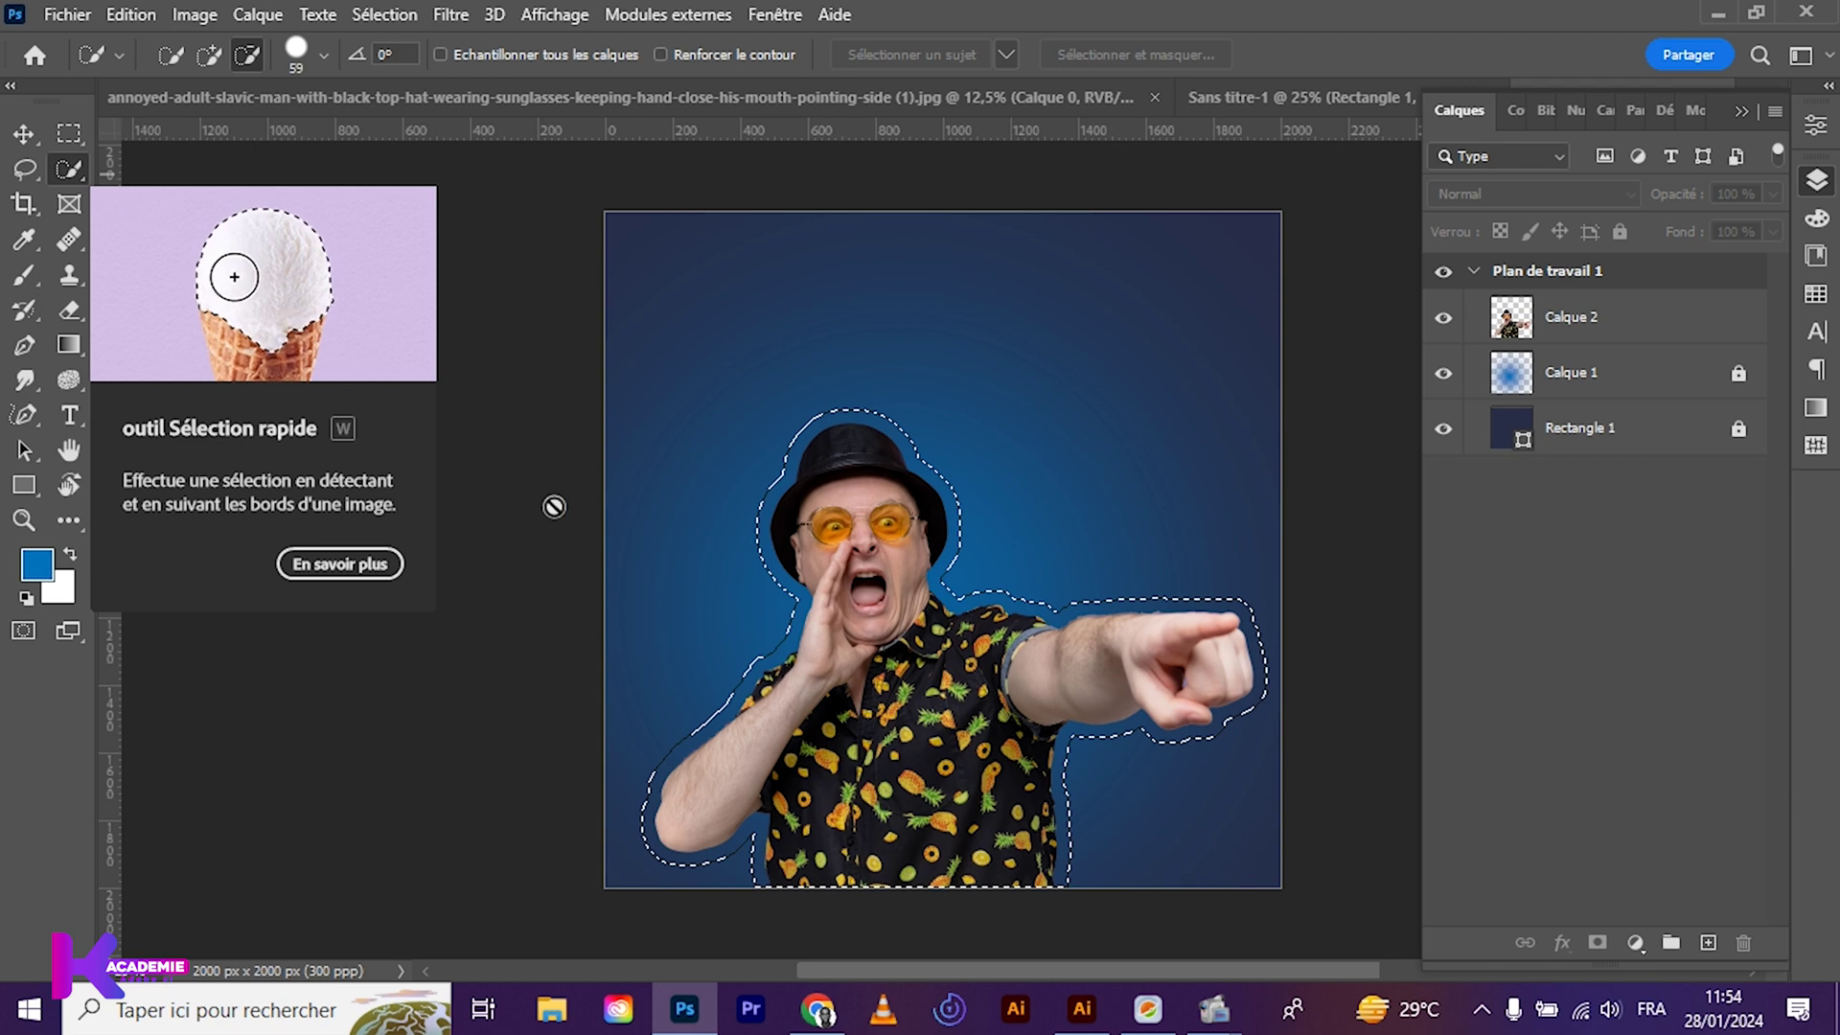
left_click(1613, 336)
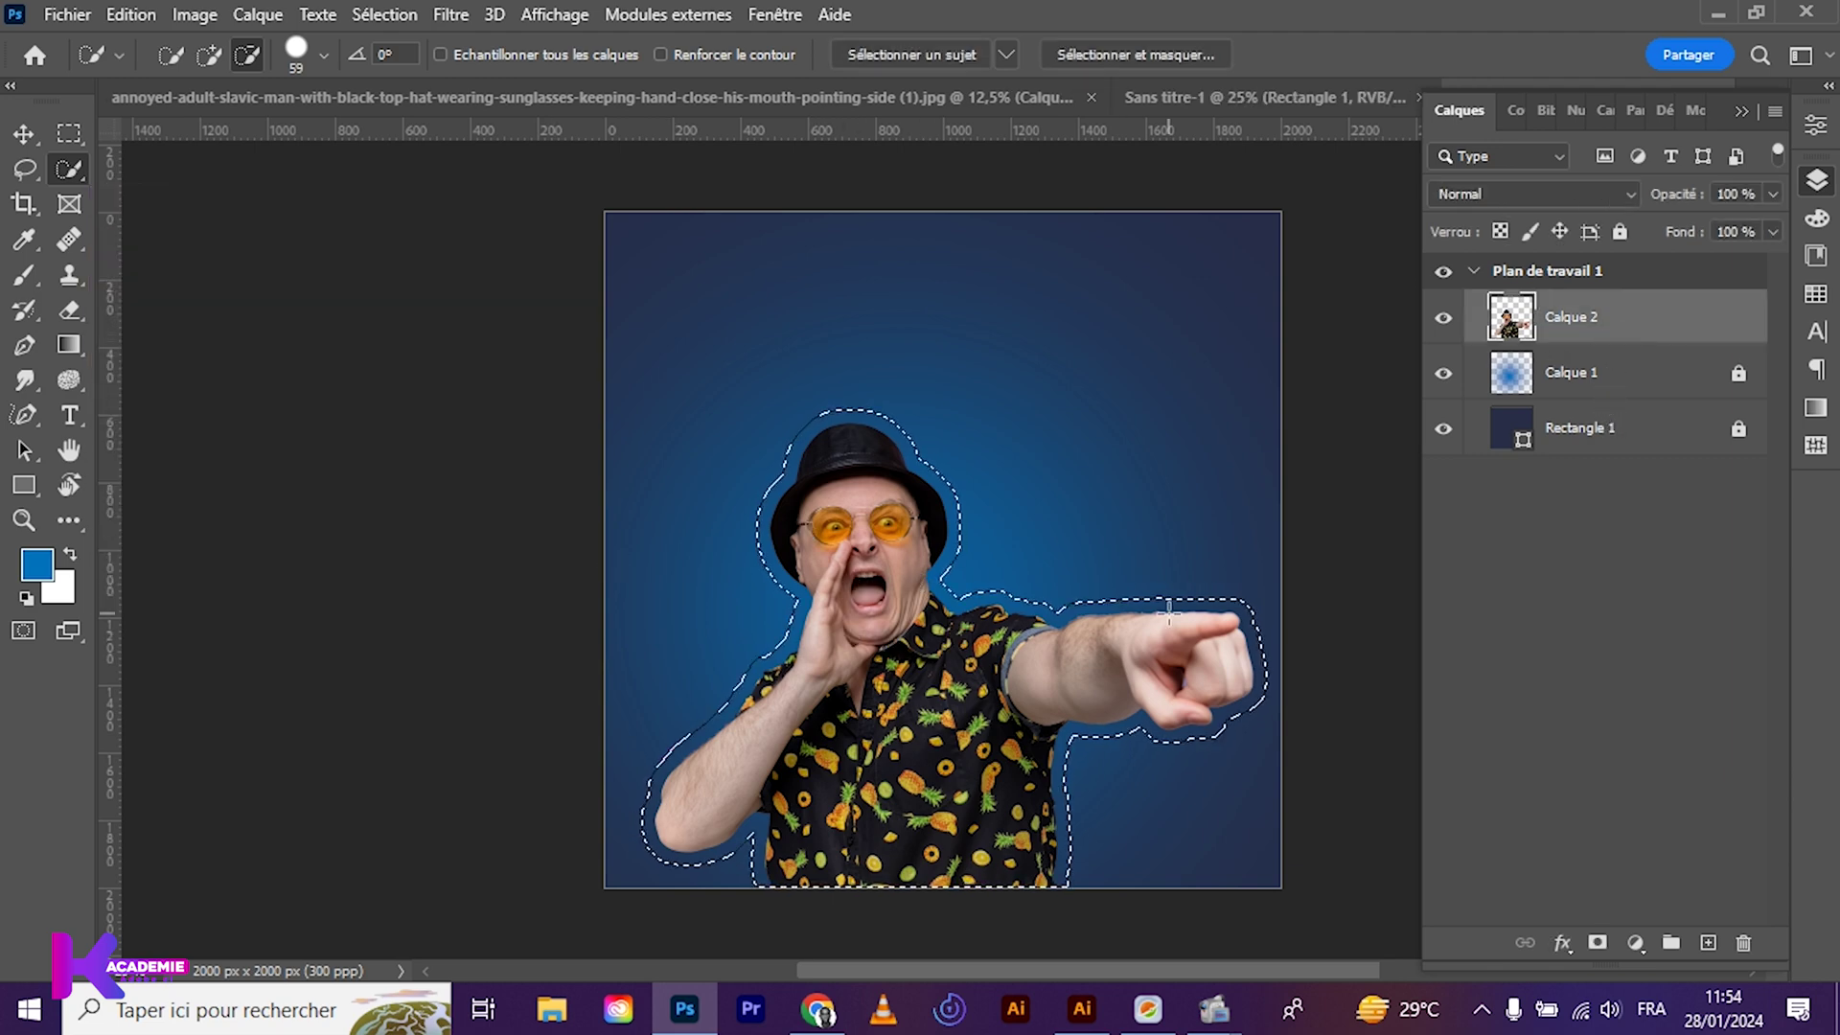
right_click(880, 609)
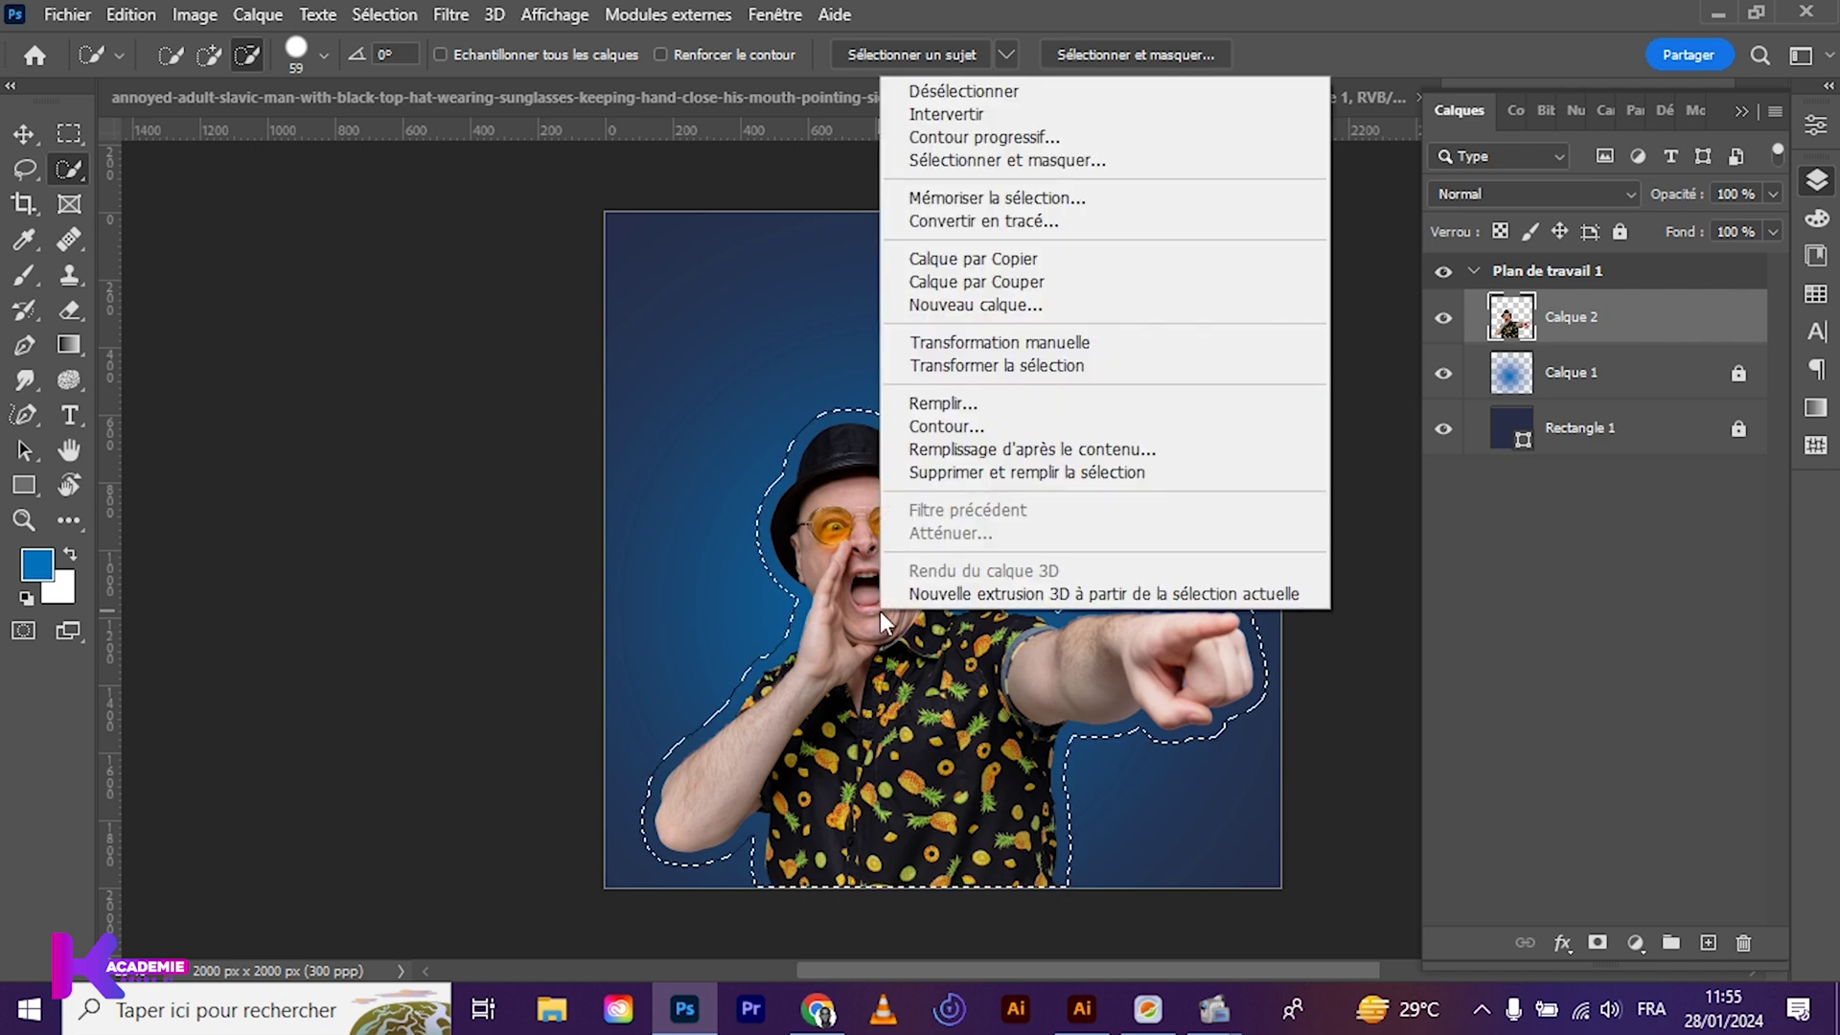
left_click(989, 224)
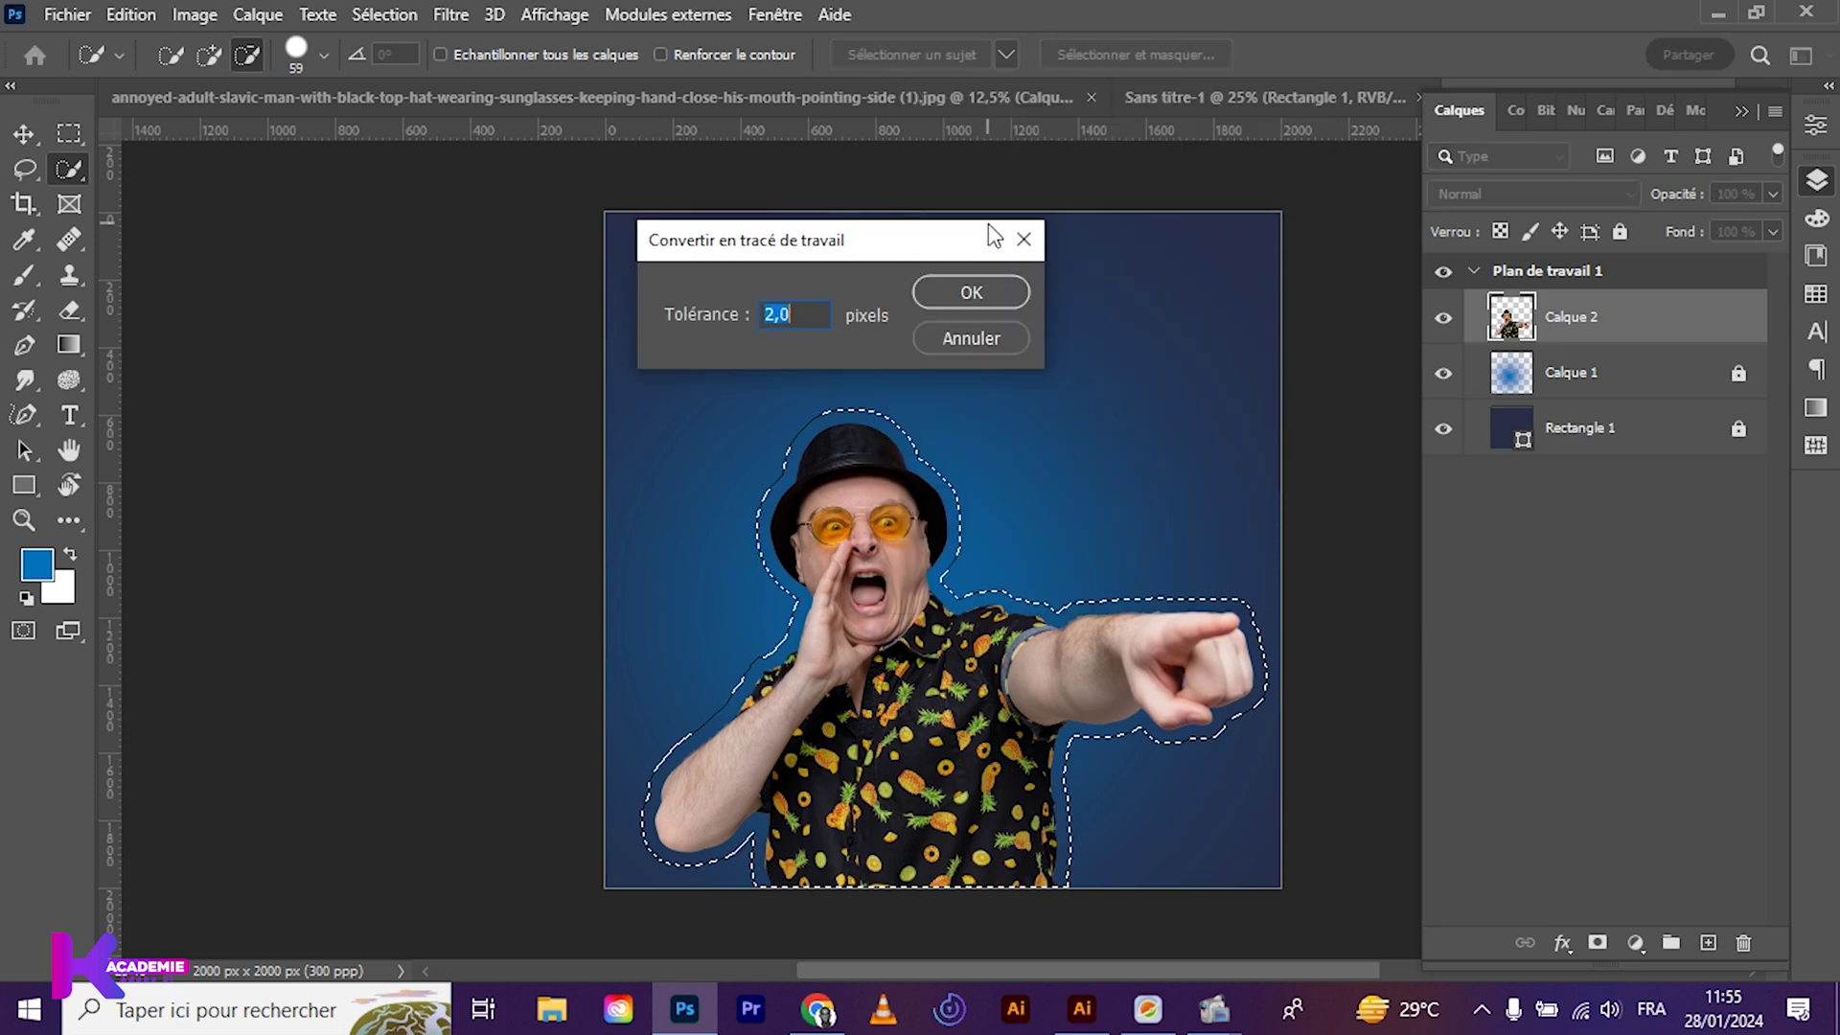
left_click(962, 293)
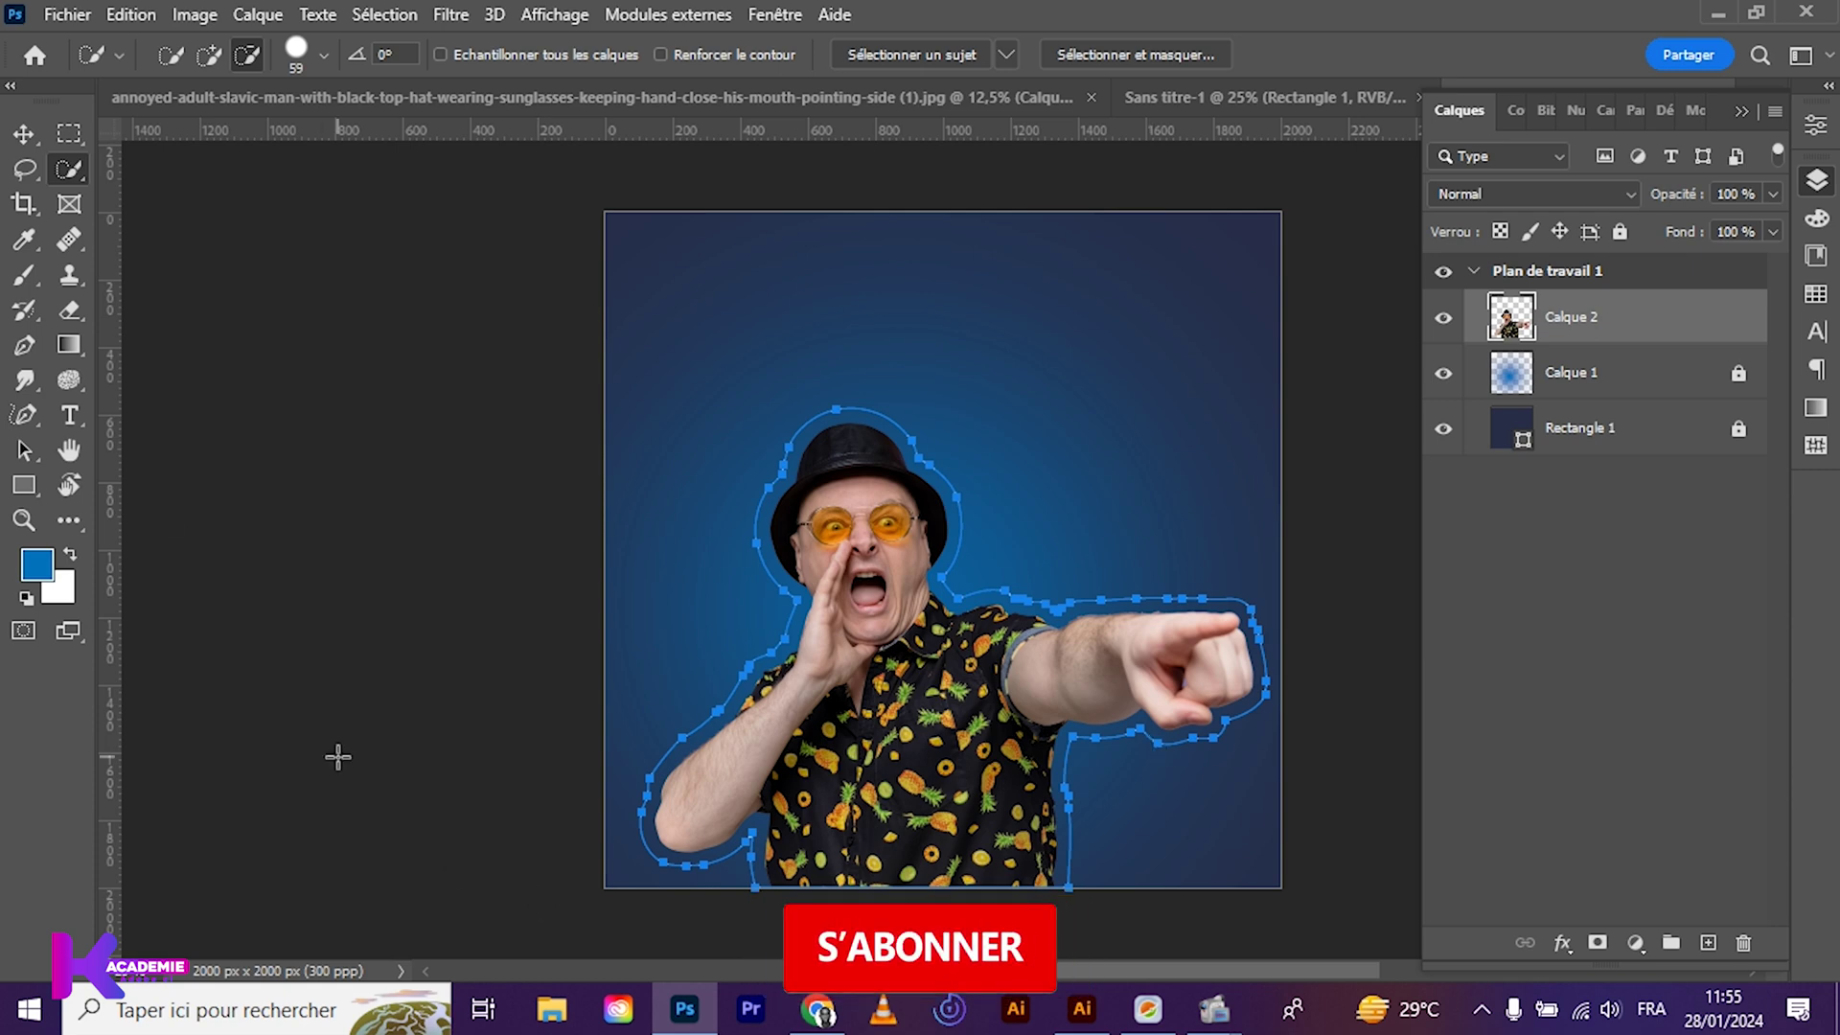
Create a shape layer from the work path and place it directly below the man's layer
left_click(30, 347)
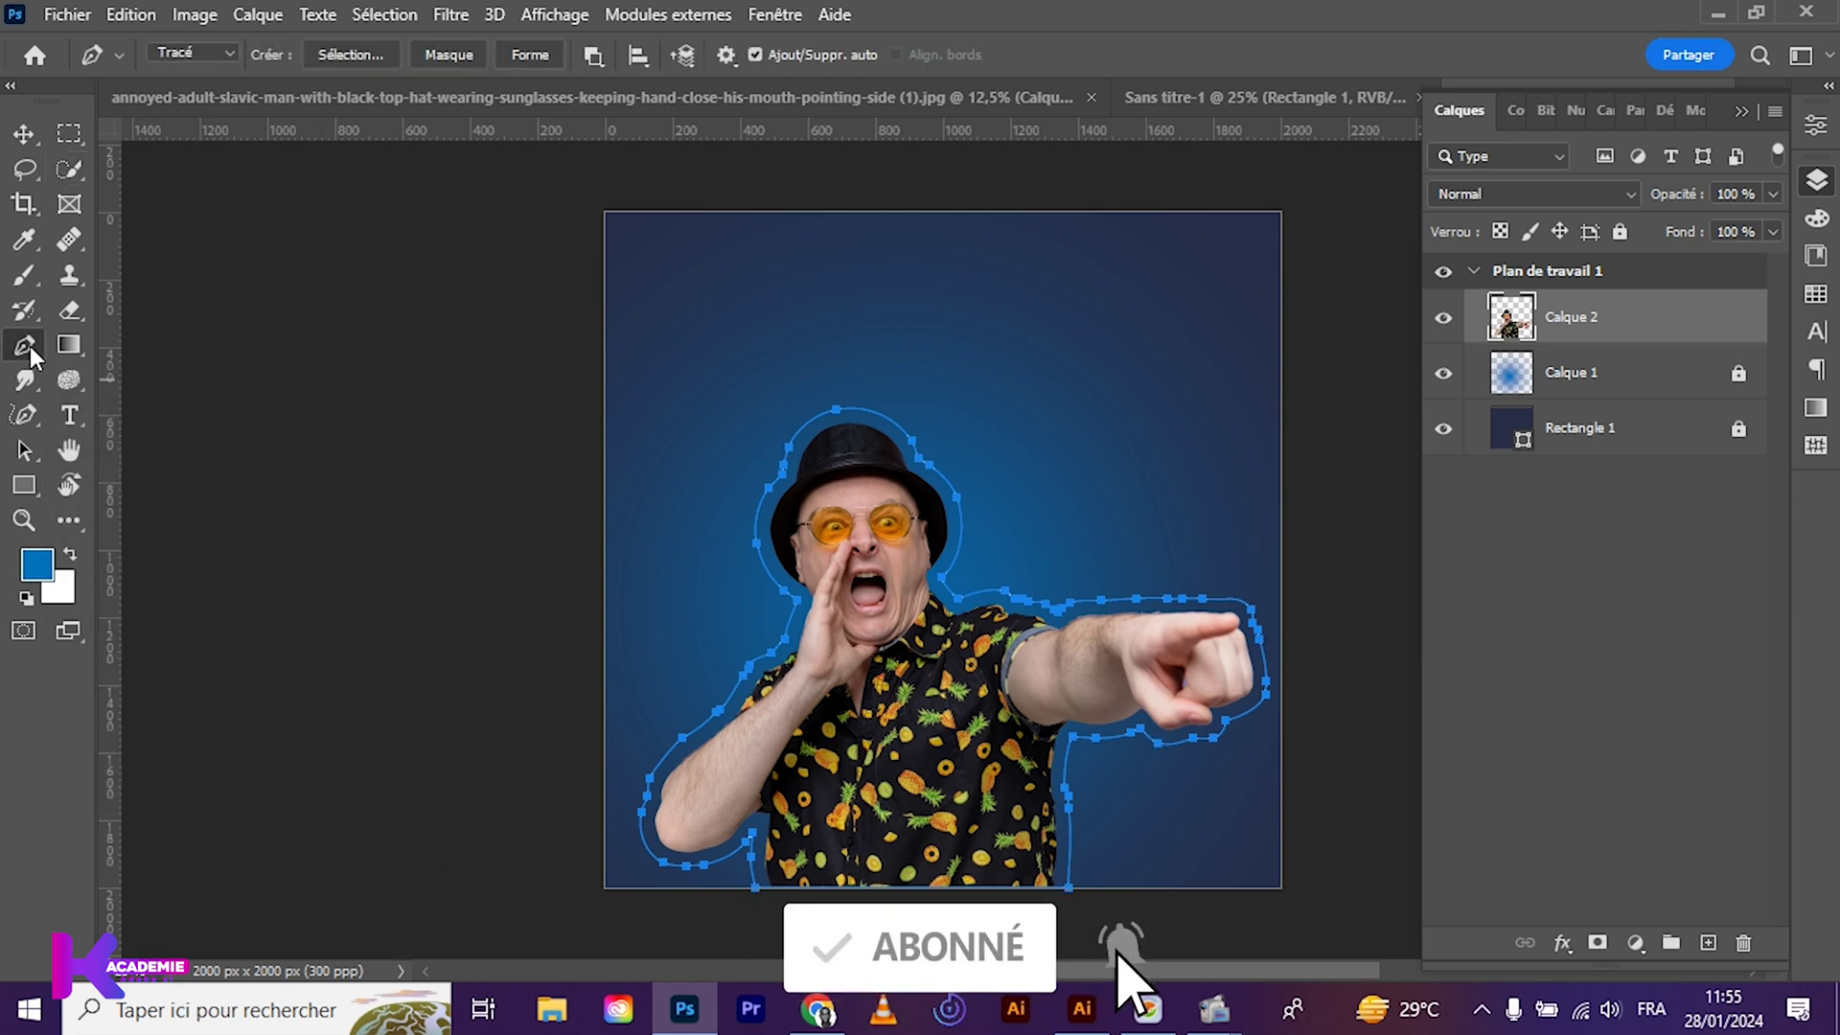
left_click(521, 56)
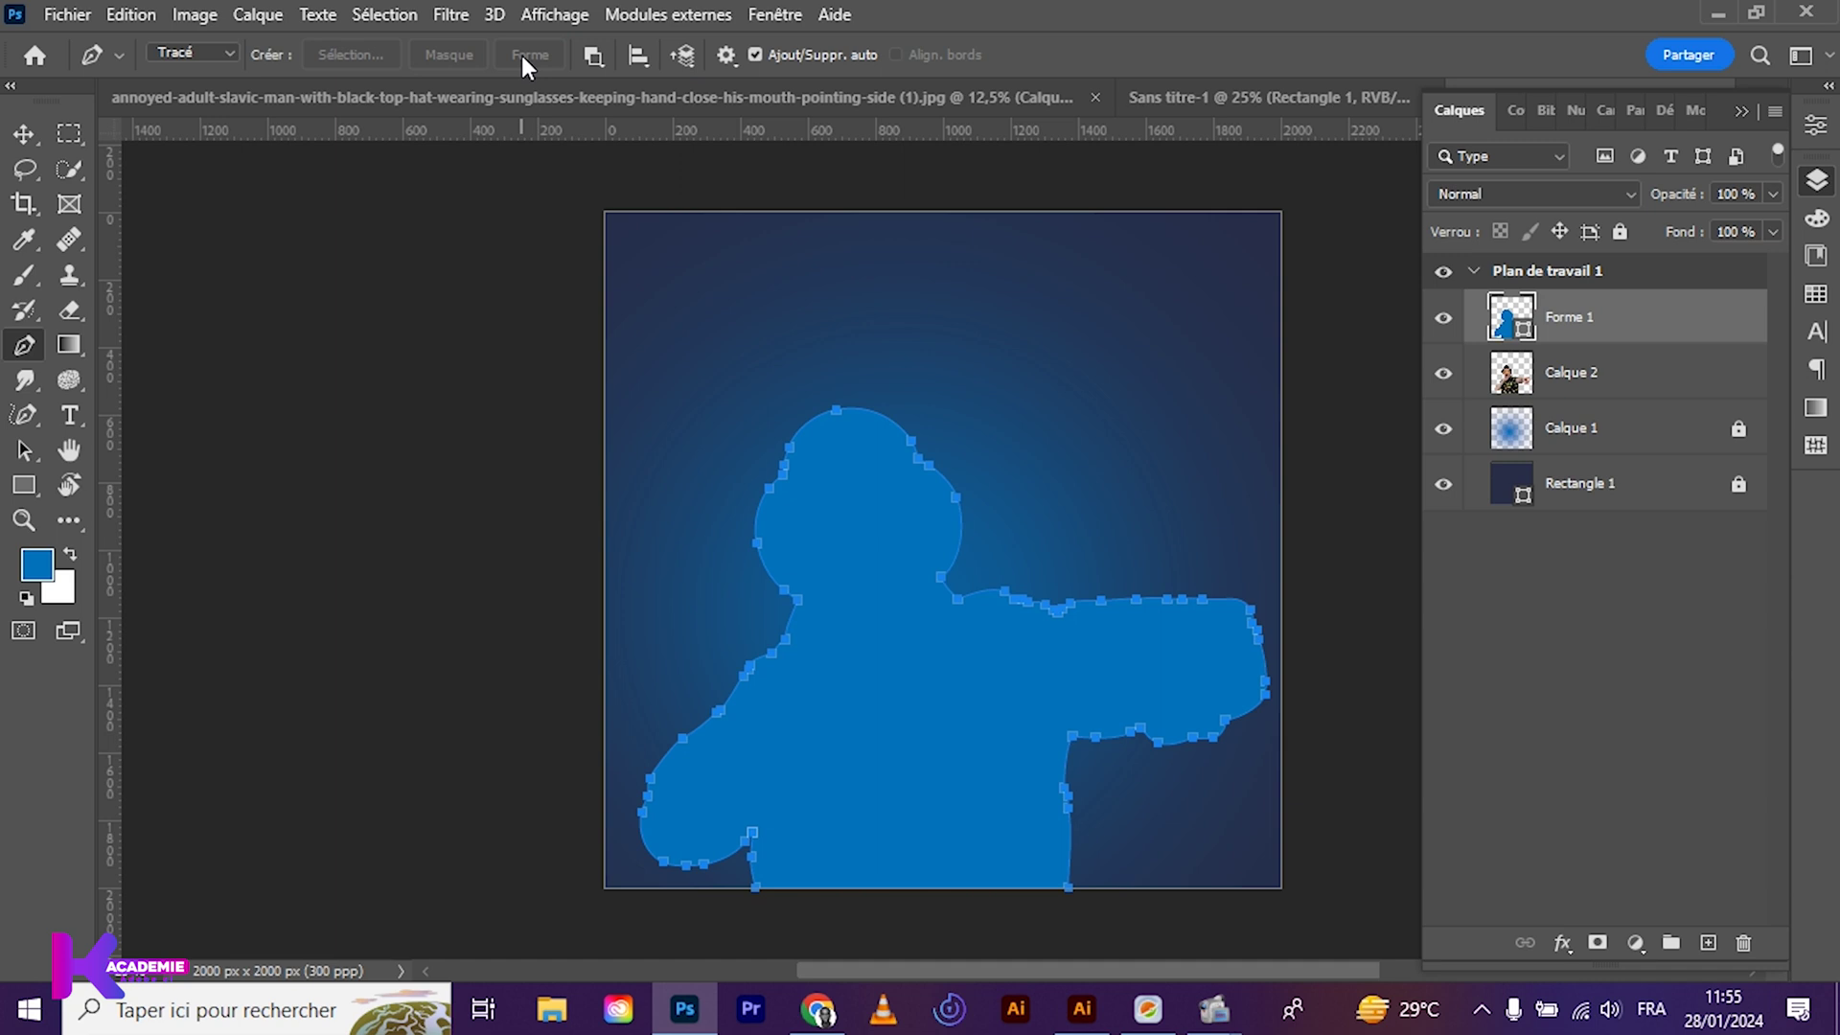
left_click_drag(1576, 316, 1581, 384)
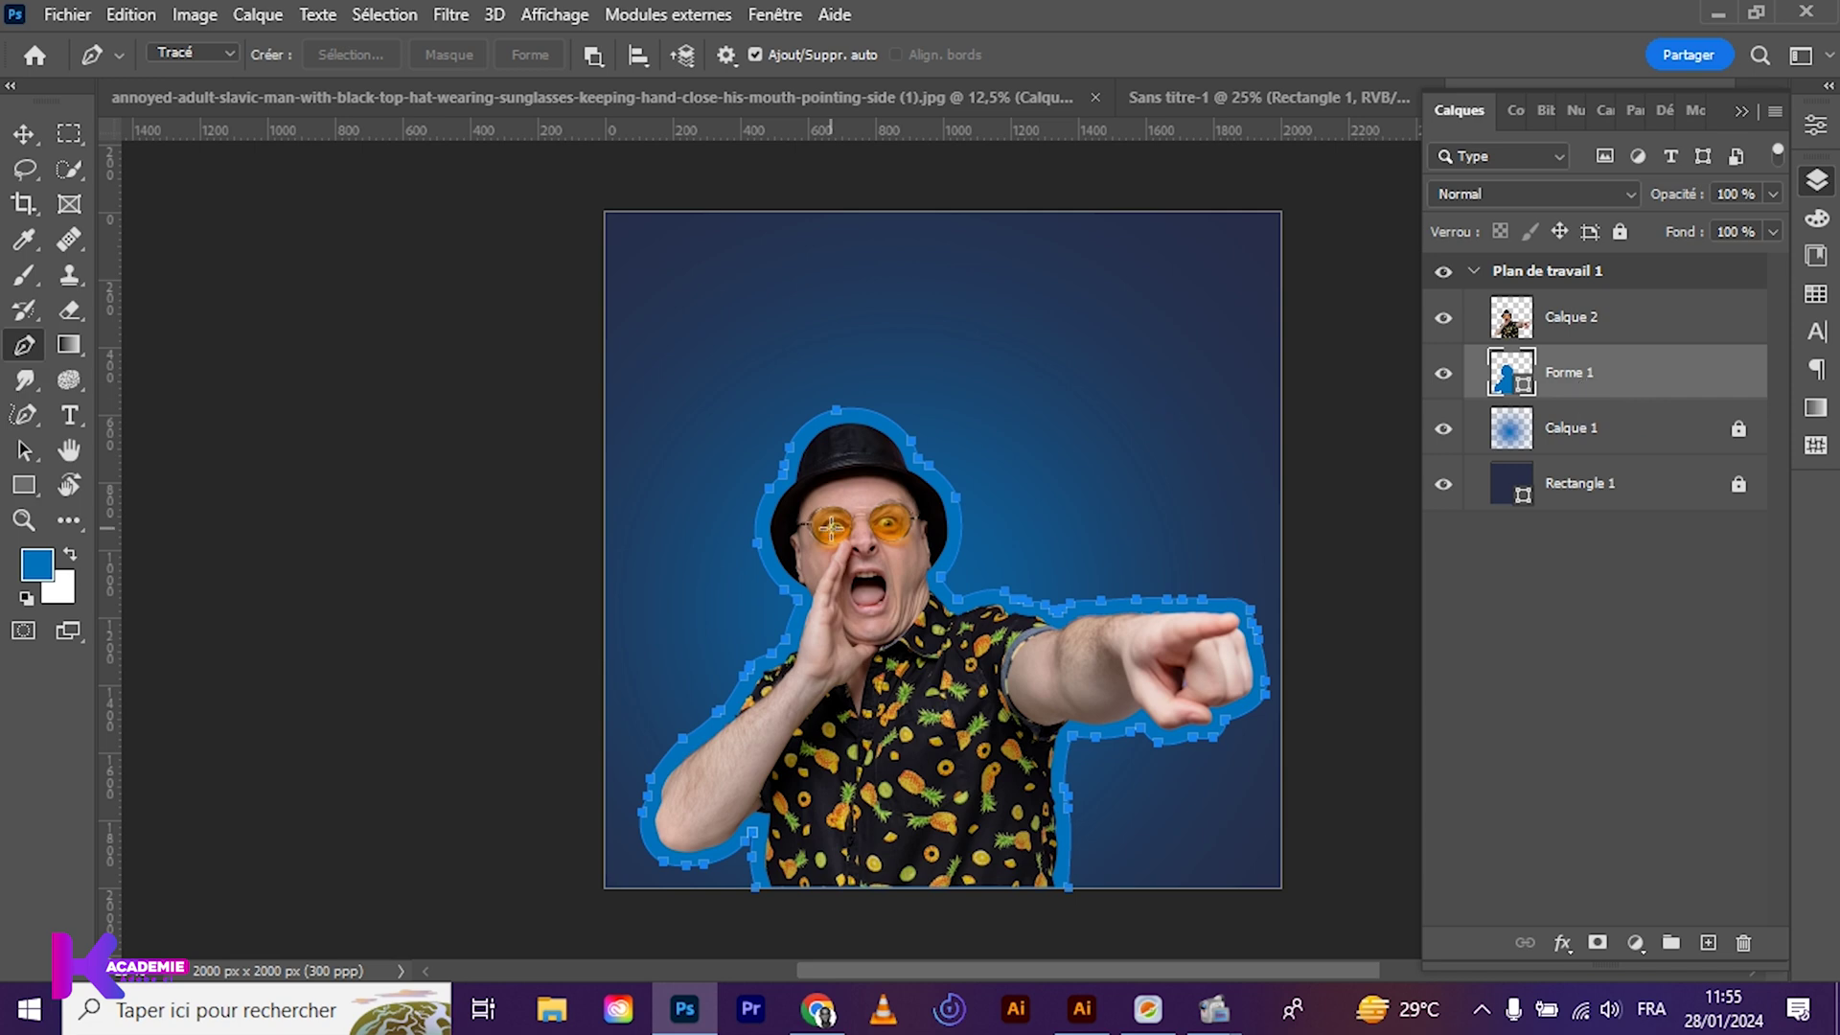
Remove the fill of the silhouette shape and give it a white stroke
left_click(186, 50)
left_click(184, 76)
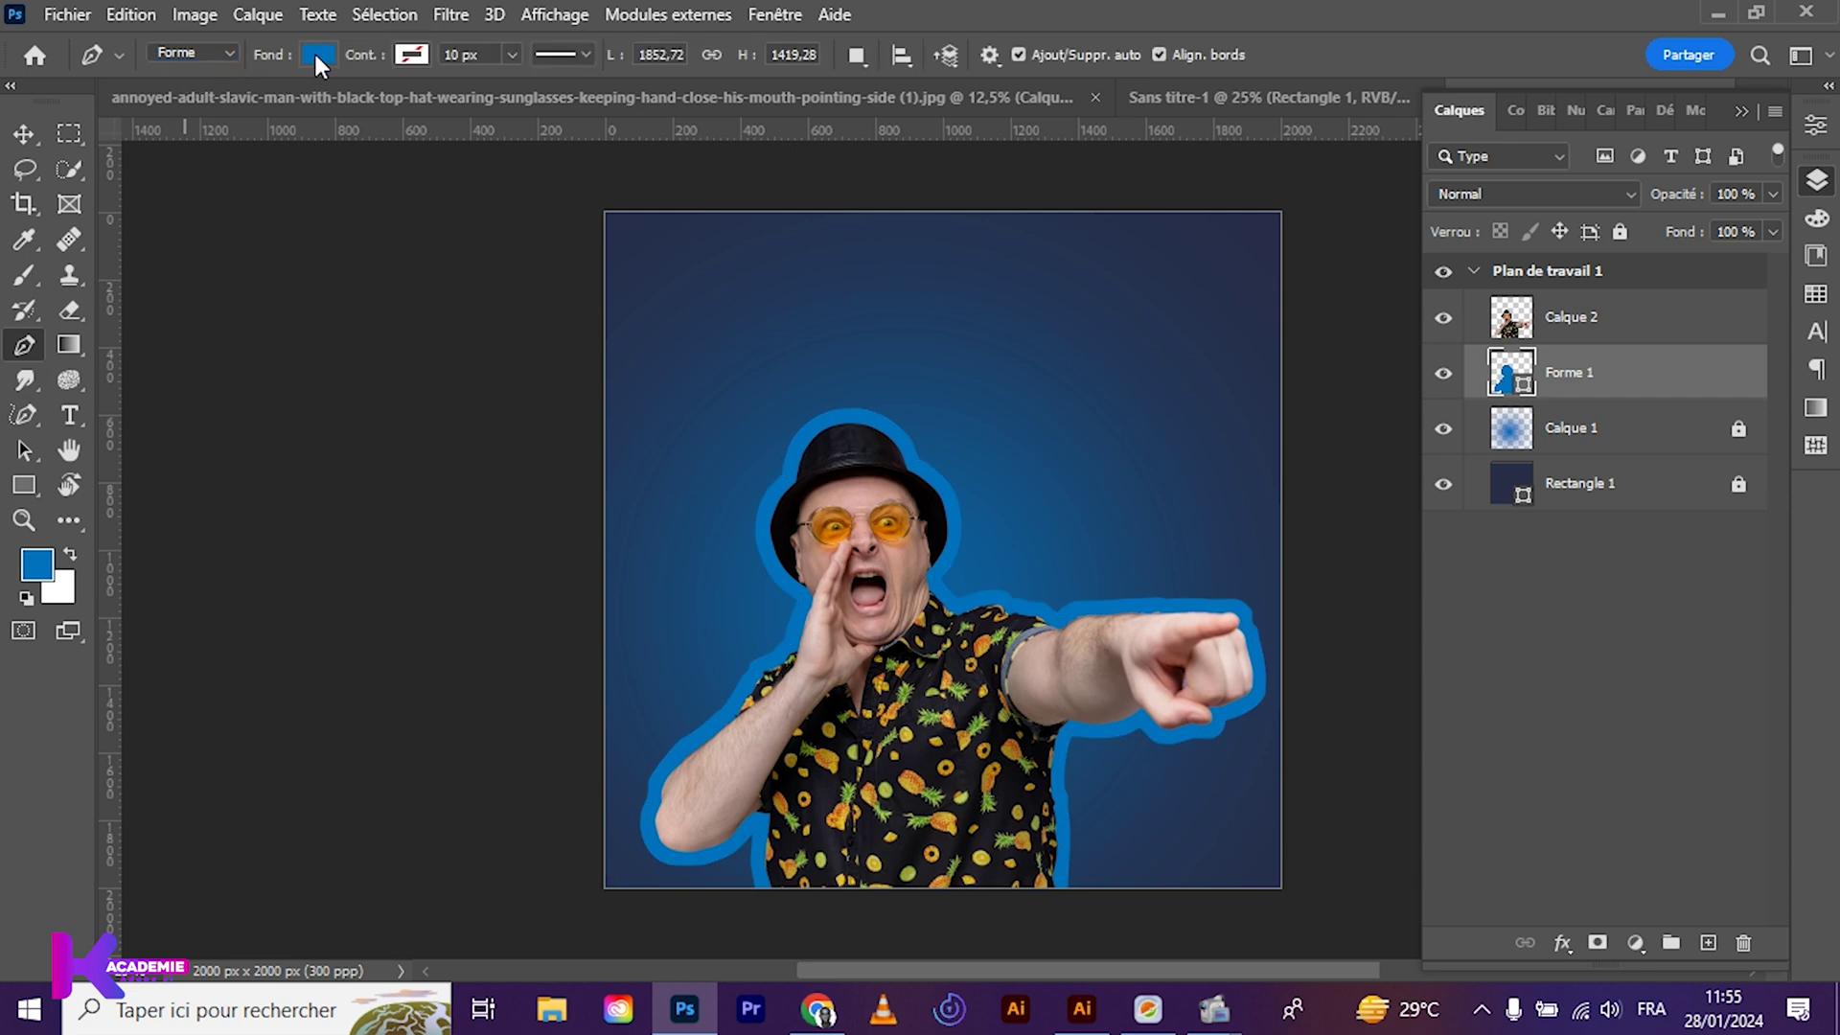
left_click(317, 57)
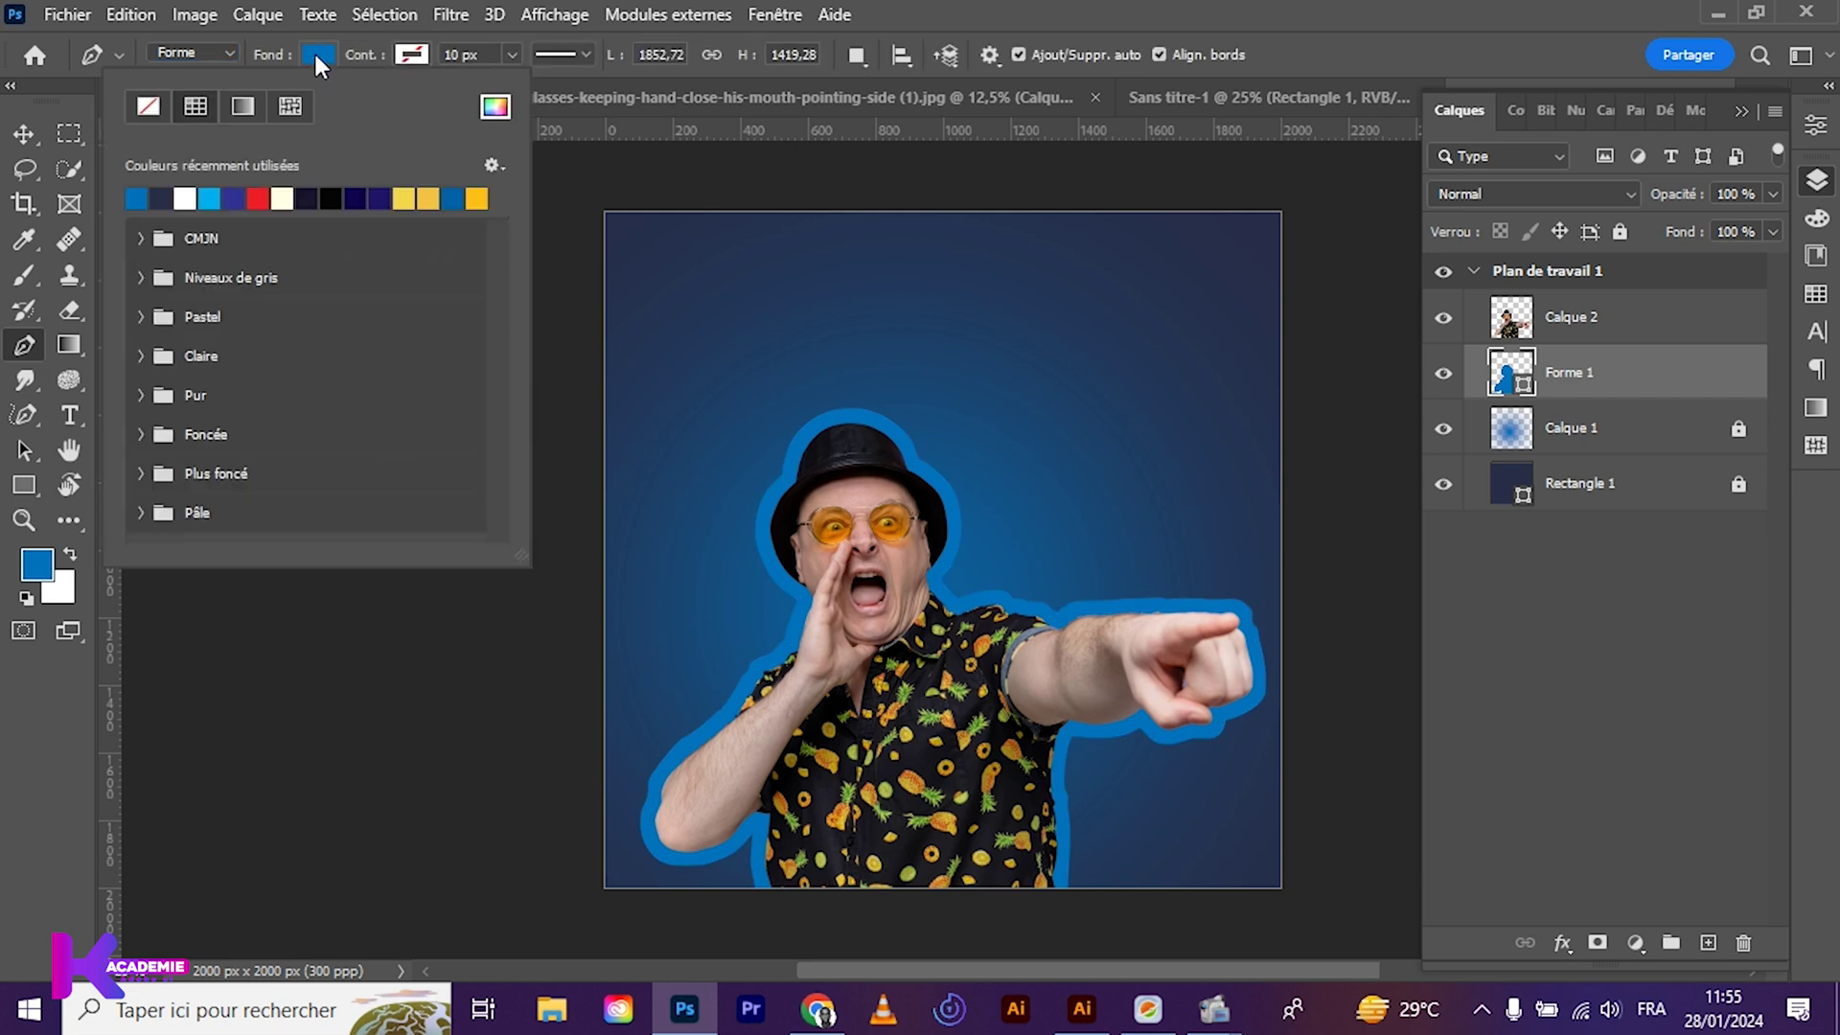
left_click(151, 105)
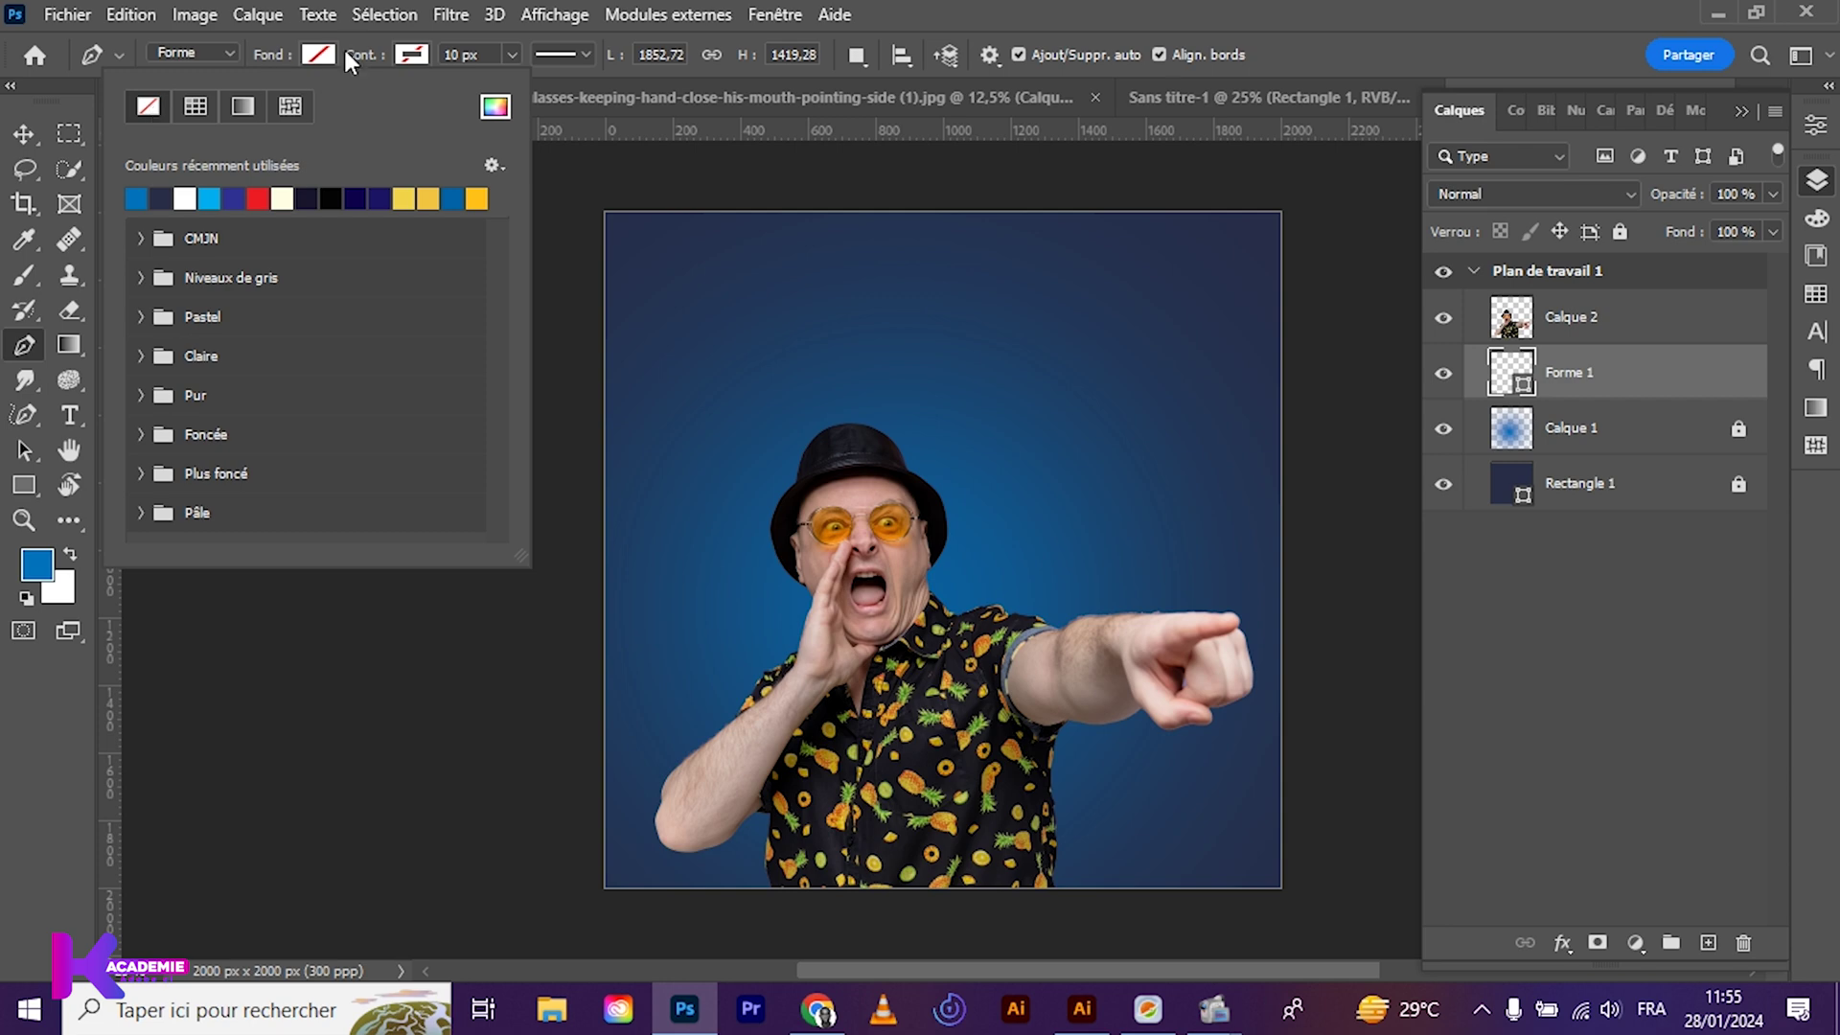
left_click(419, 61)
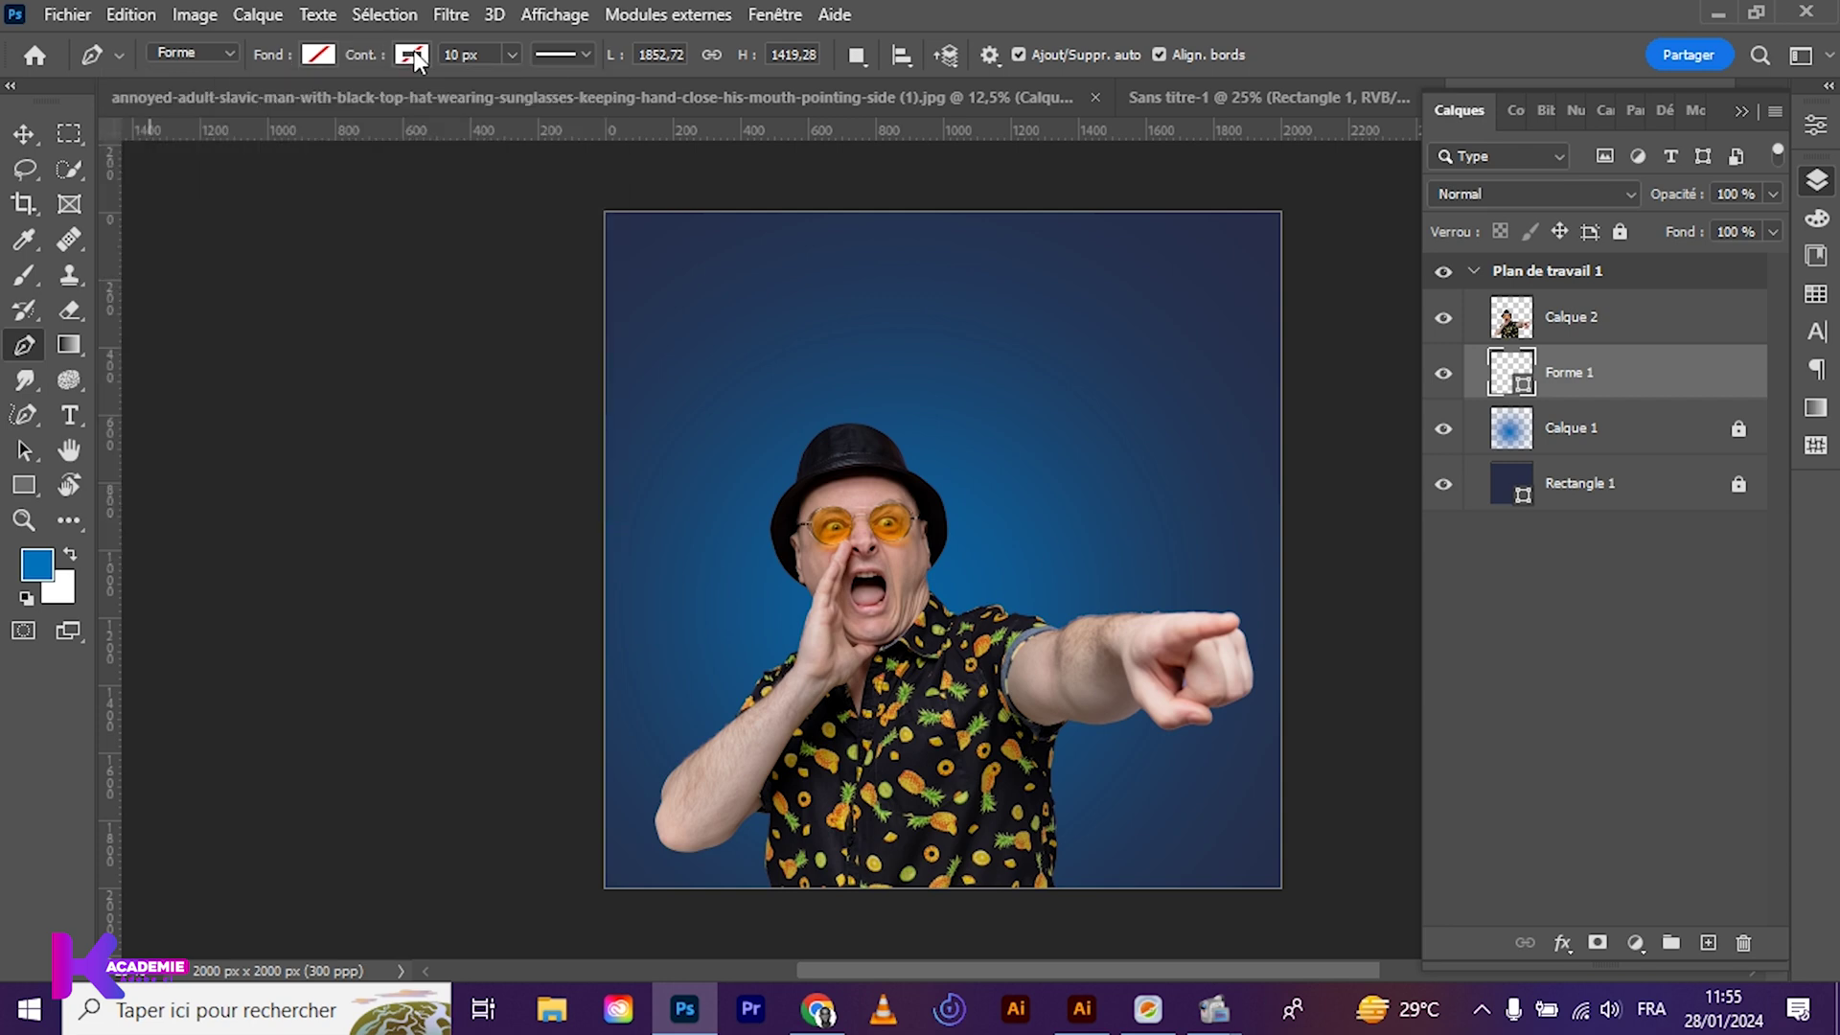
left_click(415, 57)
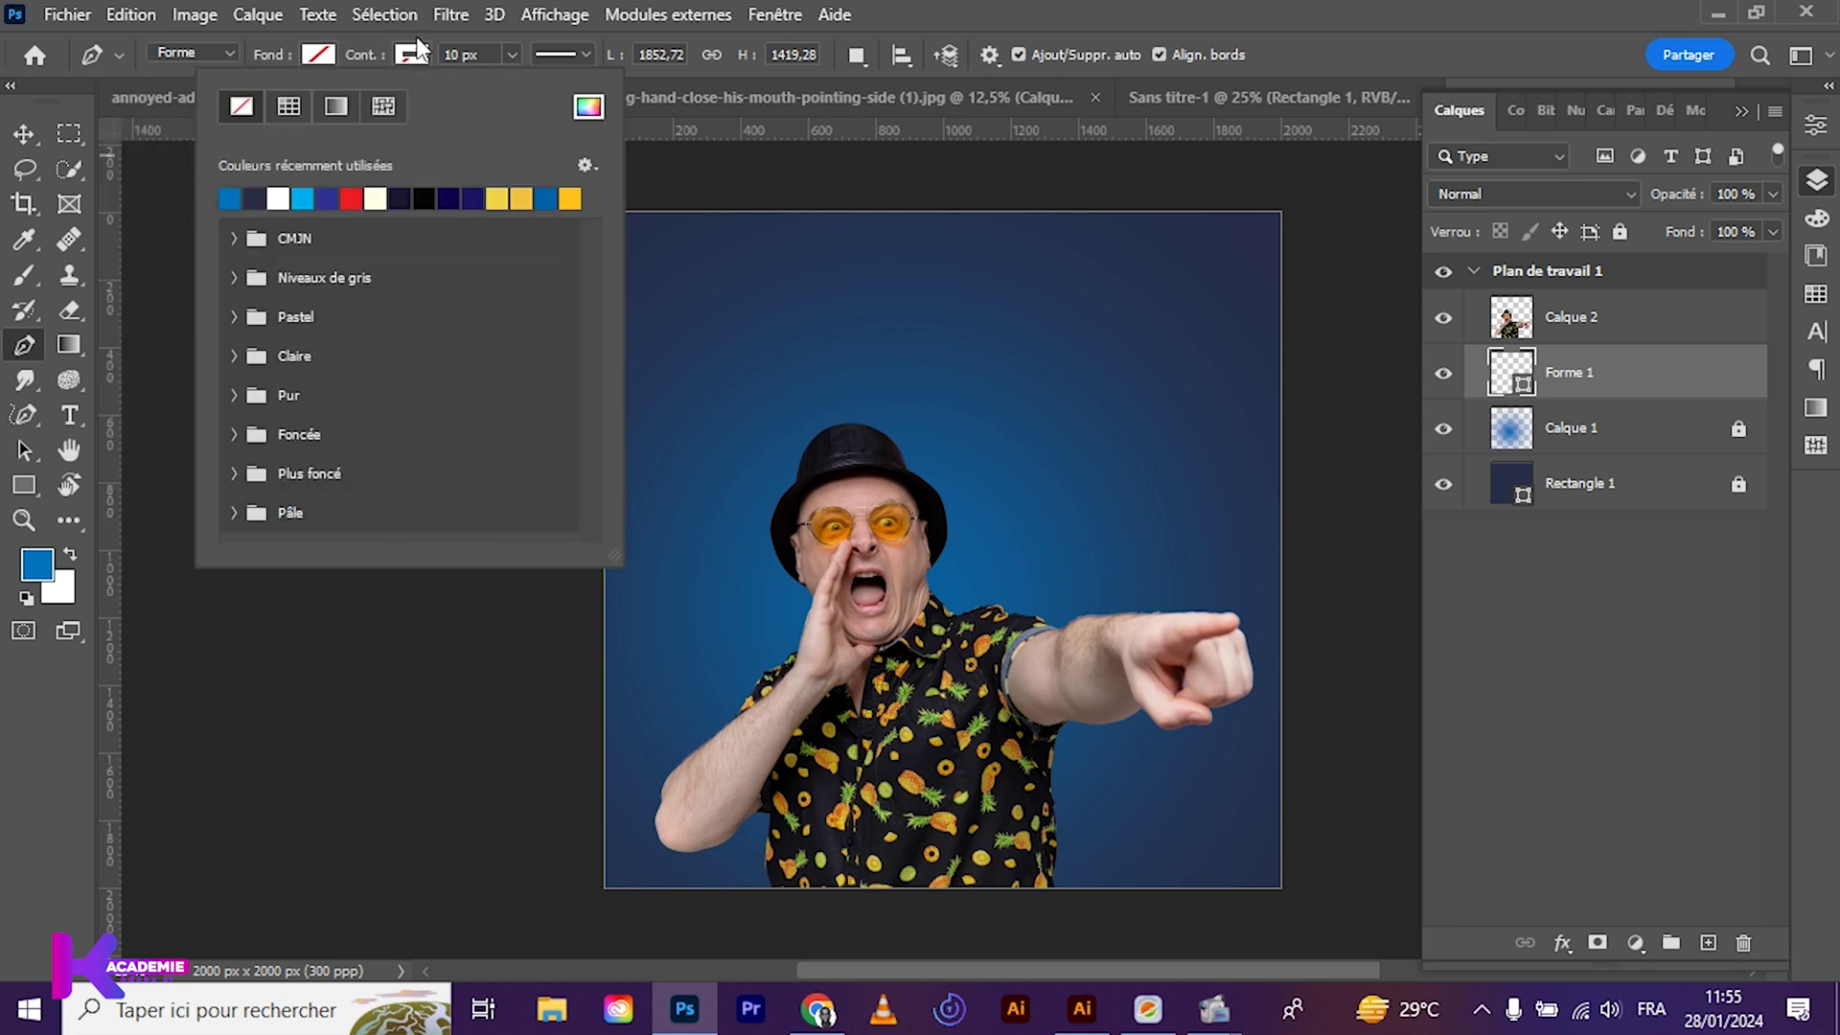
left_click(278, 196)
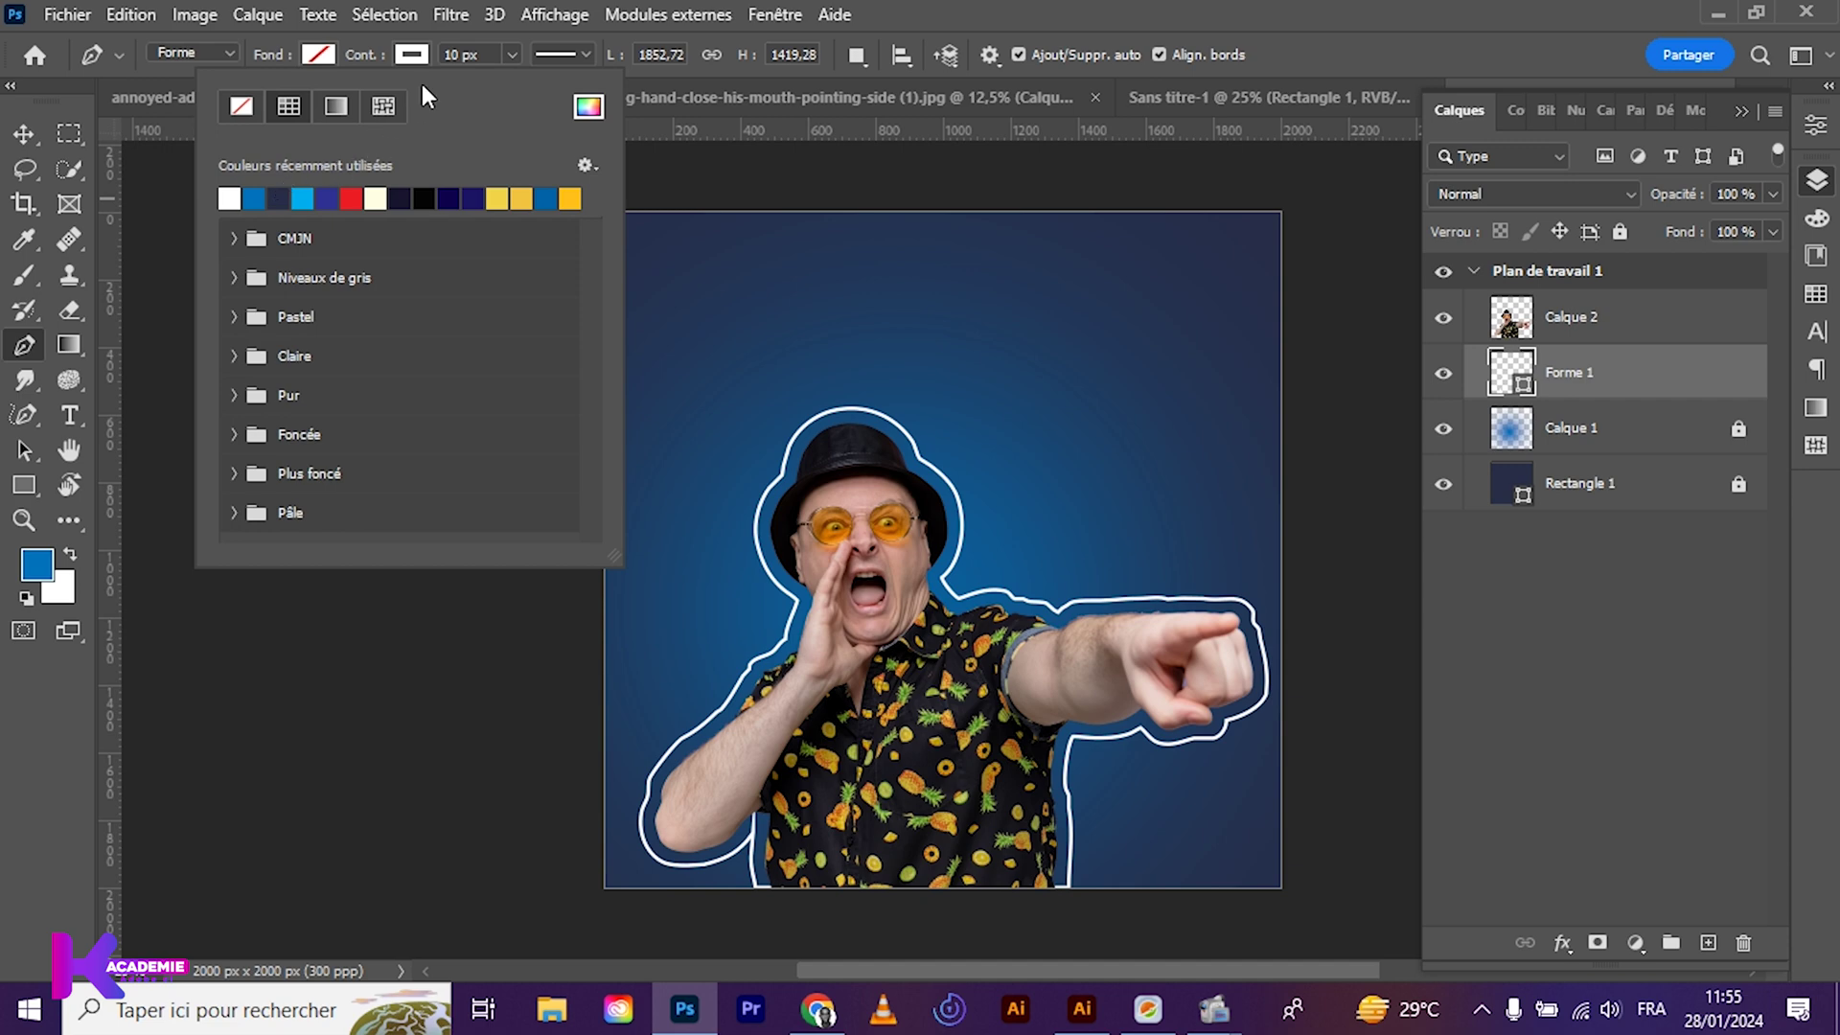
Set the silhouette shape's stroke width to 13 px with a dashed line style, and leave the layer deselected
left_click(481, 58)
left_click(482, 55)
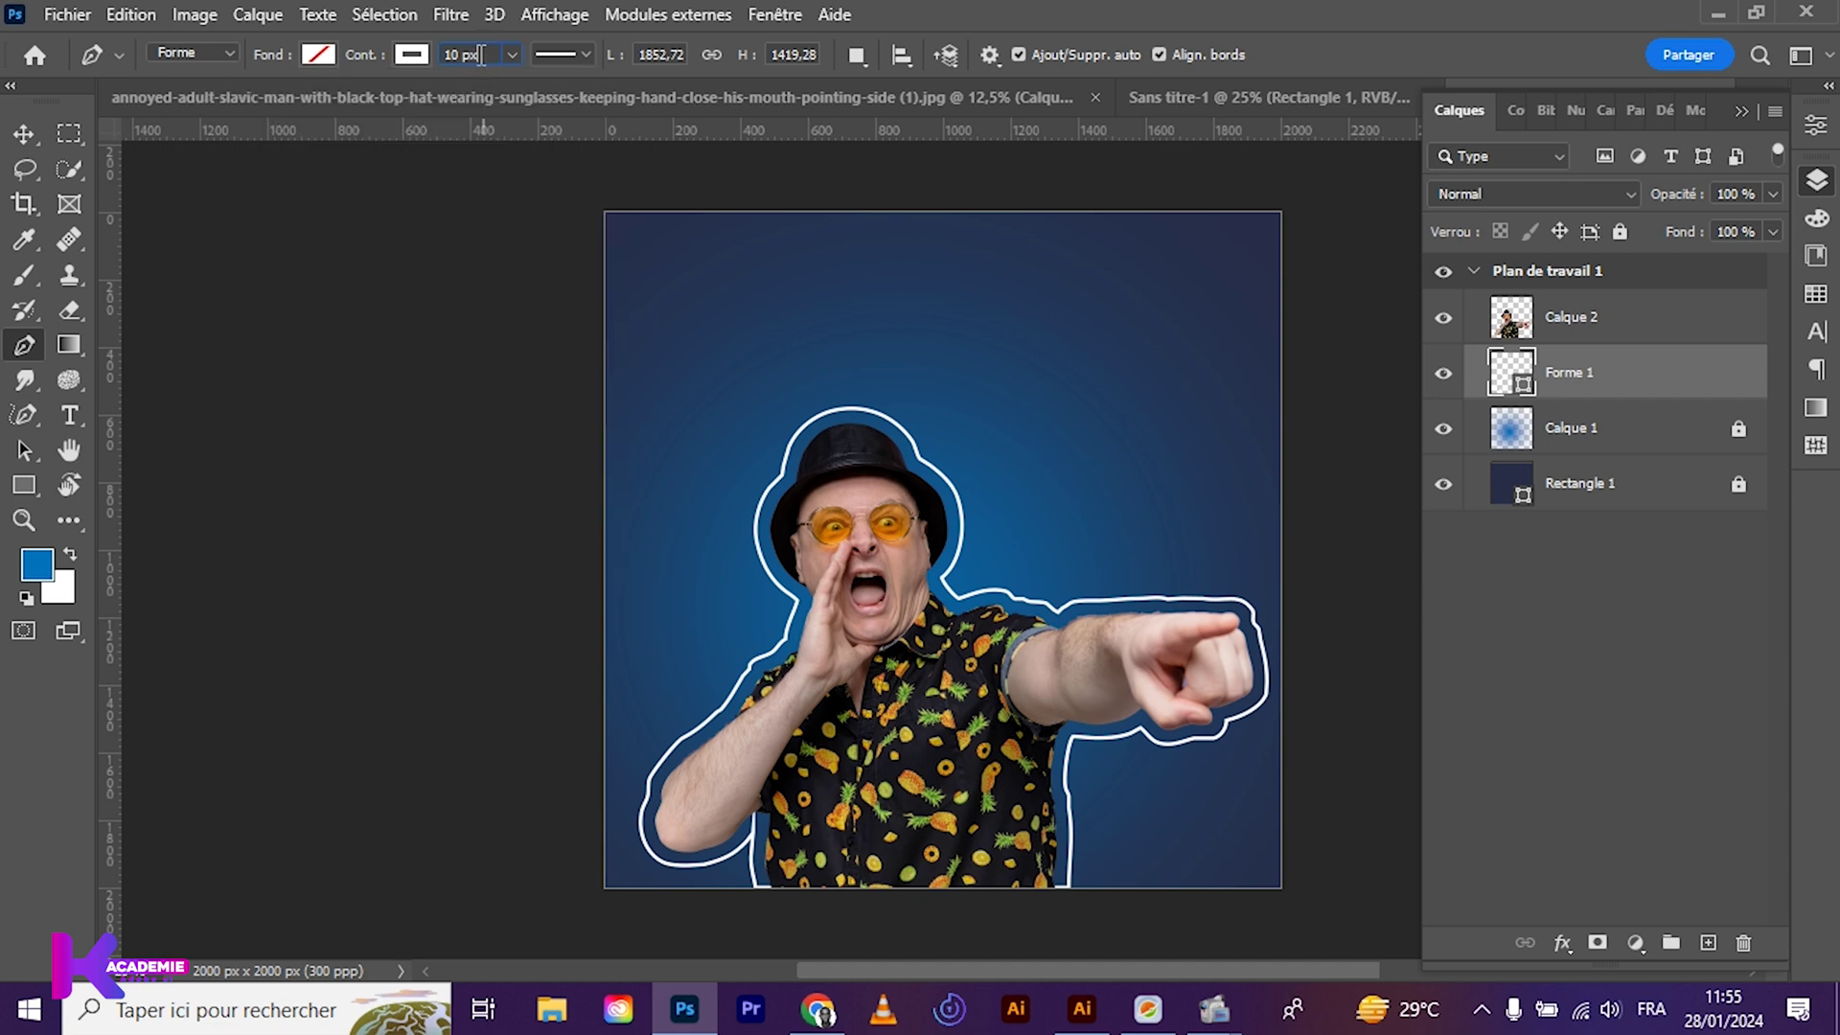
key("Up")
key("Return")
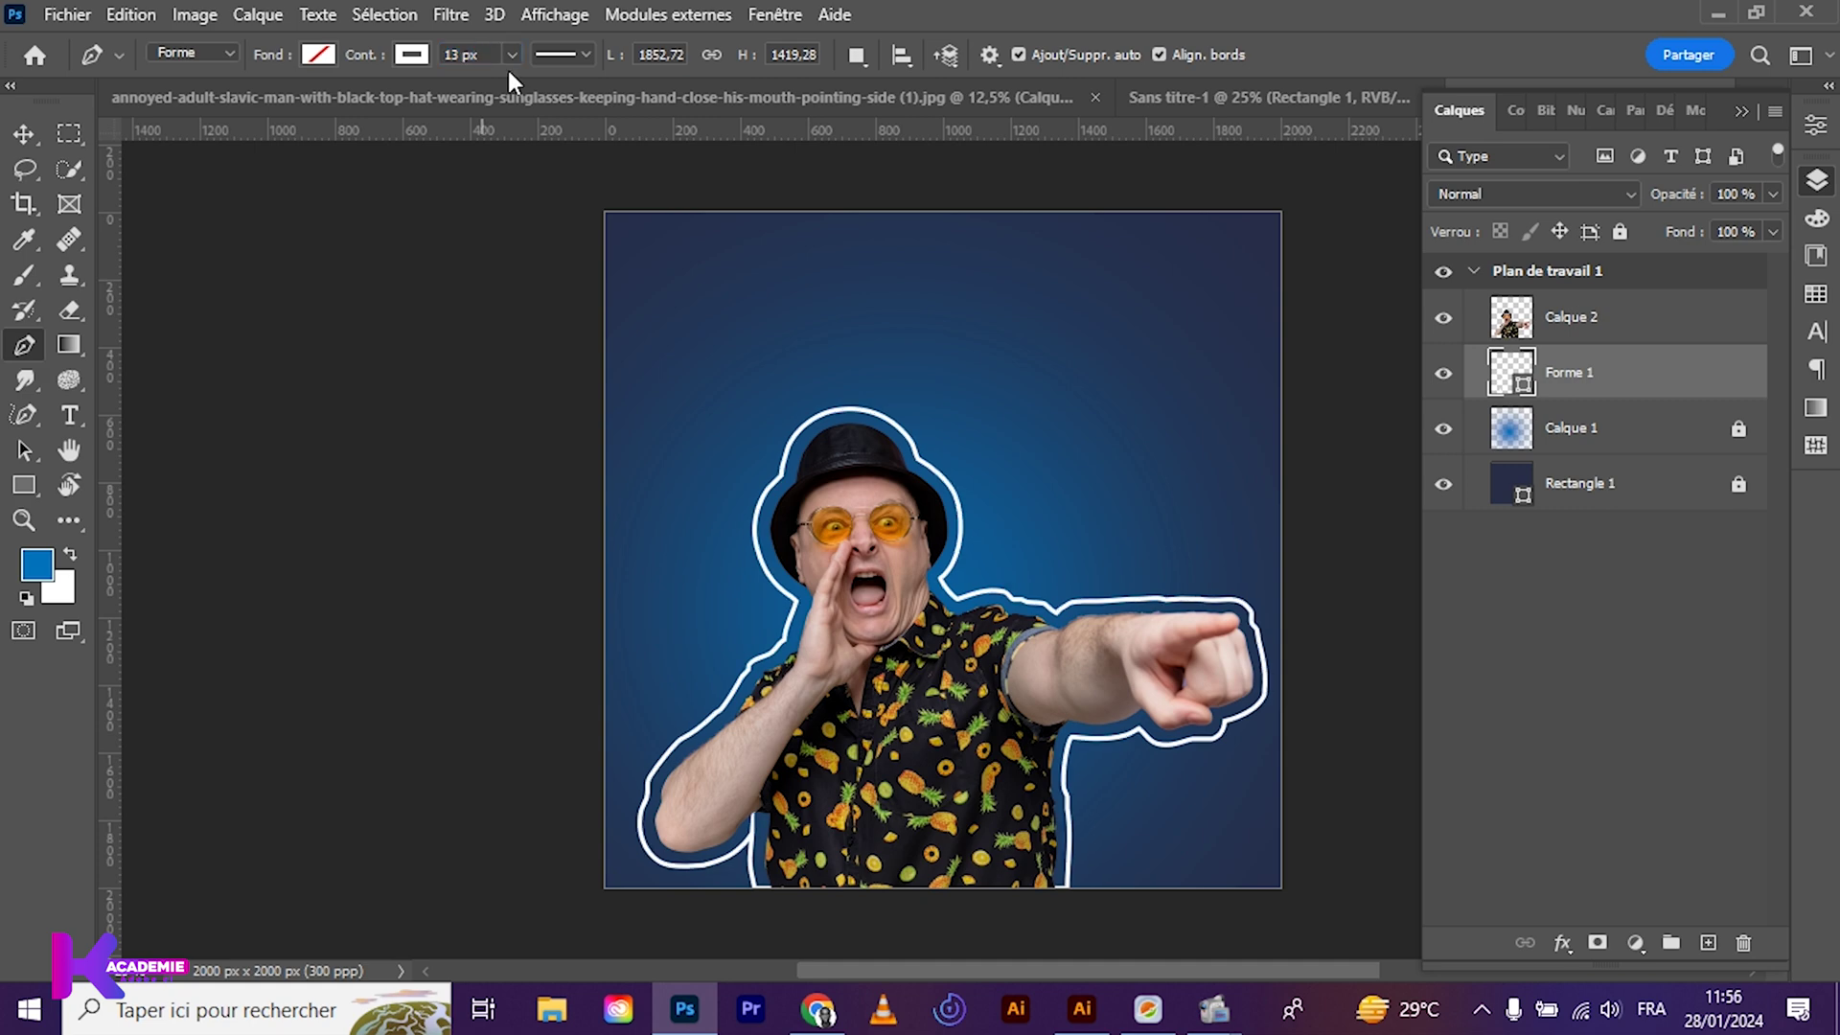
left_click(582, 50)
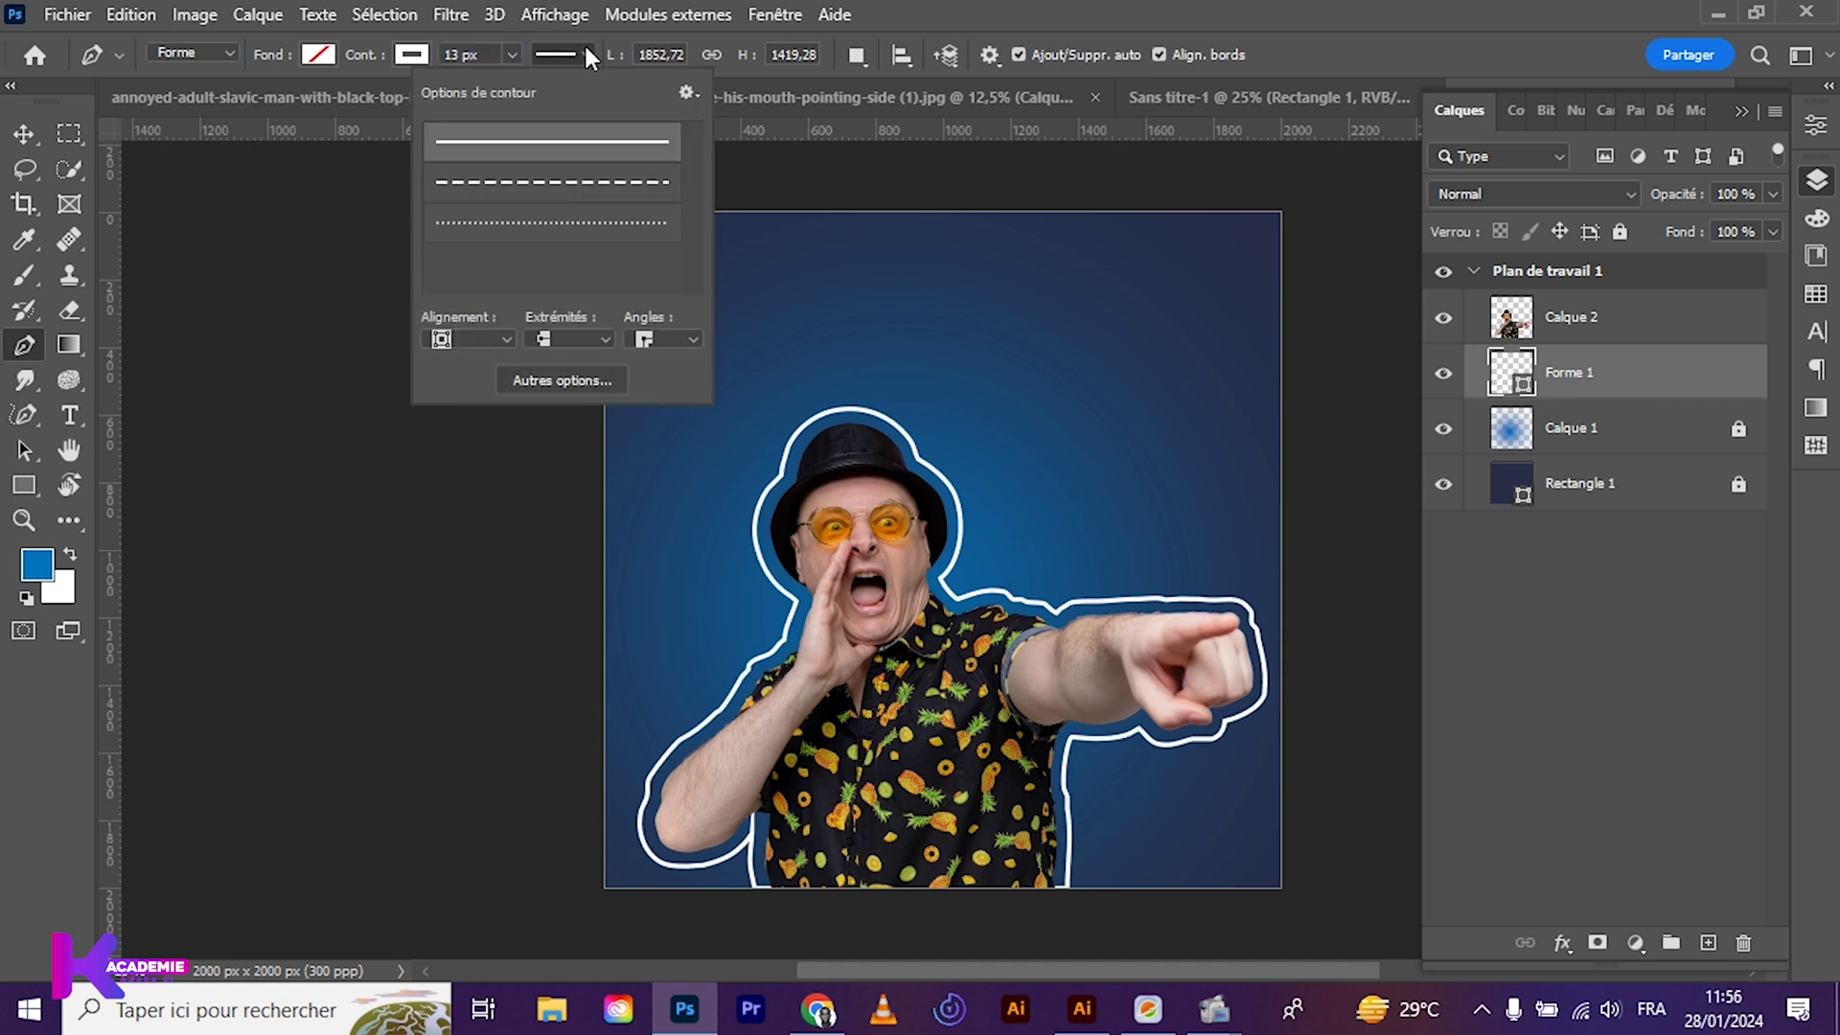
left_click(553, 184)
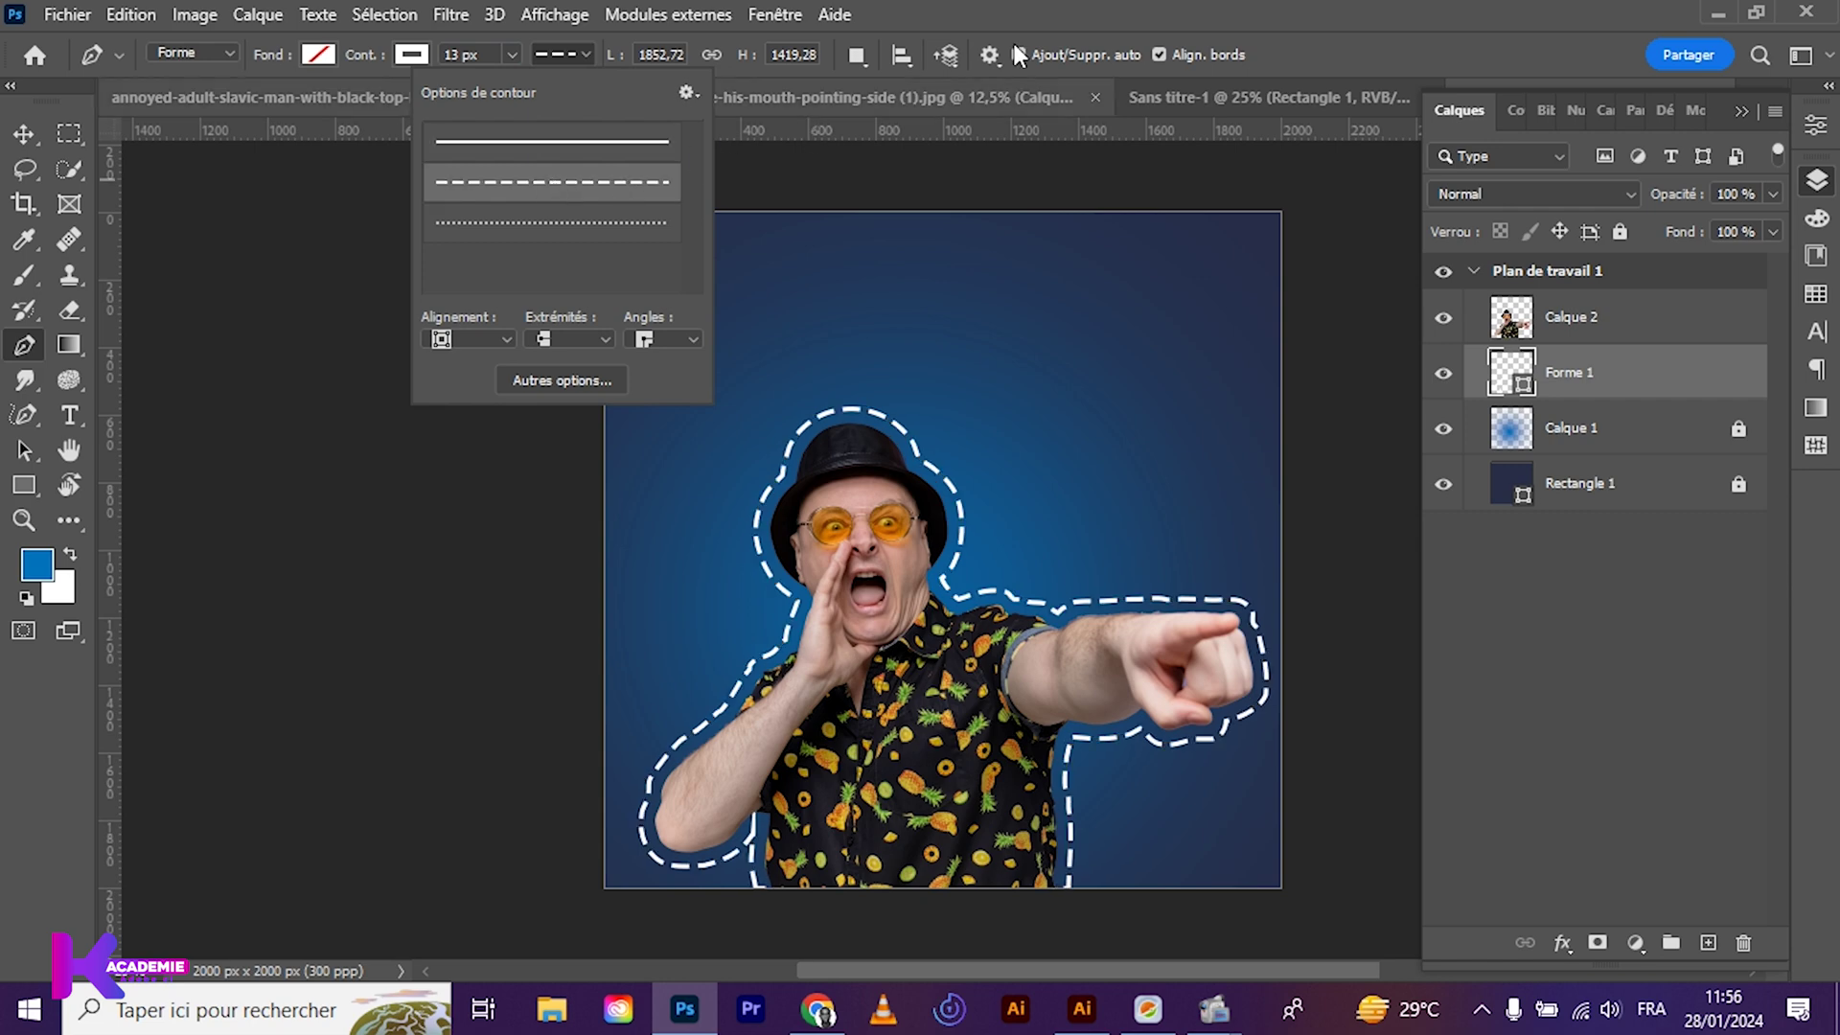
left_click(1113, 10)
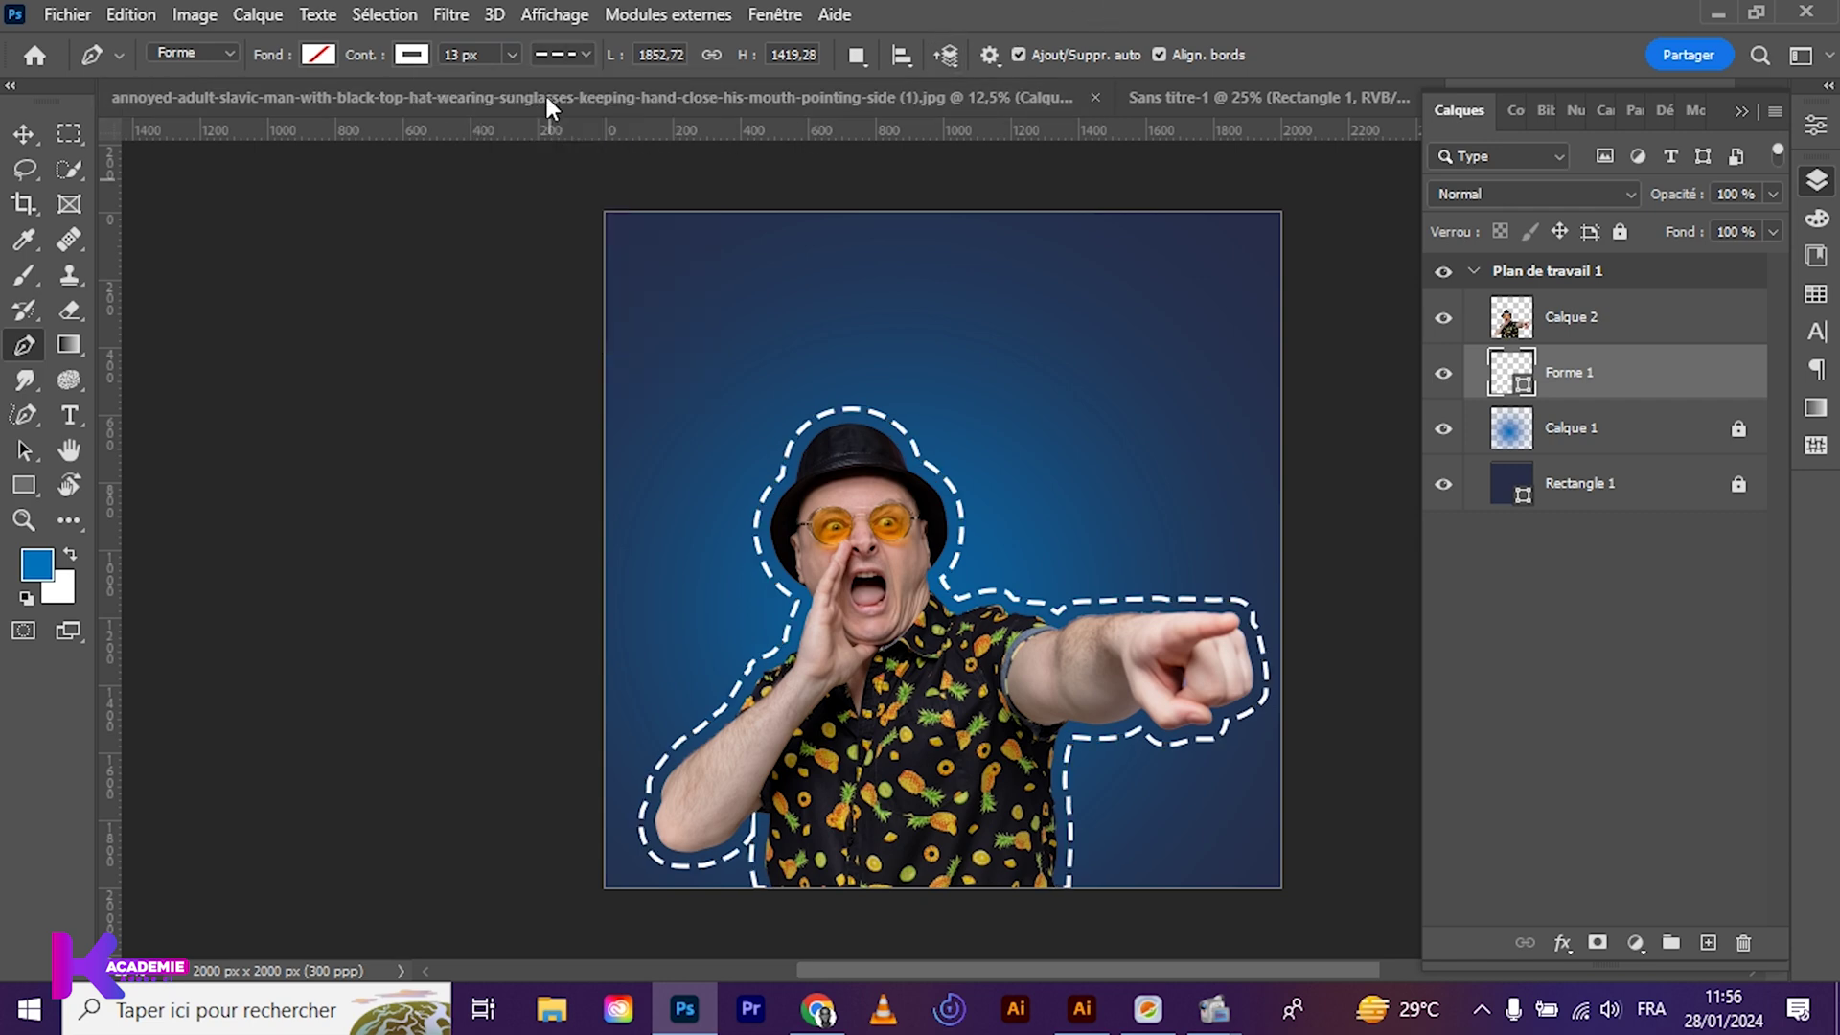
left_click(24, 133)
left_click(251, 410)
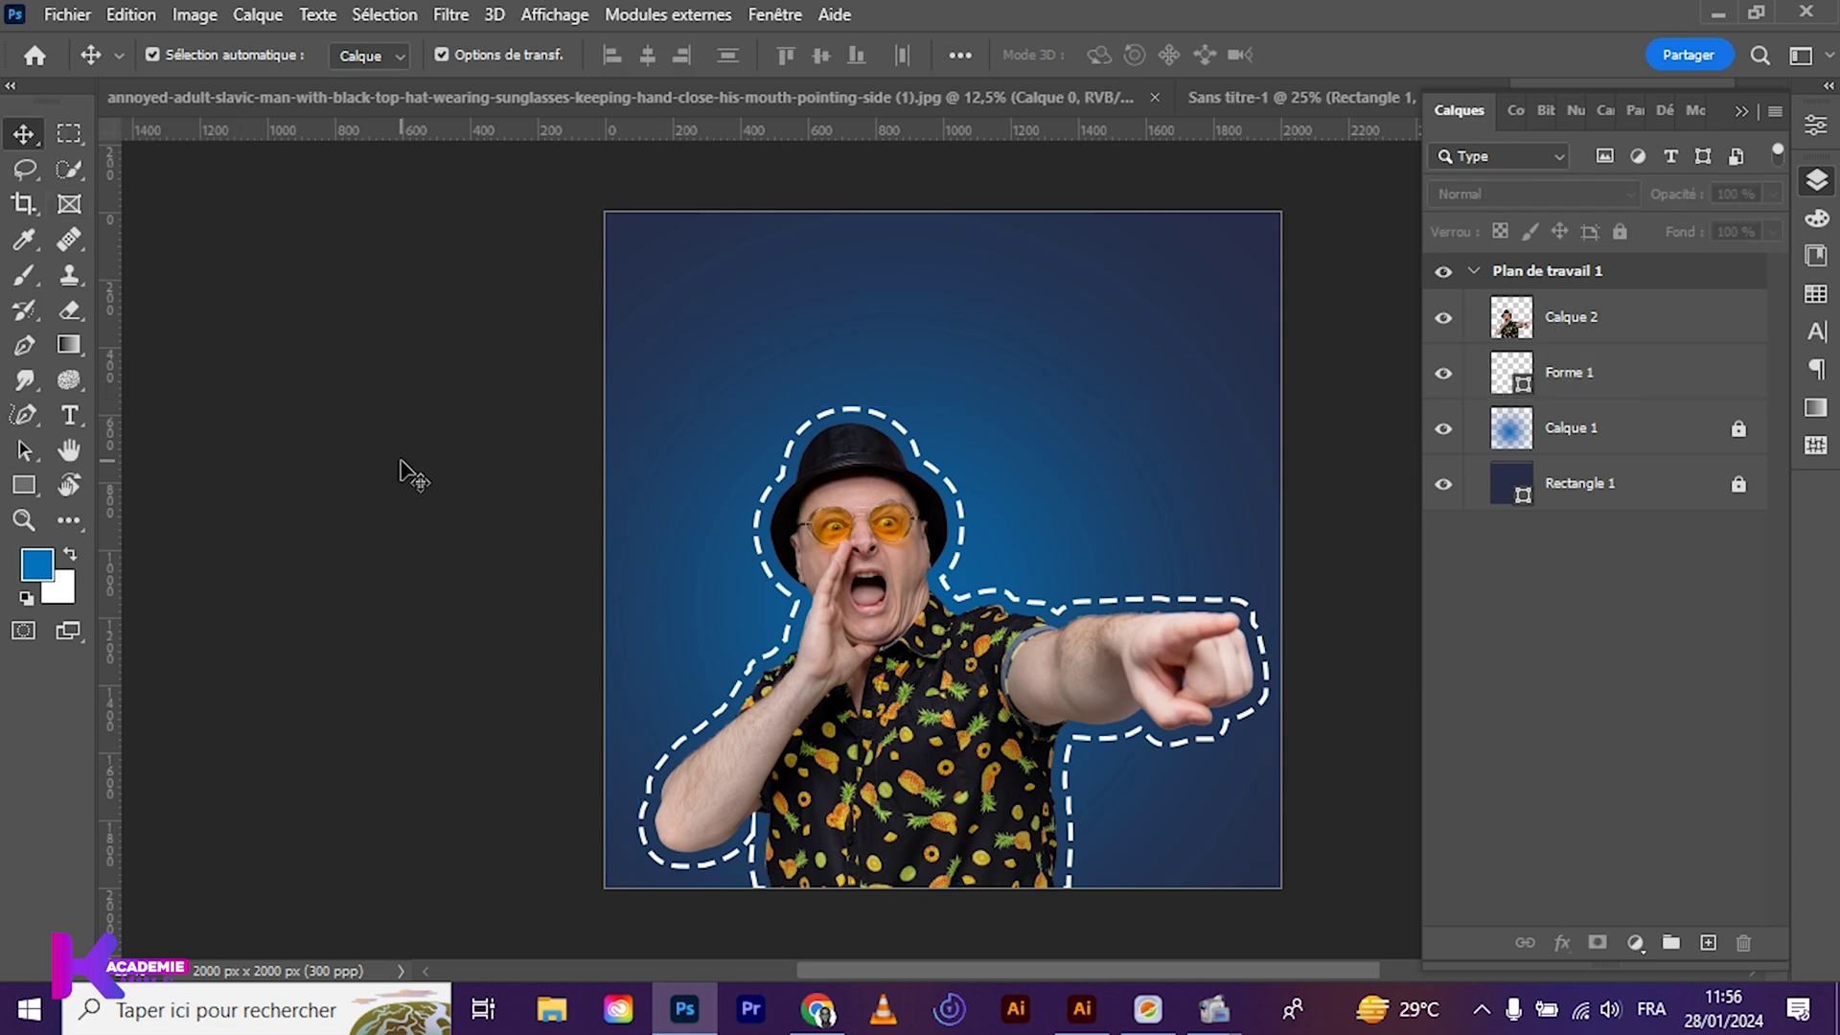